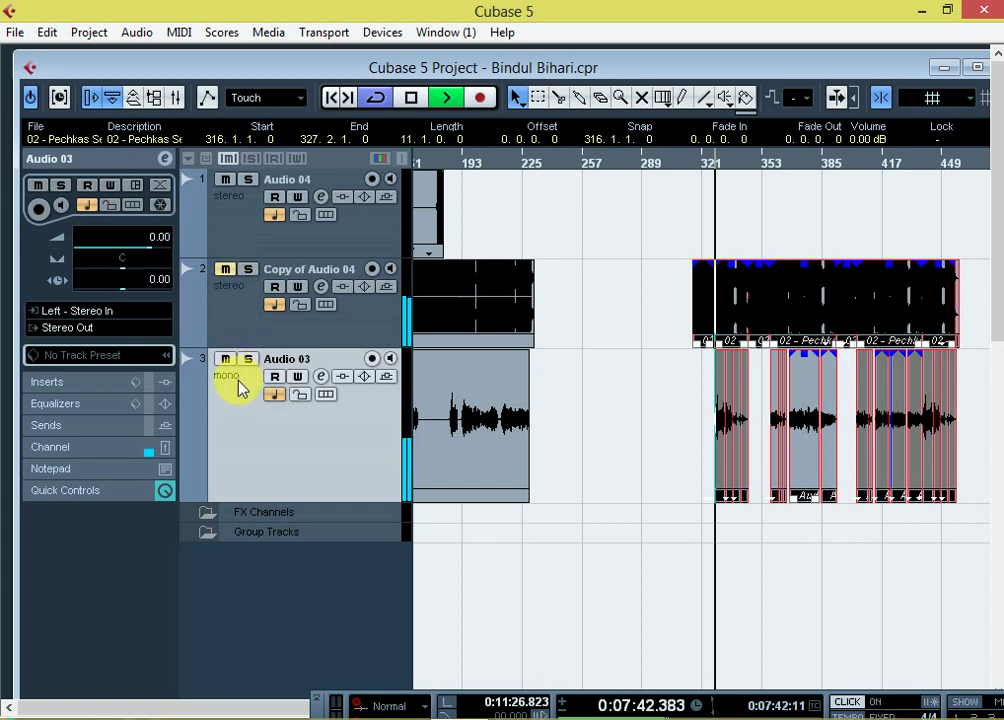
- Stop playback and load the RCompressor Mono plug-in into the first insert slot of the Audio 03 track
key("h")
key("h")
key("h")
key("h")
key("h")
key("h")
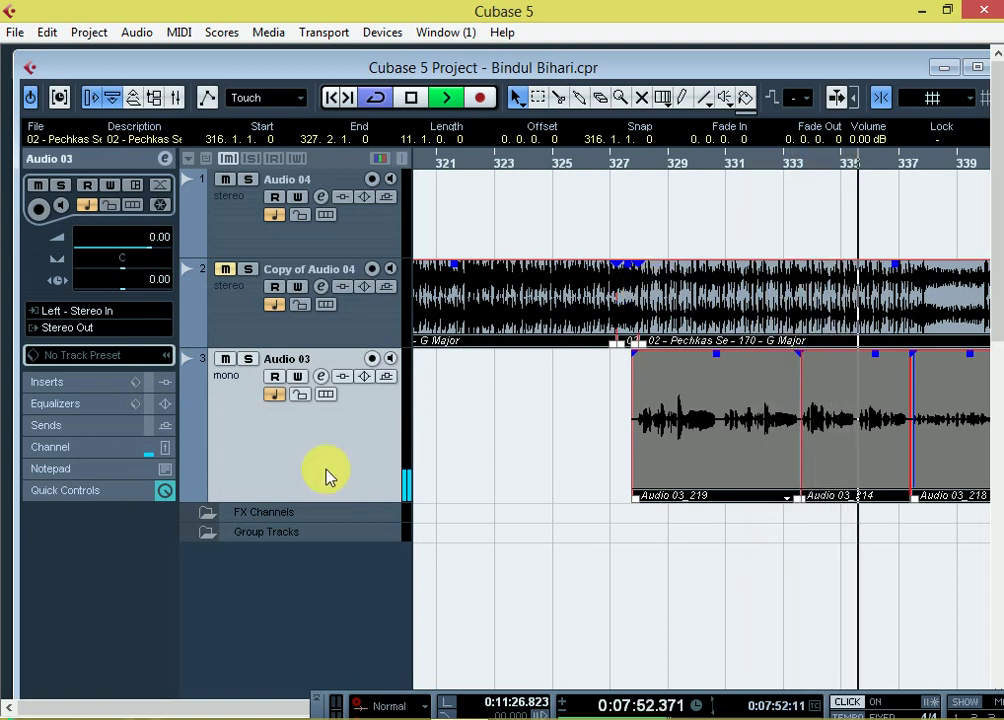
key("space")
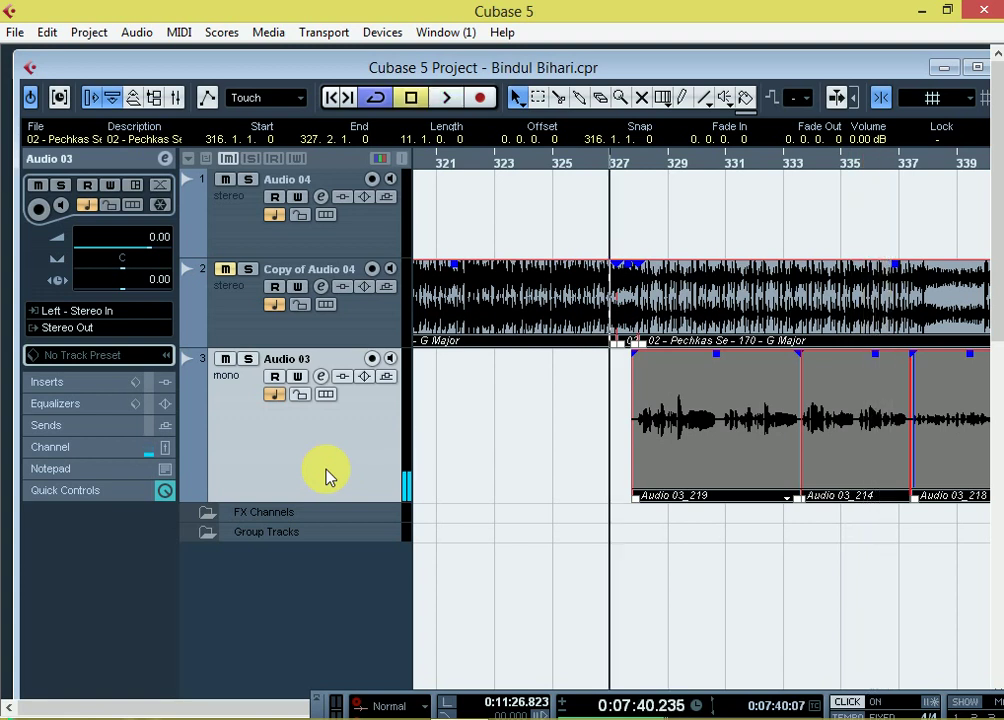
left_click(320, 376)
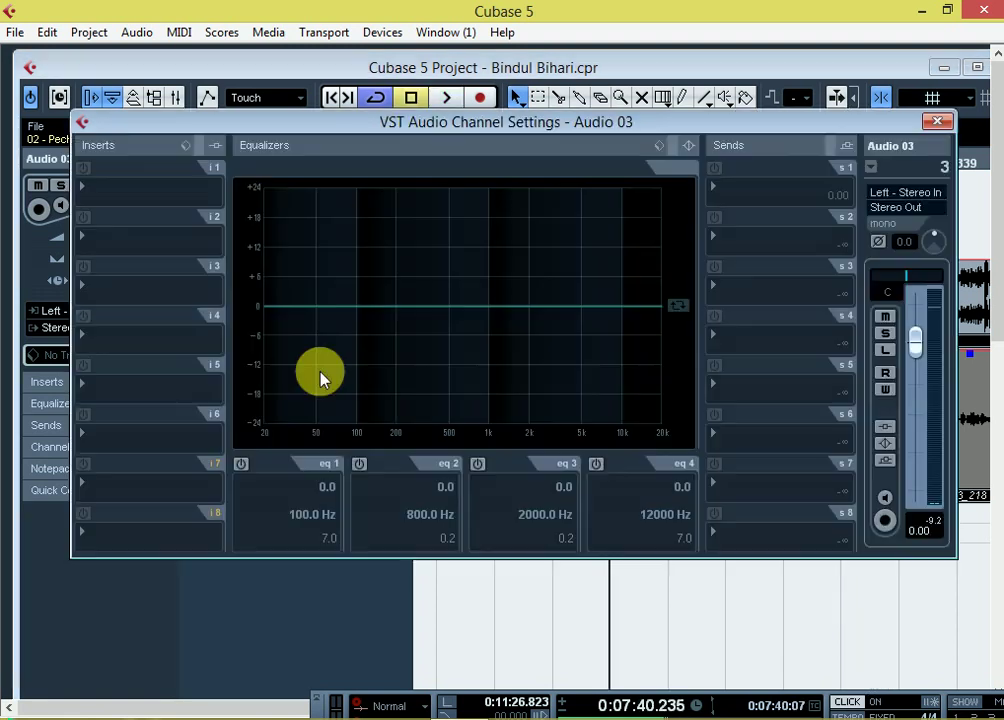
left_click(128, 195)
mouse_move(143, 234)
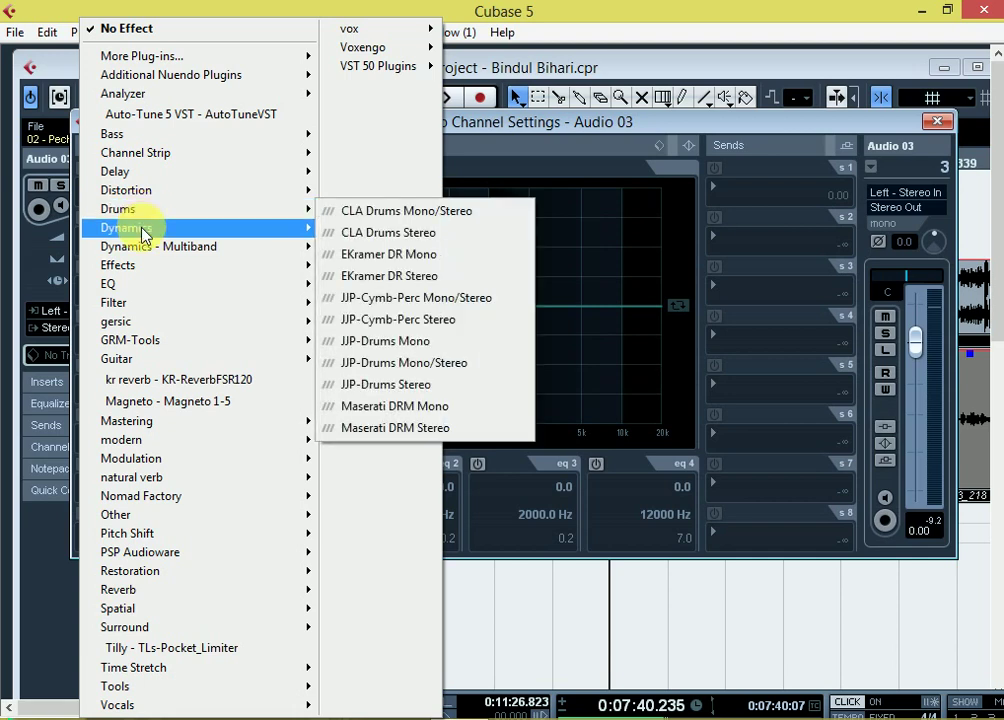
mouse_move(345, 12)
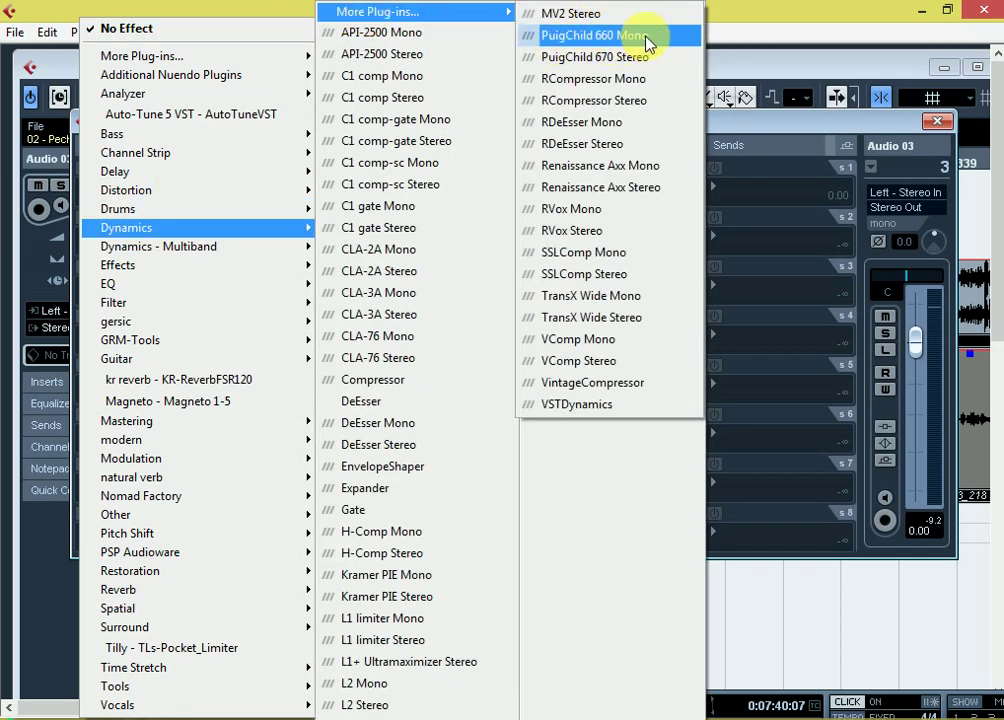
left_click(614, 85)
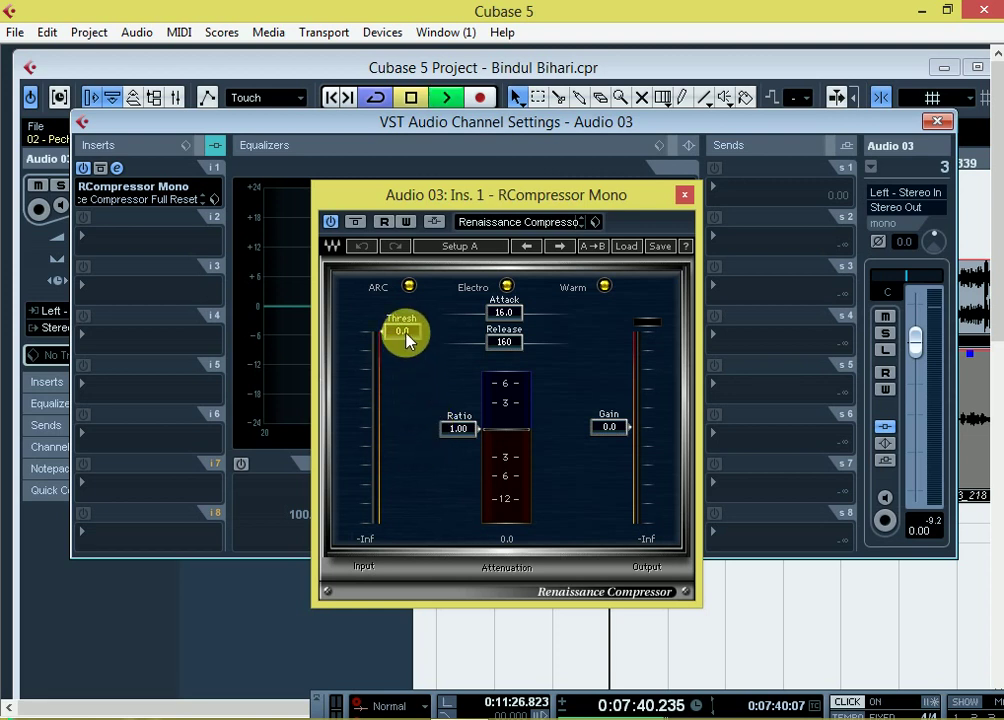
- During playback, set RCompressor's threshold to -16.3, gain to 21.7 and ratio to 2.81, and close its editor
key("space")
left_click_drag(407, 340, 407, 386)
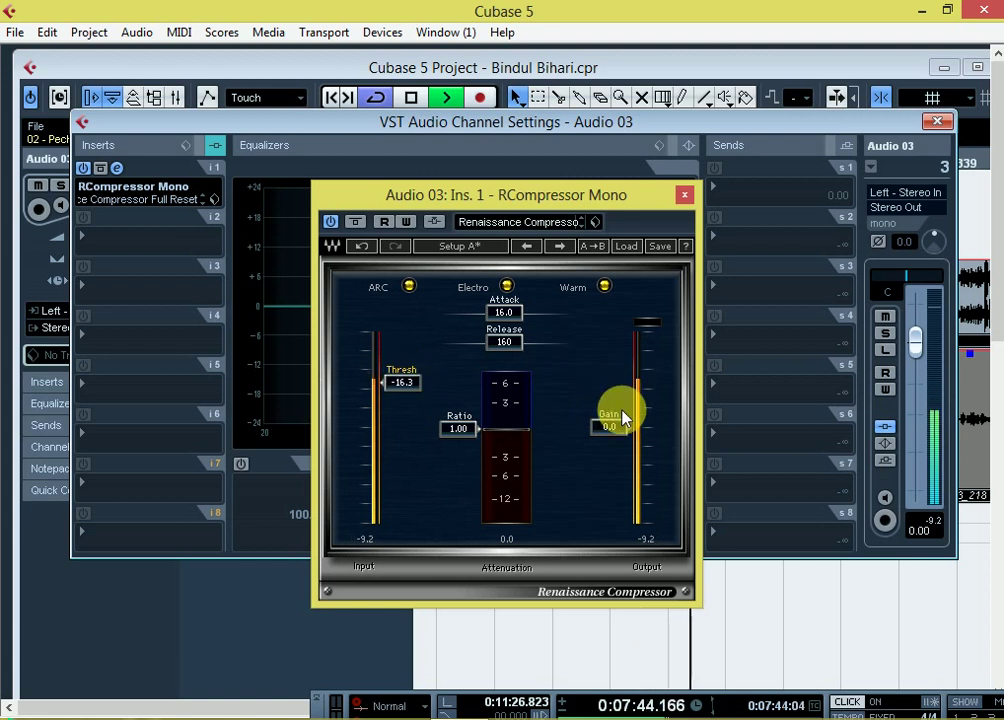
left_click_drag(616, 444, 609, 357)
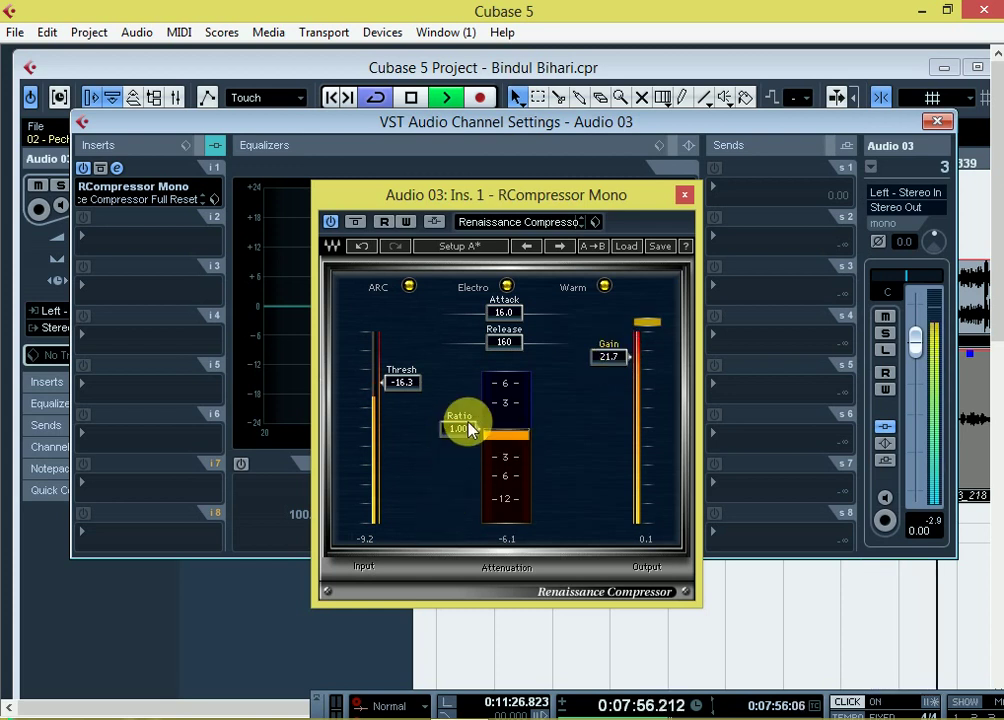
left_click_drag(462, 429, 462, 455)
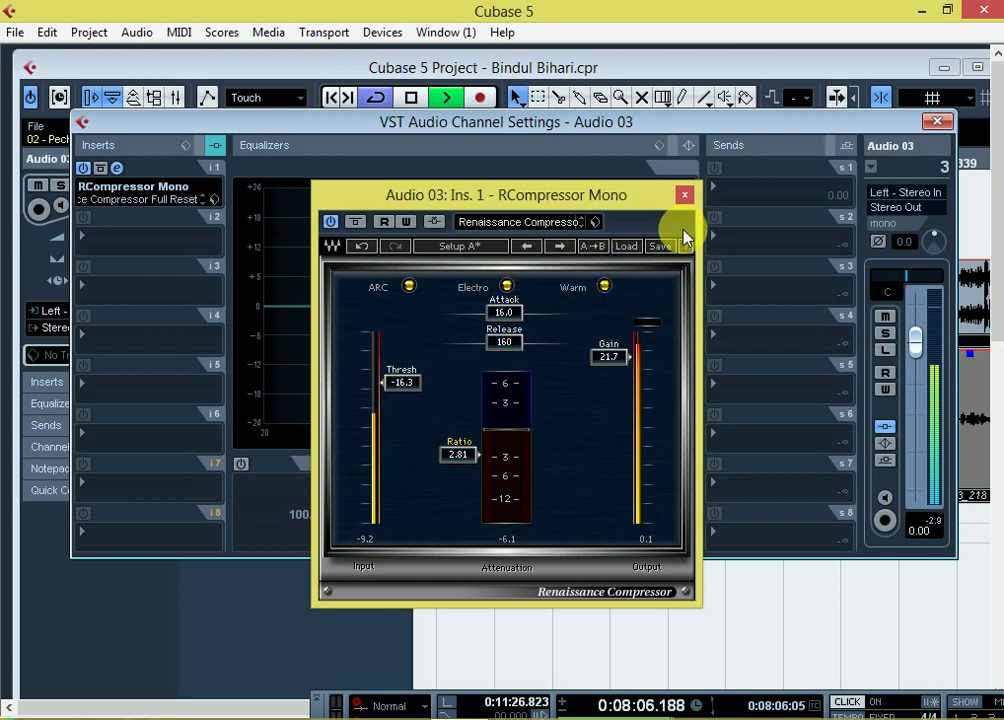
key("space")
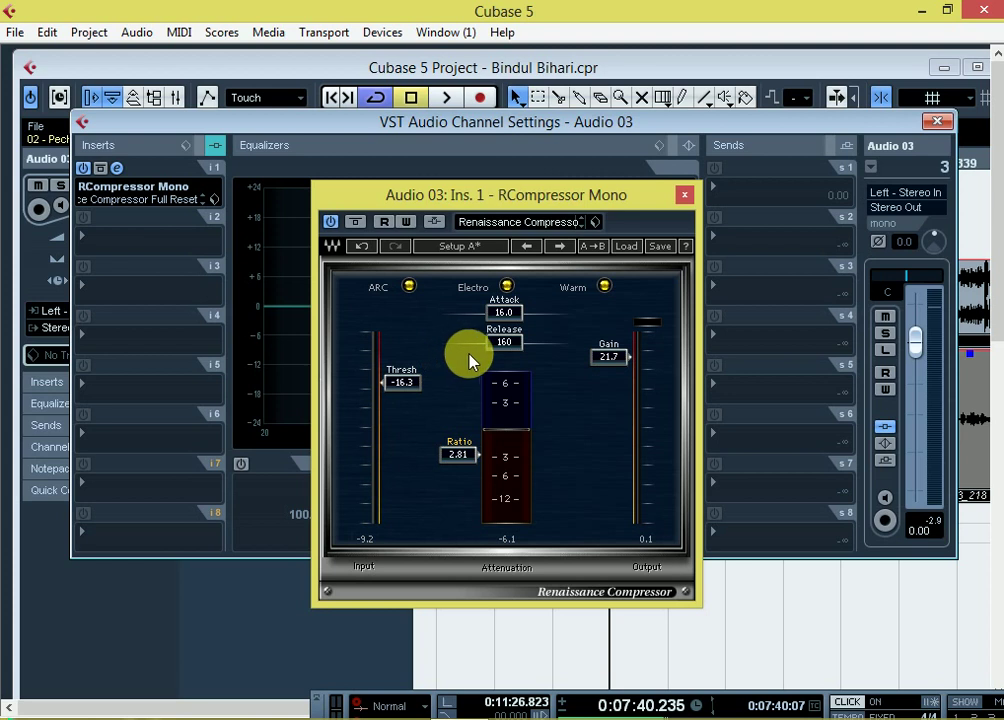
left_click_drag(572, 205, 531, 206)
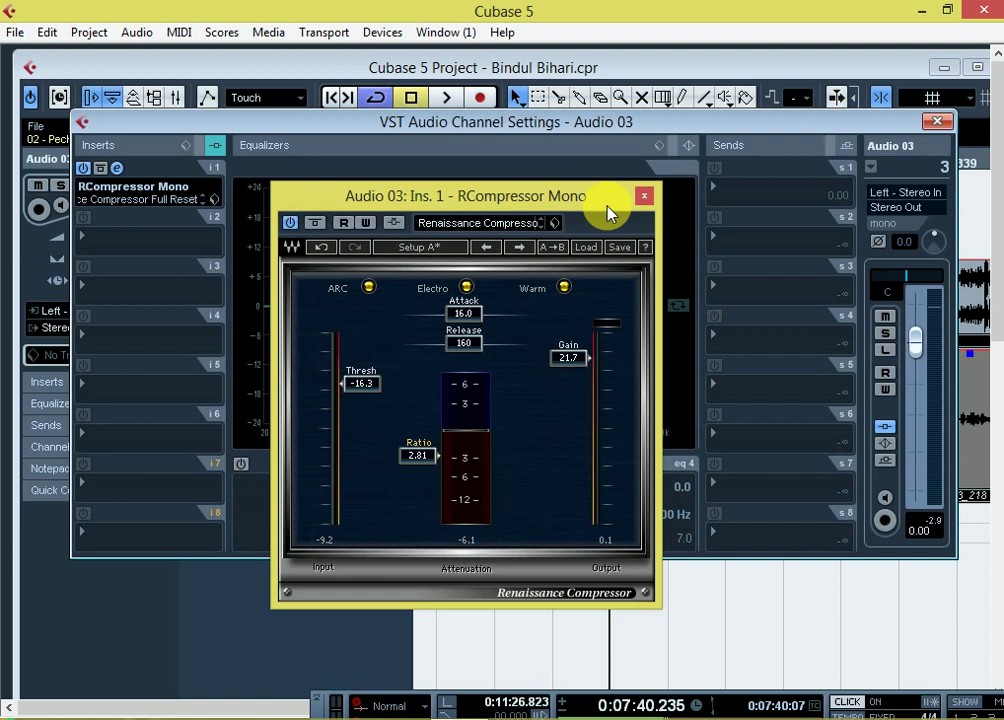
left_click(645, 196)
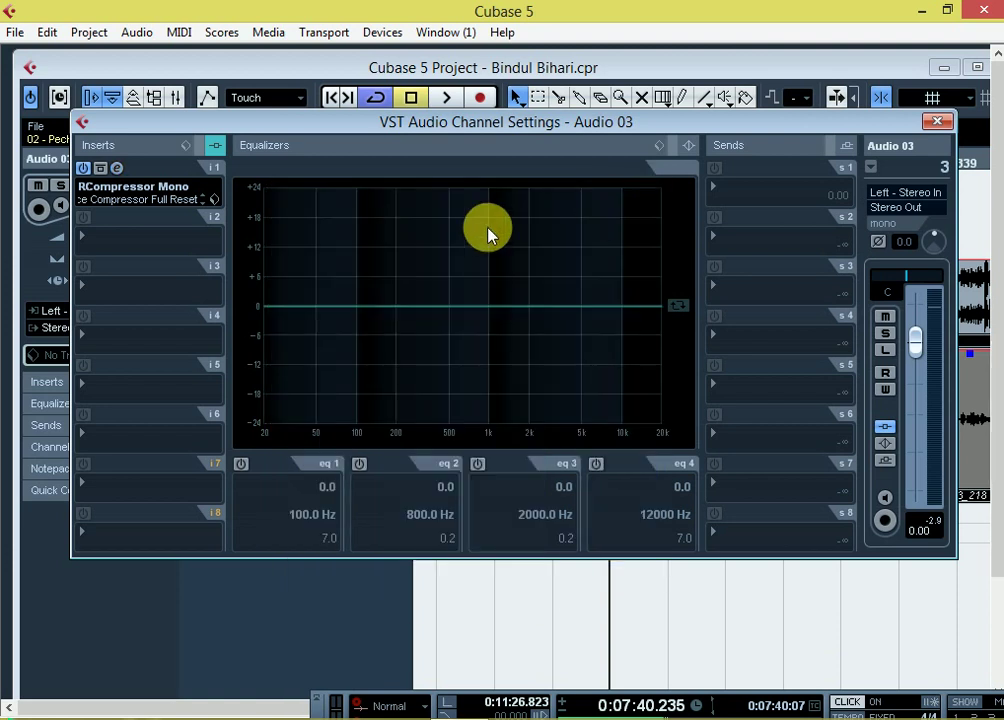
- Load CLA-2A Mono into the second insert slot of Audio 03, audition it briefly and close its editor
left_click(112, 238)
mouse_move(125, 233)
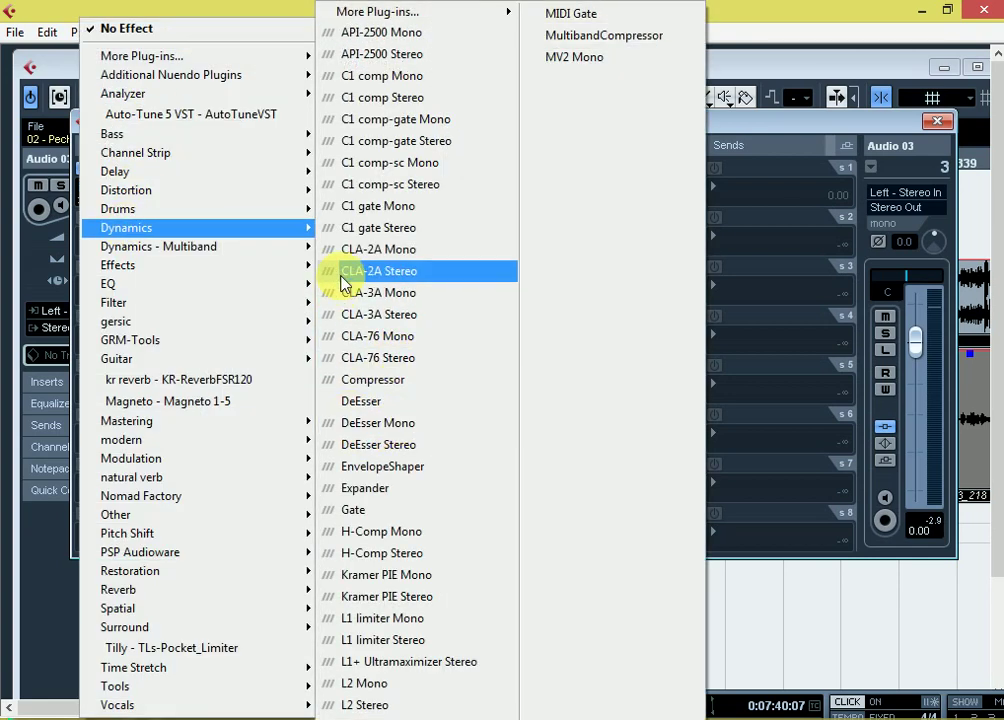
left_click(350, 249)
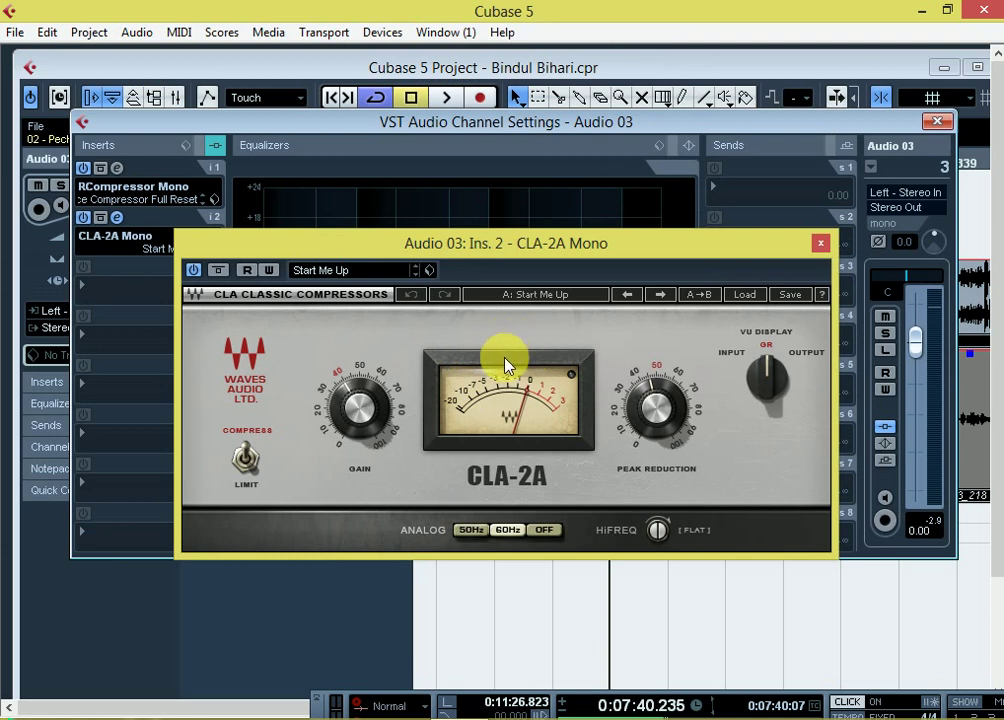
key("space")
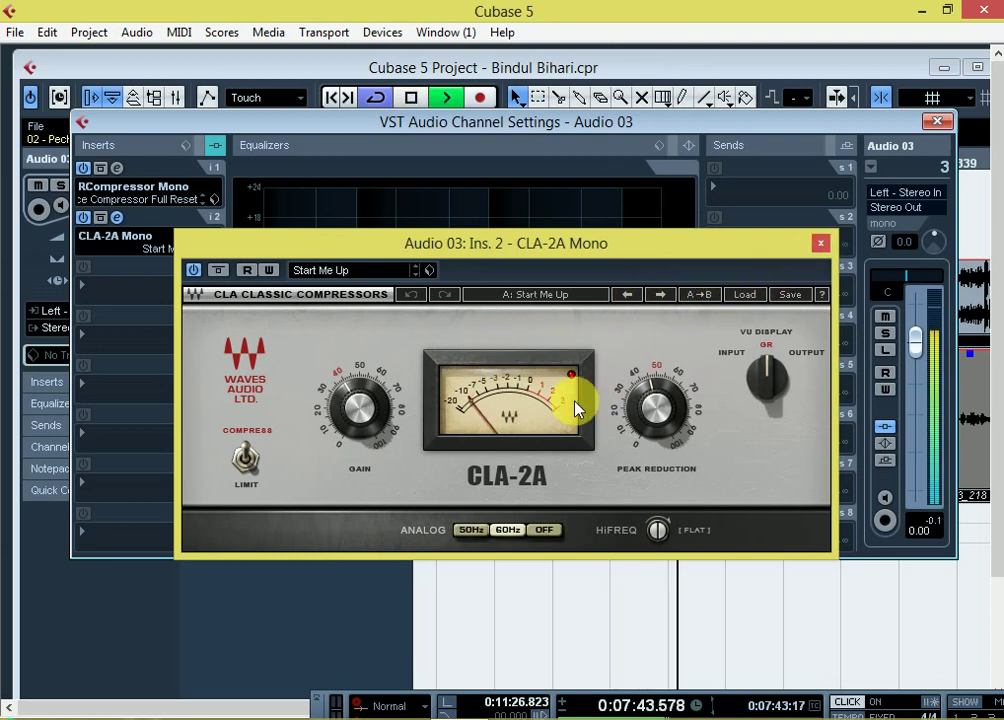
key("space")
left_click(821, 247)
- Load CLA-3A Mono into the third insert slot of Audio 03, start playback and close its editor
left_click(125, 292)
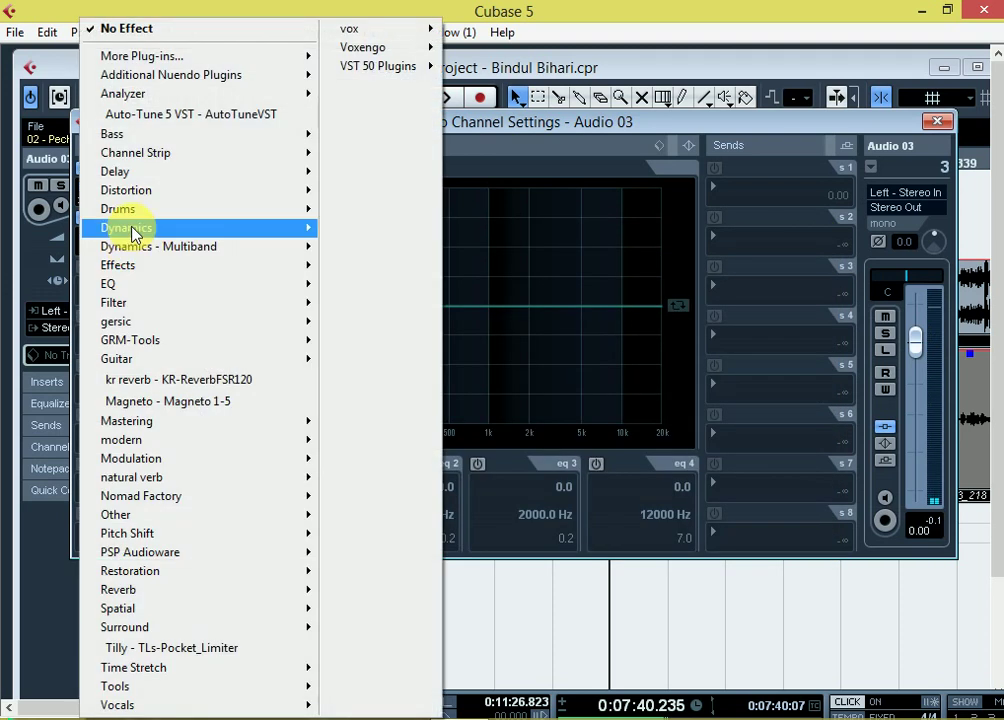
mouse_move(136, 231)
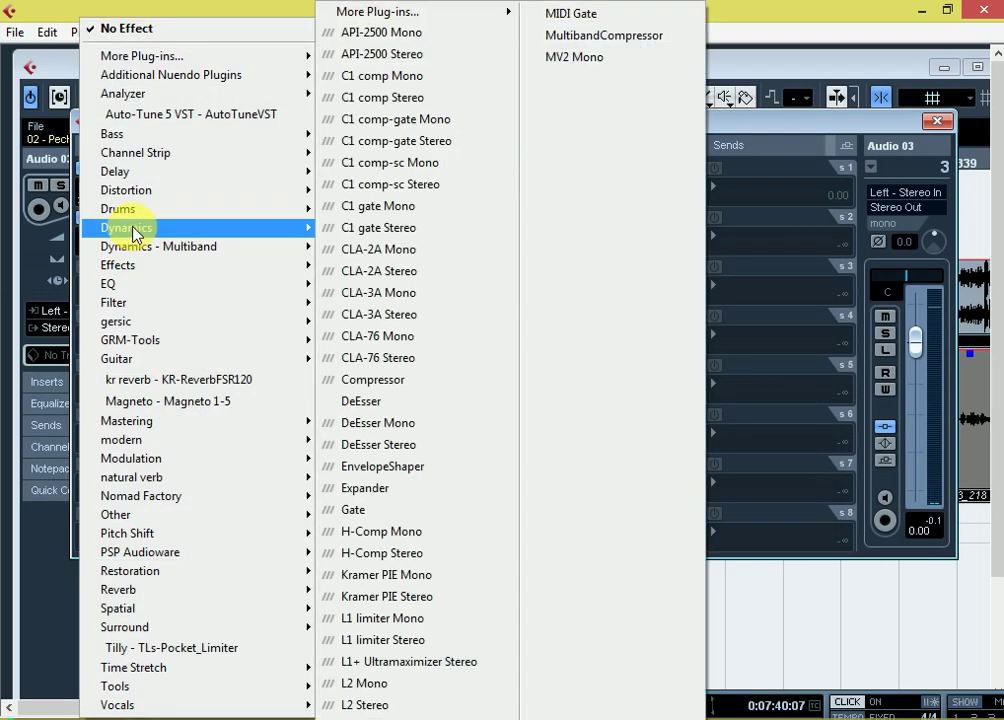
left_click(394, 292)
key("space")
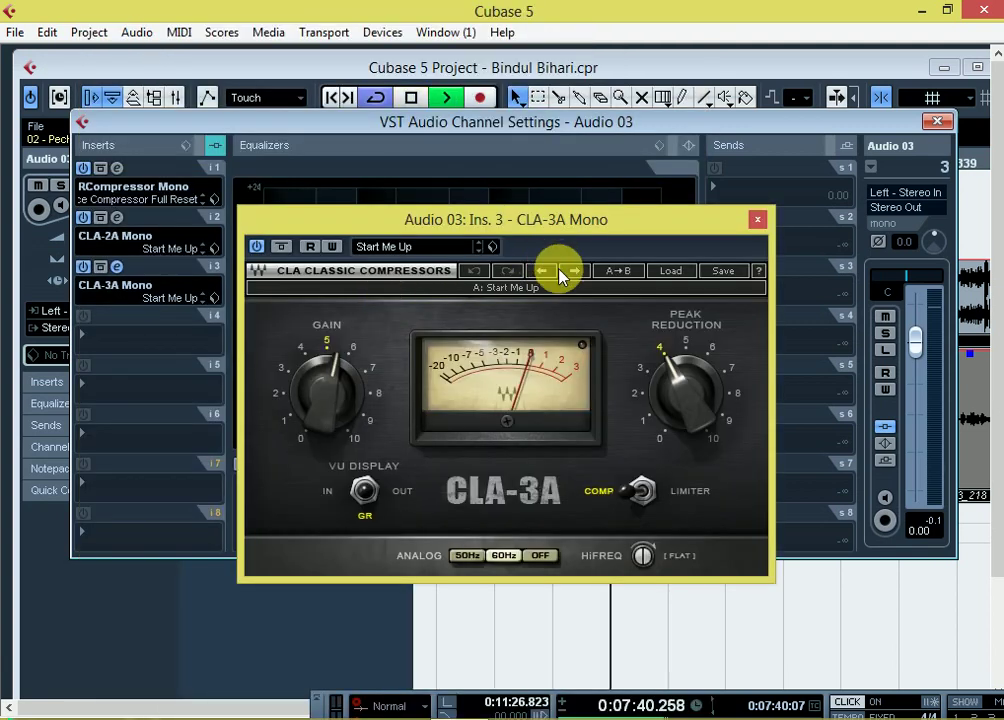
left_click(756, 220)
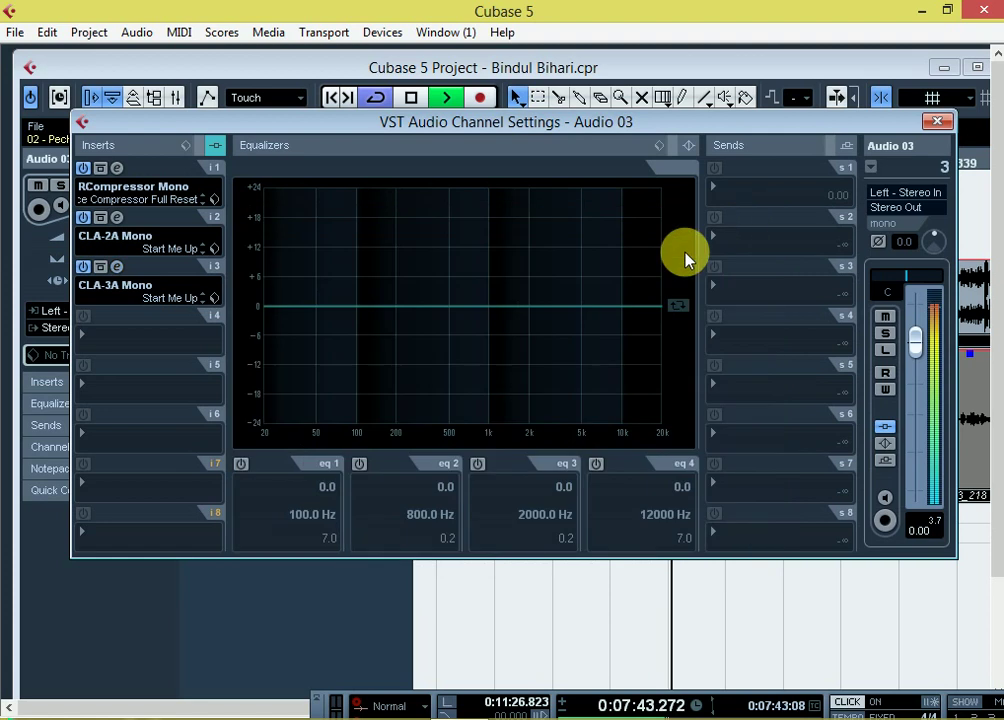
- Load DeEsser Stereo into the fourth insert slot of Audio 03, adjust its de-essing and close its editor
left_click(112, 338)
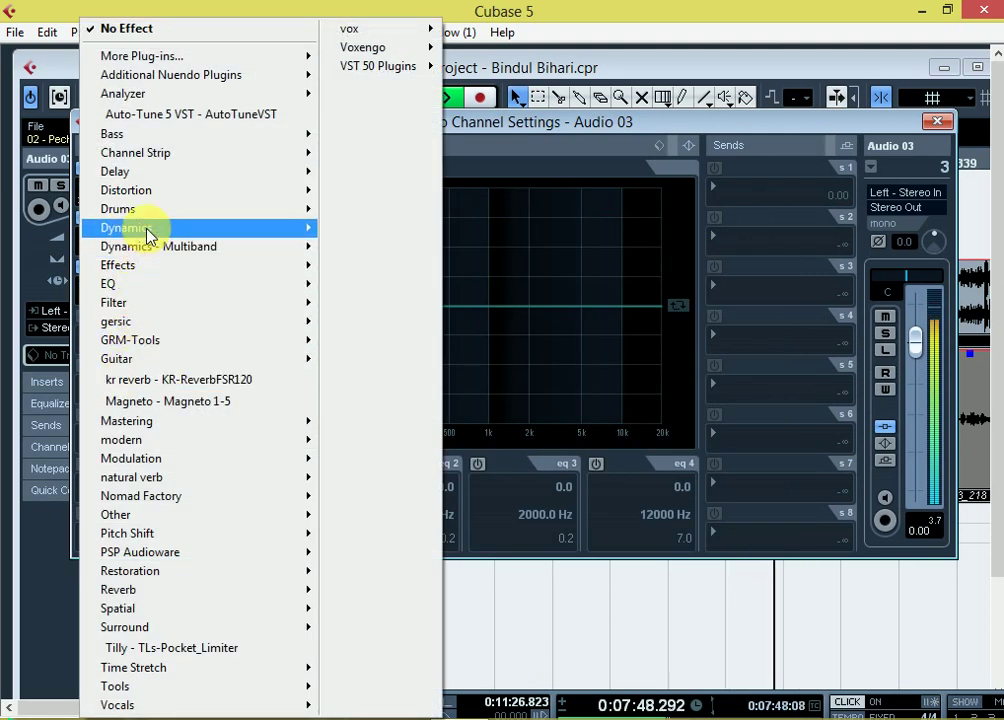
mouse_move(148, 232)
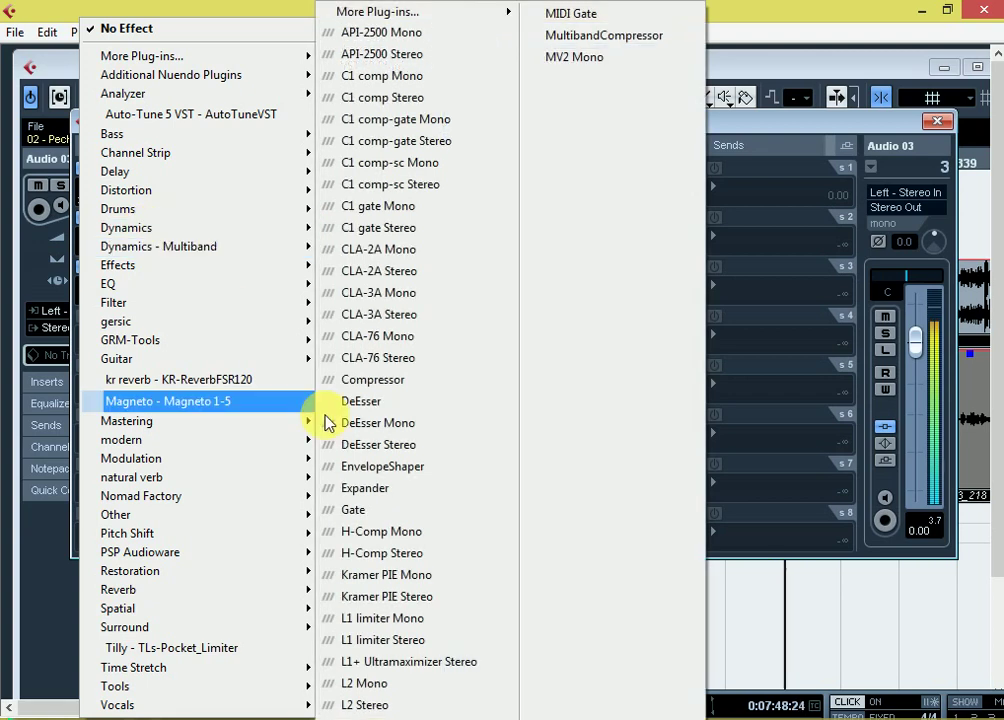
left_click(388, 452)
left_click_drag(164, 446, 381, 198)
left_click_drag(269, 309, 270, 373)
left_click(476, 199)
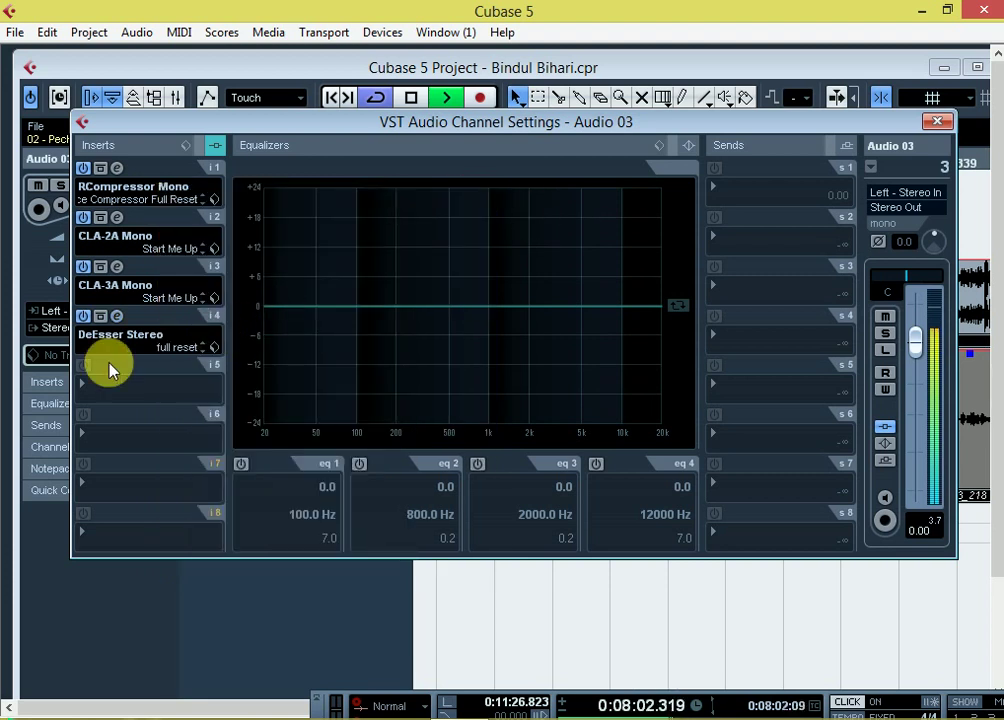
left_click(101, 388)
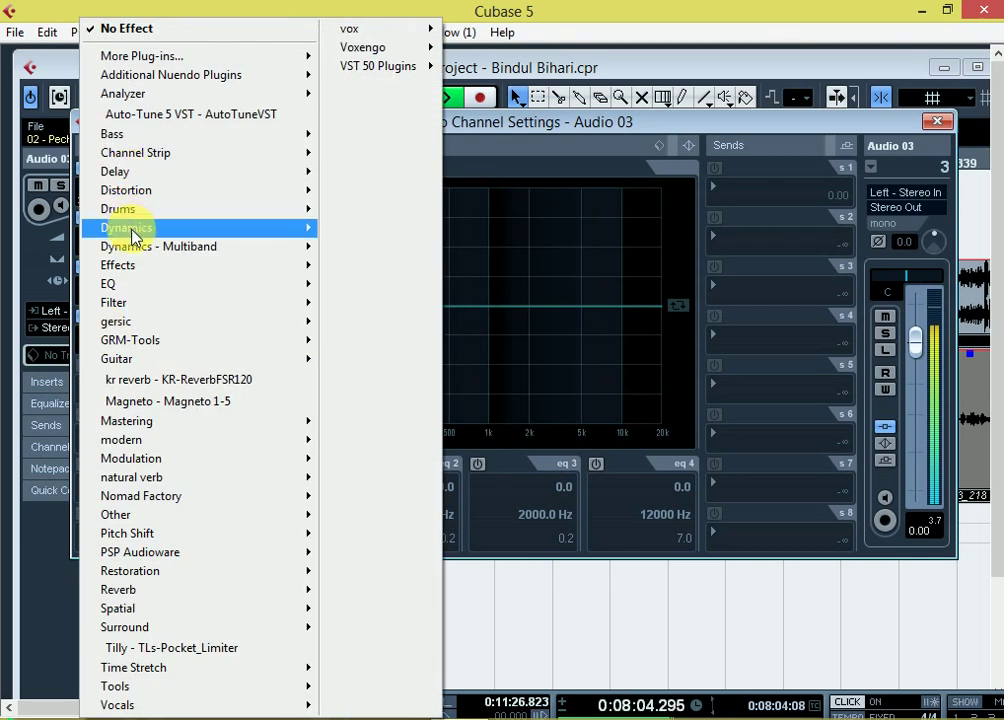
mouse_move(132, 236)
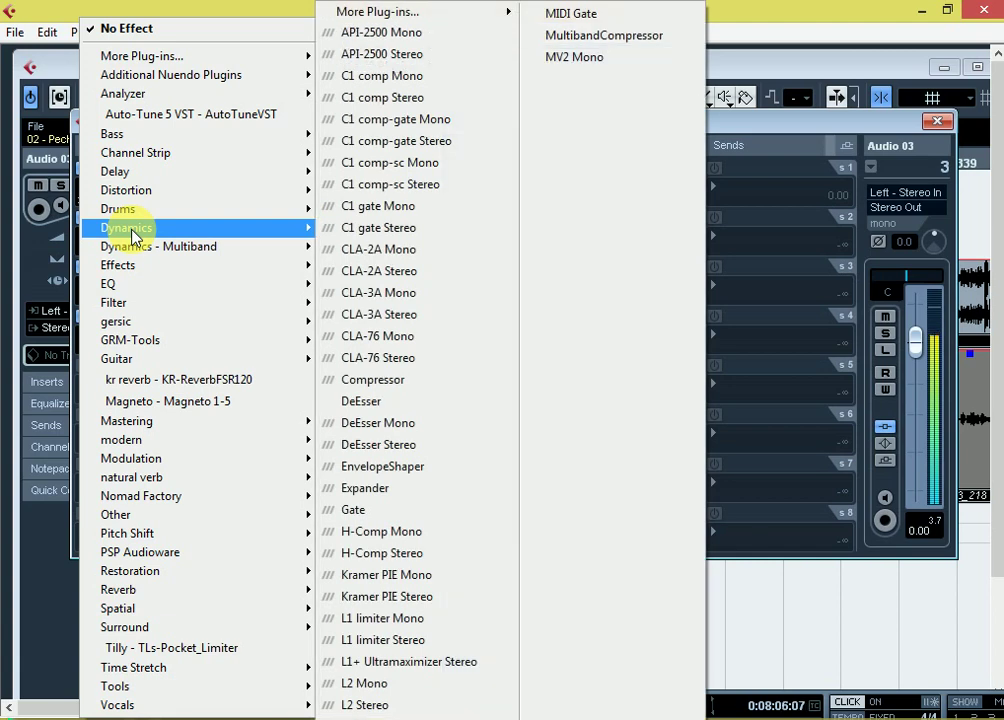
left_click(752, 18)
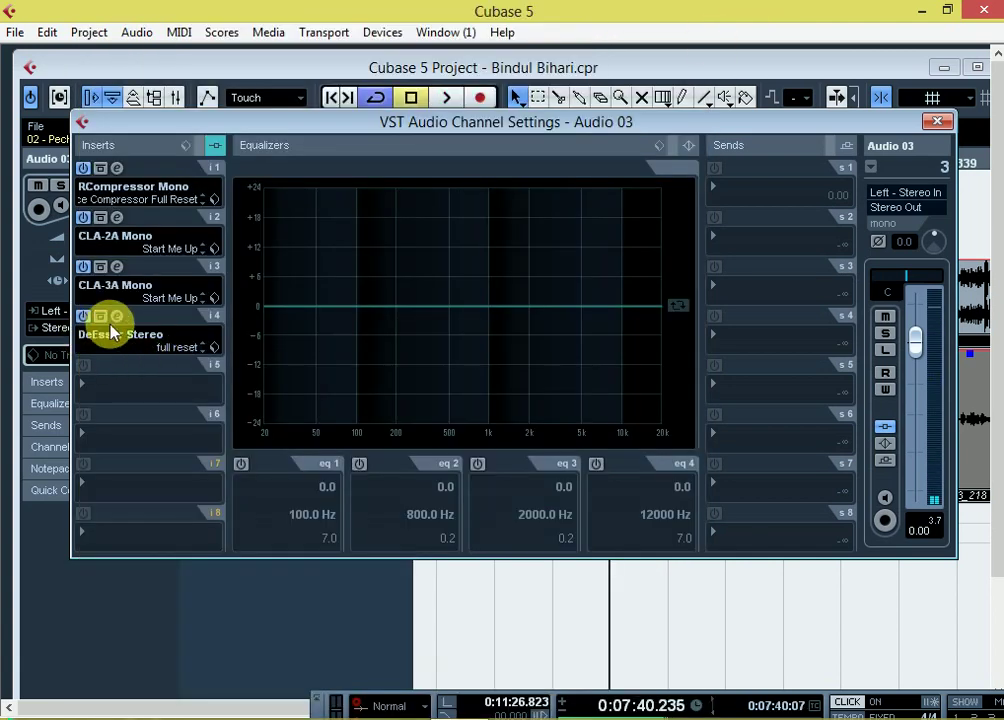
- Load the Q8 Stereo equalizer into the fifth insert slot of Audio 03 and maximize the project and program windows
left_click(115, 384)
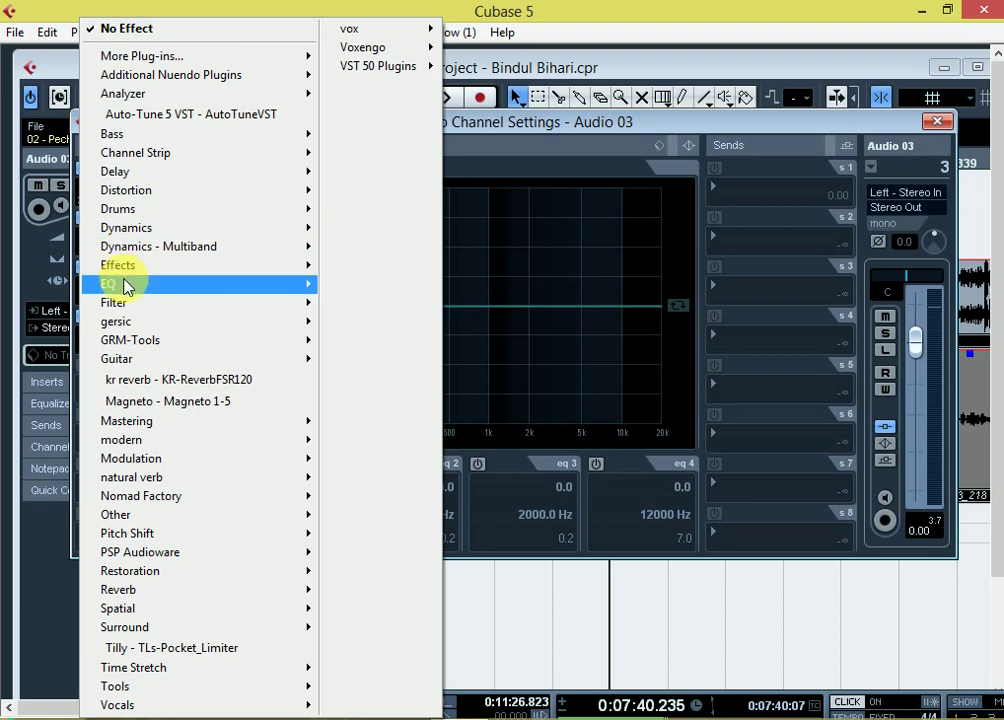
mouse_move(126, 284)
left_click(585, 13)
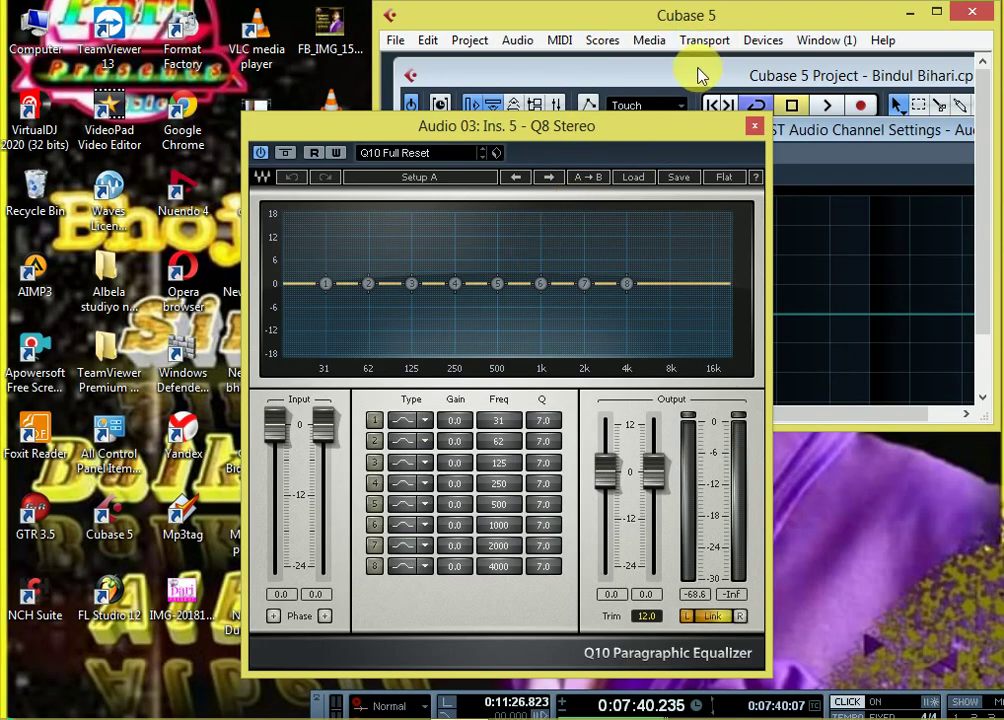
double_click(700, 78)
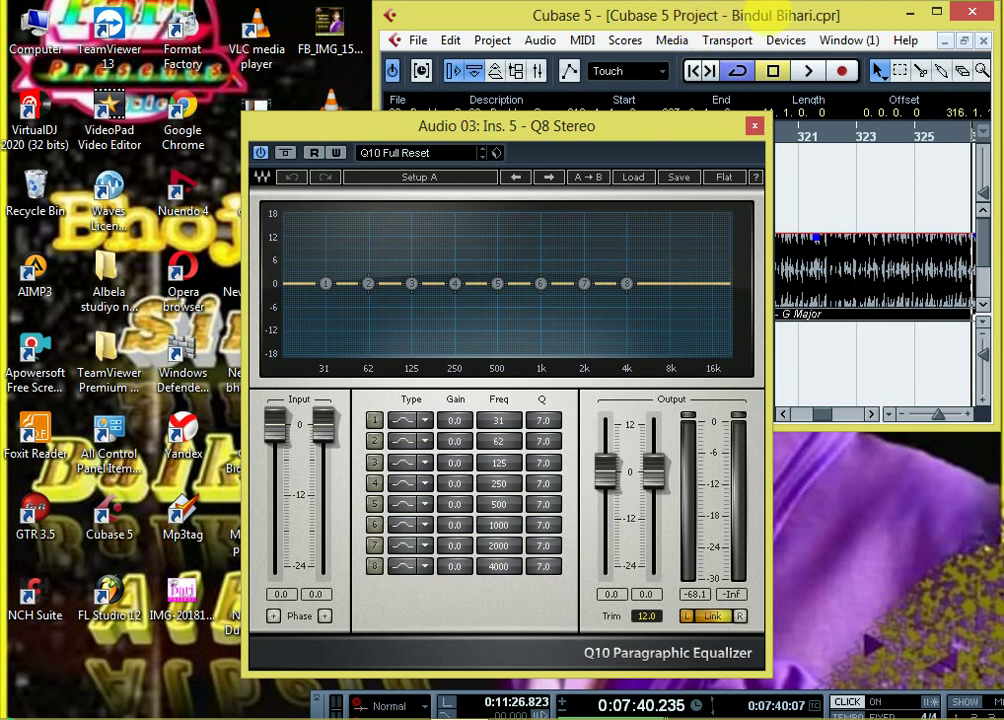
double_click(880, 17)
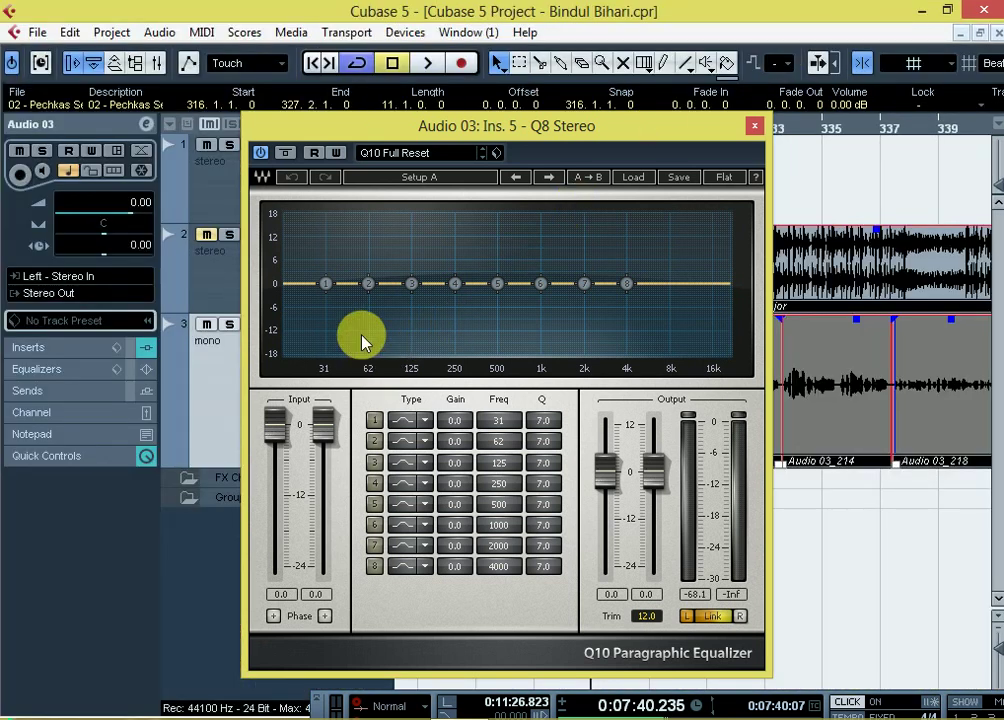
- In the Q8 equalizer, set band 1 to -15.2 dB at 134 Hz and band 8 to 8.7 dB at 4723 Hz, and close it
left_click_drag(326, 284, 416, 344)
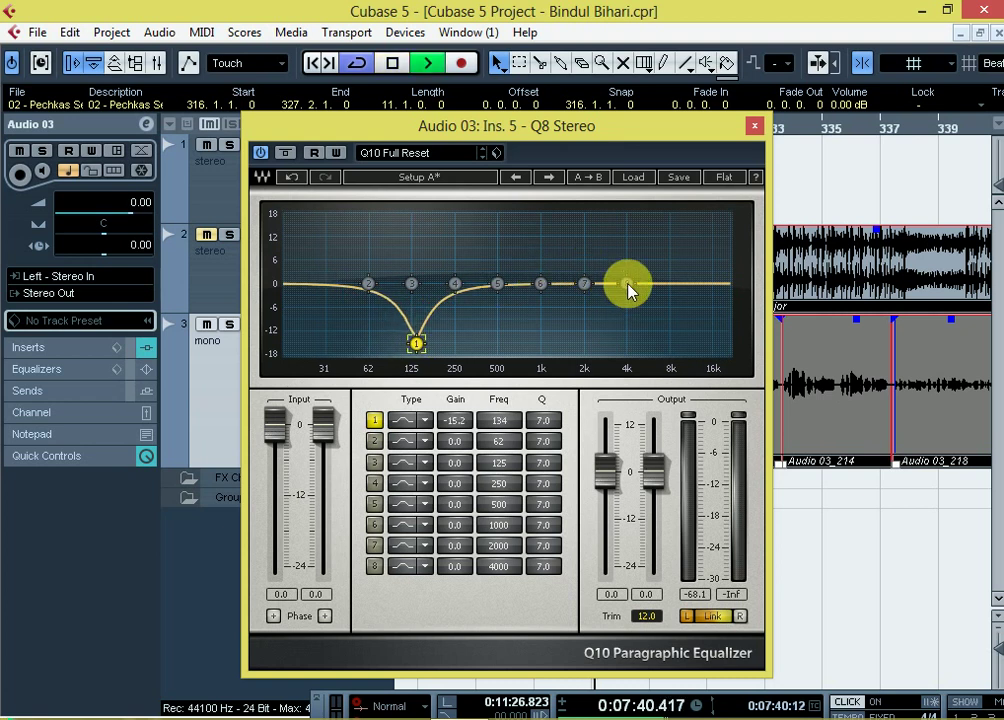
left_click_drag(628, 285, 637, 251)
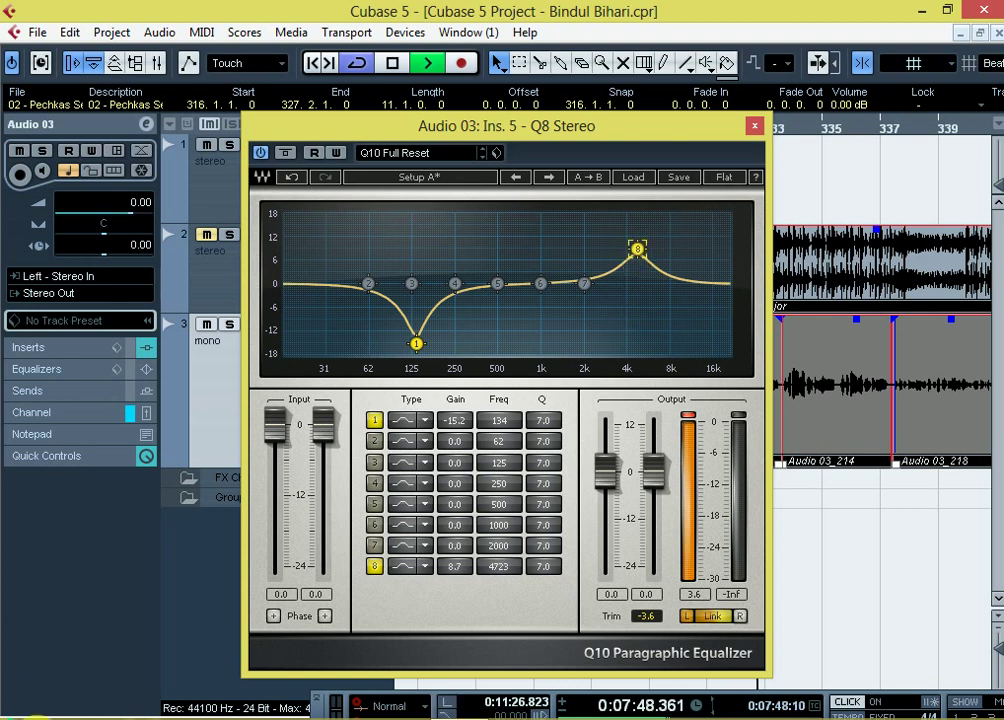
left_click(756, 127)
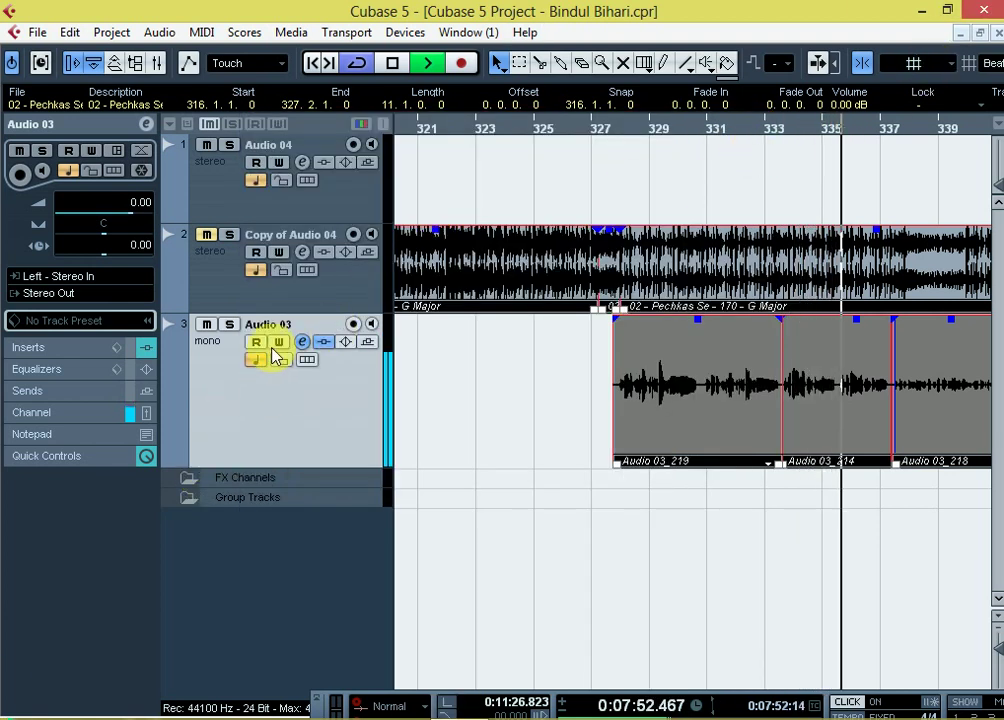
- Load X-Hum Stereo into the sixth insert slot of Audio 03, and close its editor and the channel settings
left_click(303, 343)
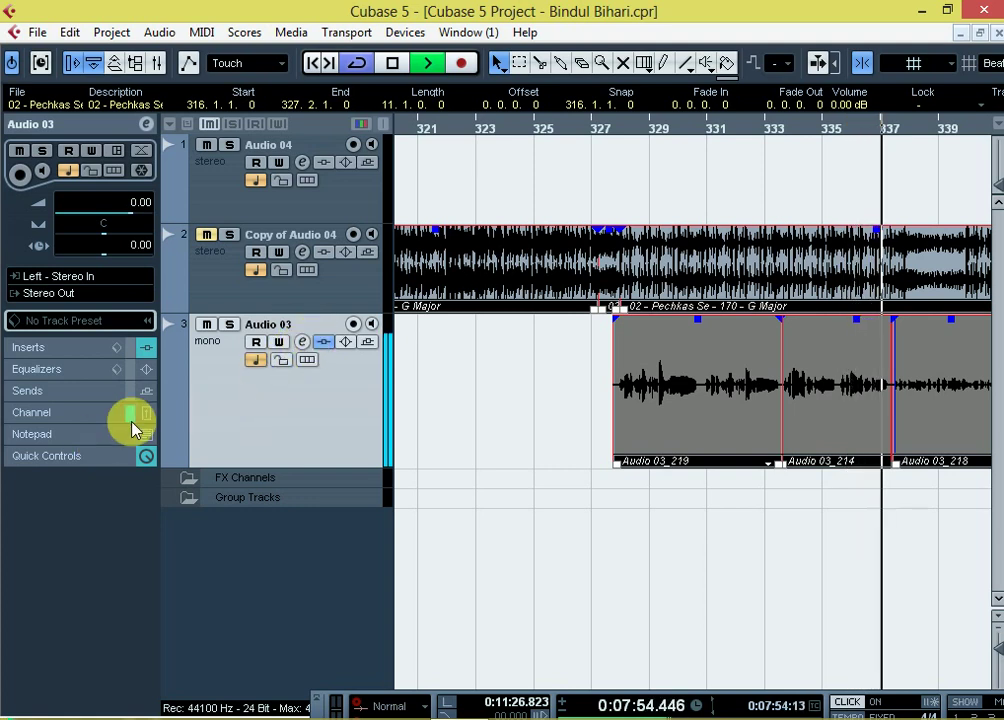
left_click(302, 342)
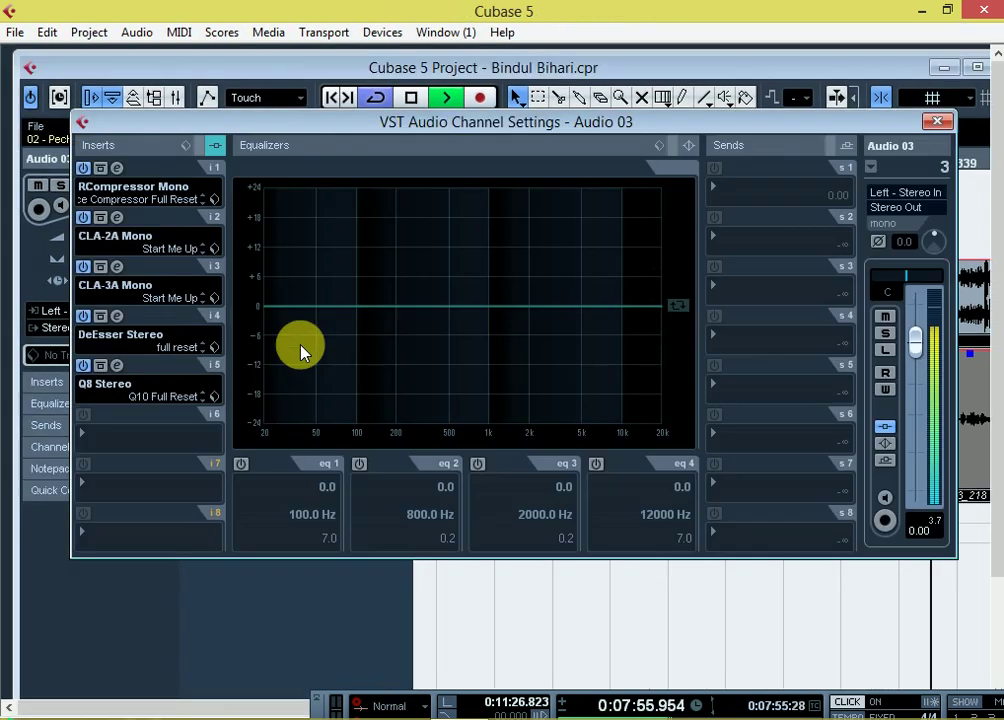
left_click(105, 440)
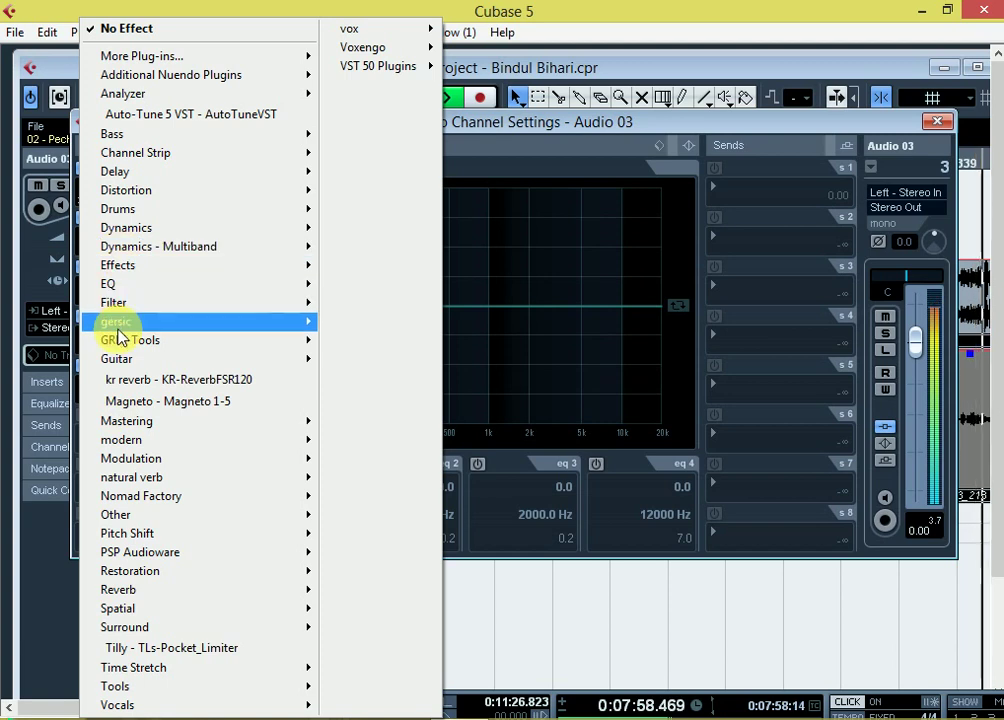
mouse_move(123, 291)
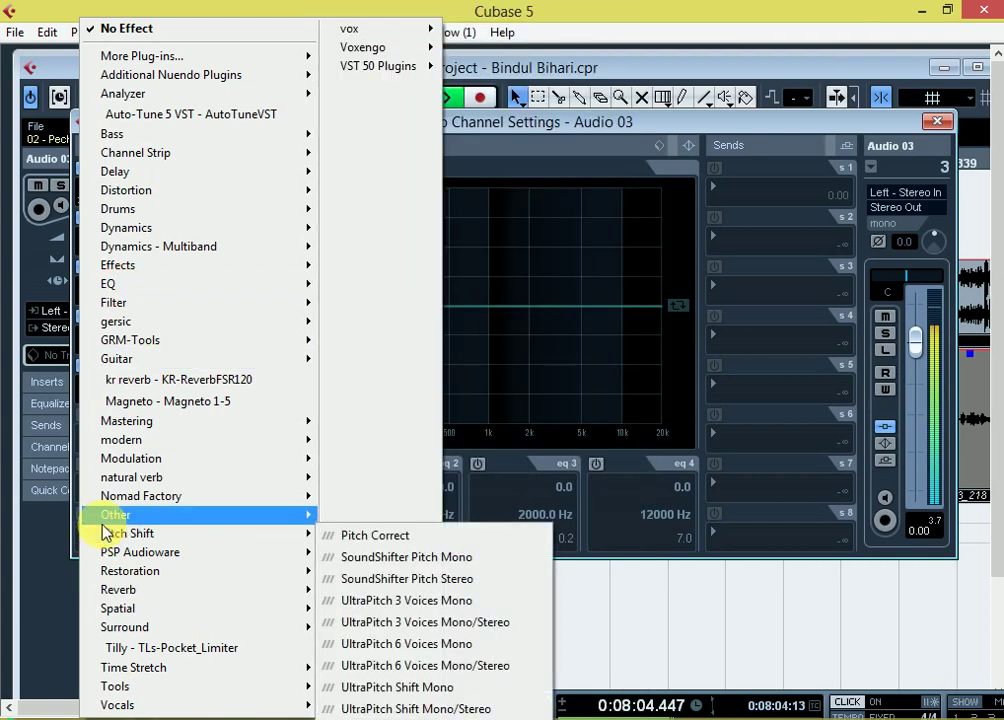
mouse_move(141, 569)
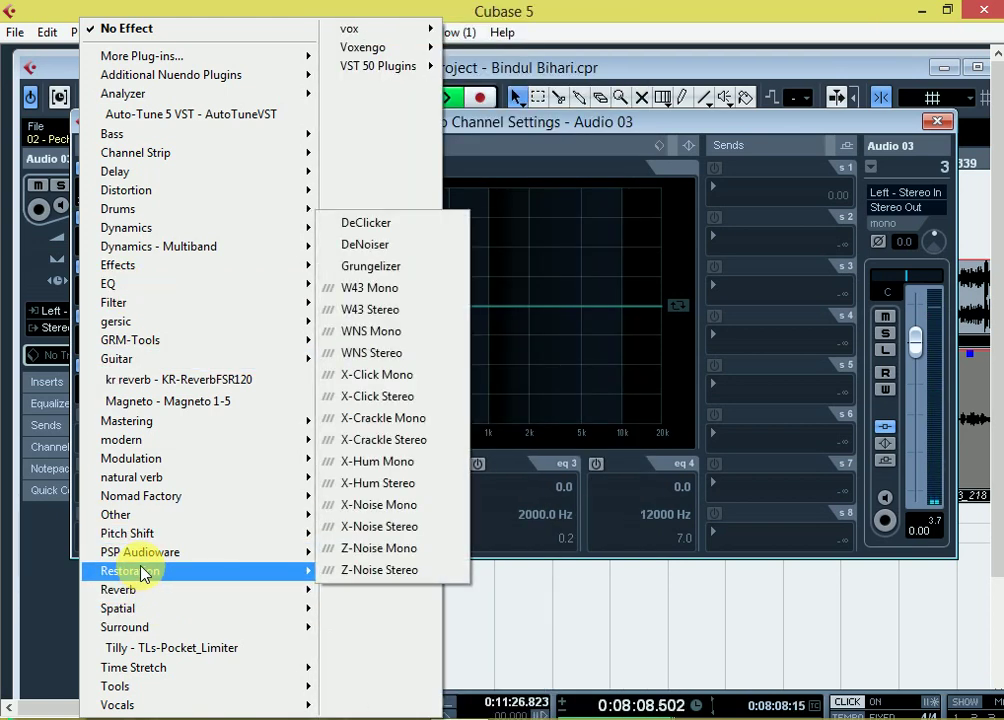
left_click(403, 486)
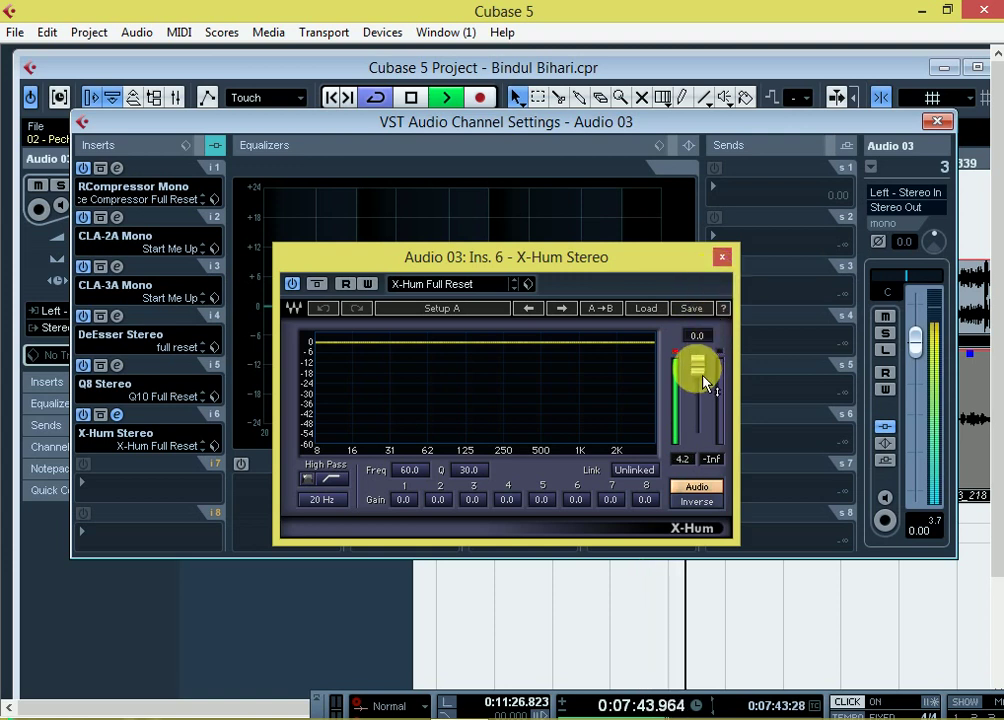
left_click(722, 259)
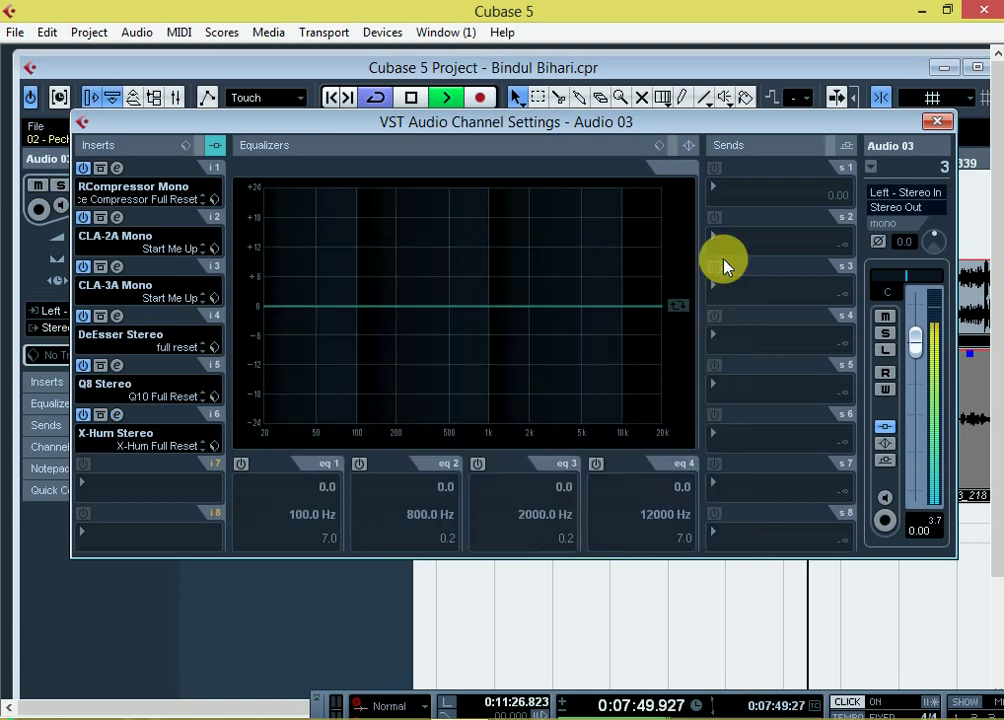
left_click(933, 122)
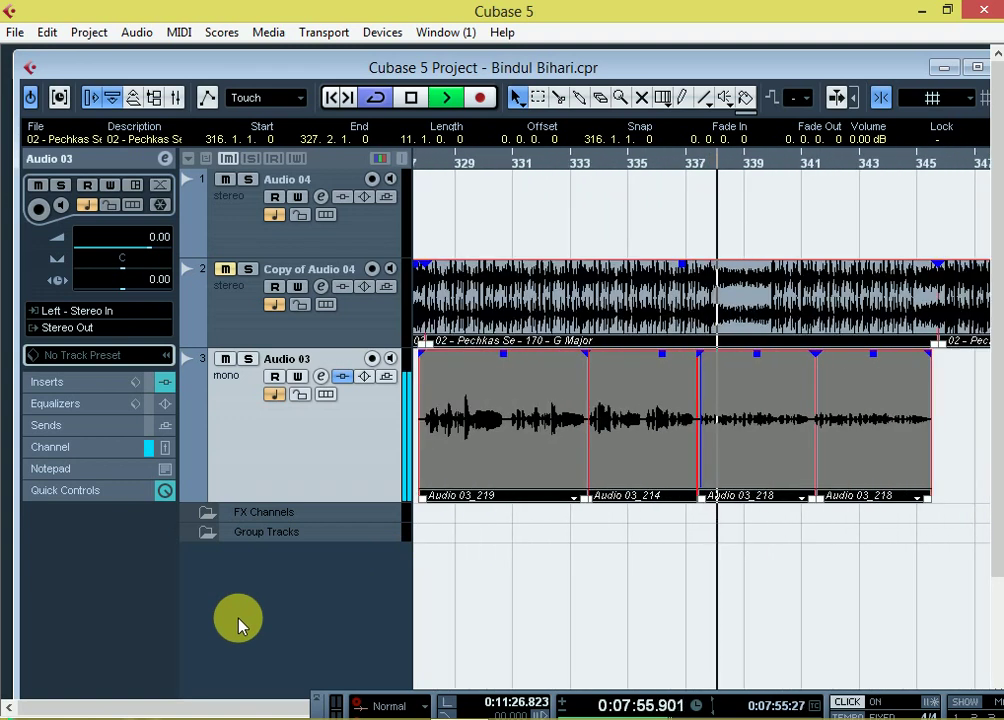
- Stop the project's playback
key("g")
key("g")
key("g")
key("space")
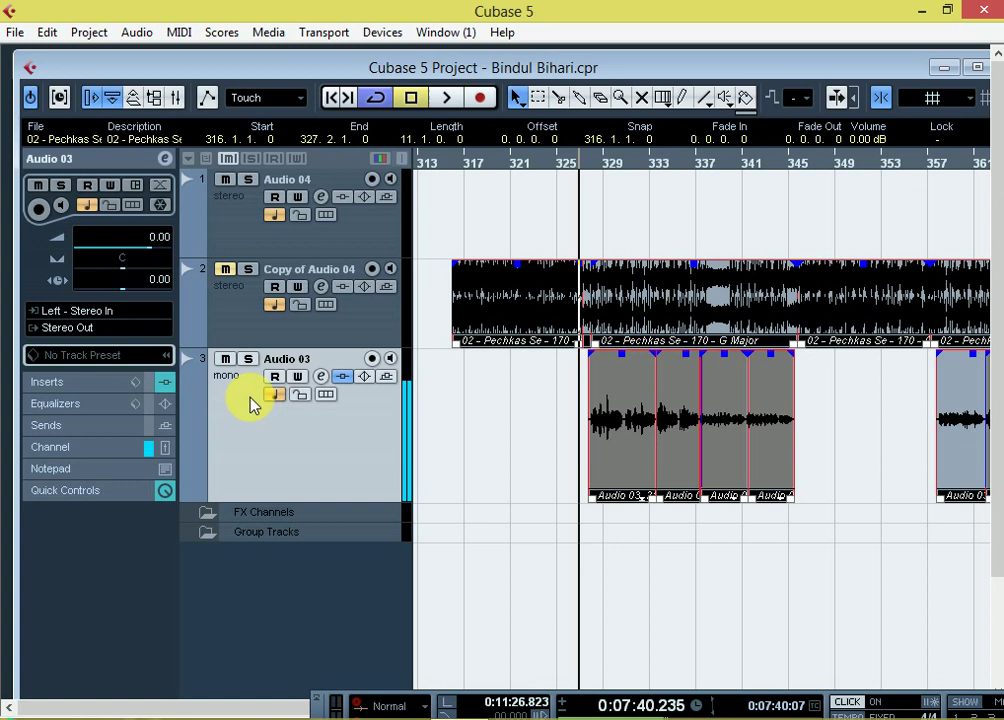
- Reopen Audio 03's channel settings and examine the RCompressor Mono and CLA-2A Mono settings, arranging their editors side by side
left_click(321, 377)
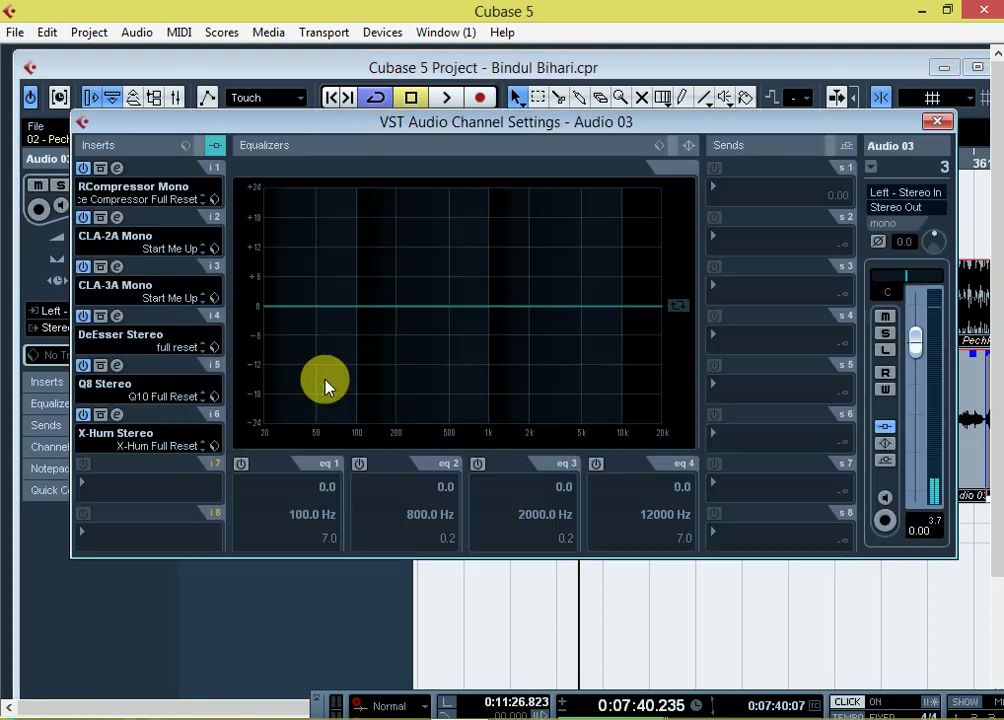
left_click(116, 168)
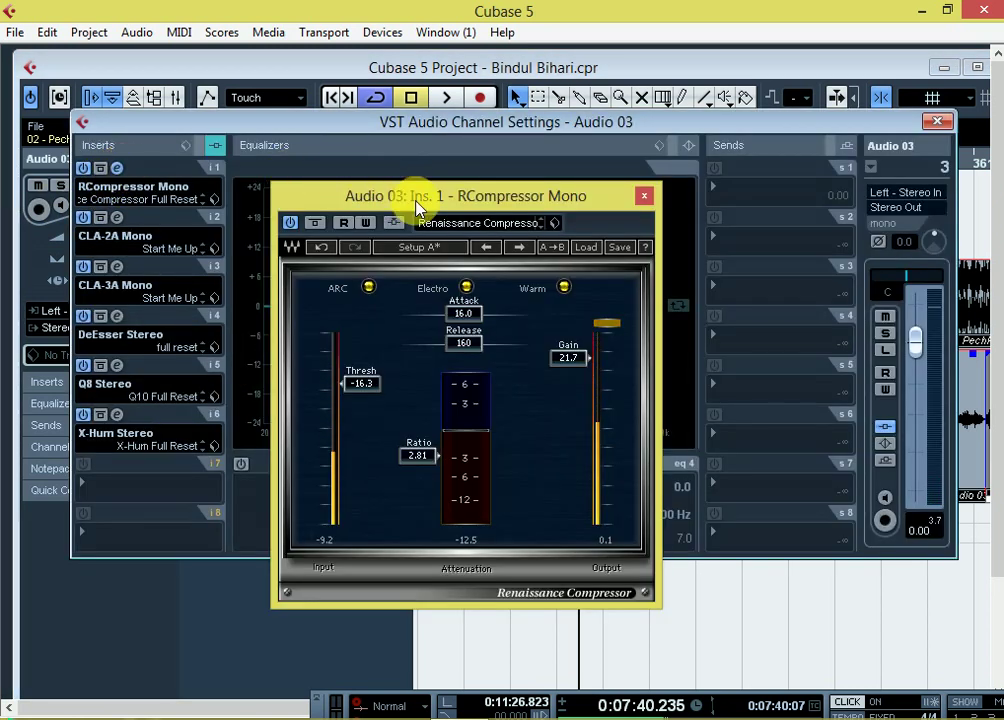
left_click_drag(417, 197, 613, 117)
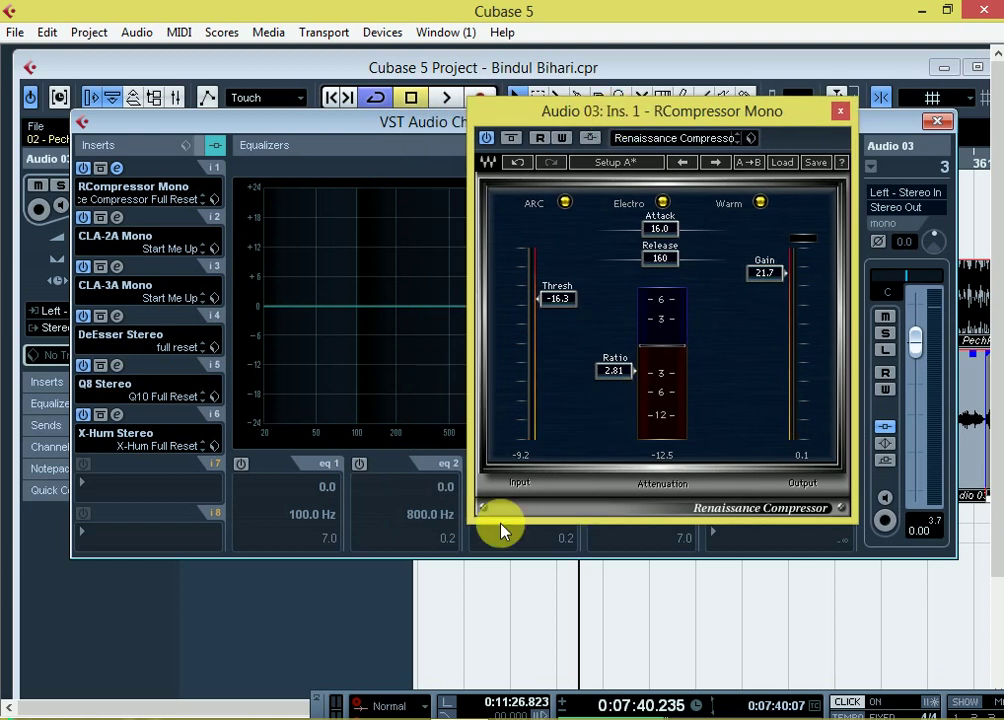
left_click(116, 217)
left_click_drag(583, 247, 617, 138)
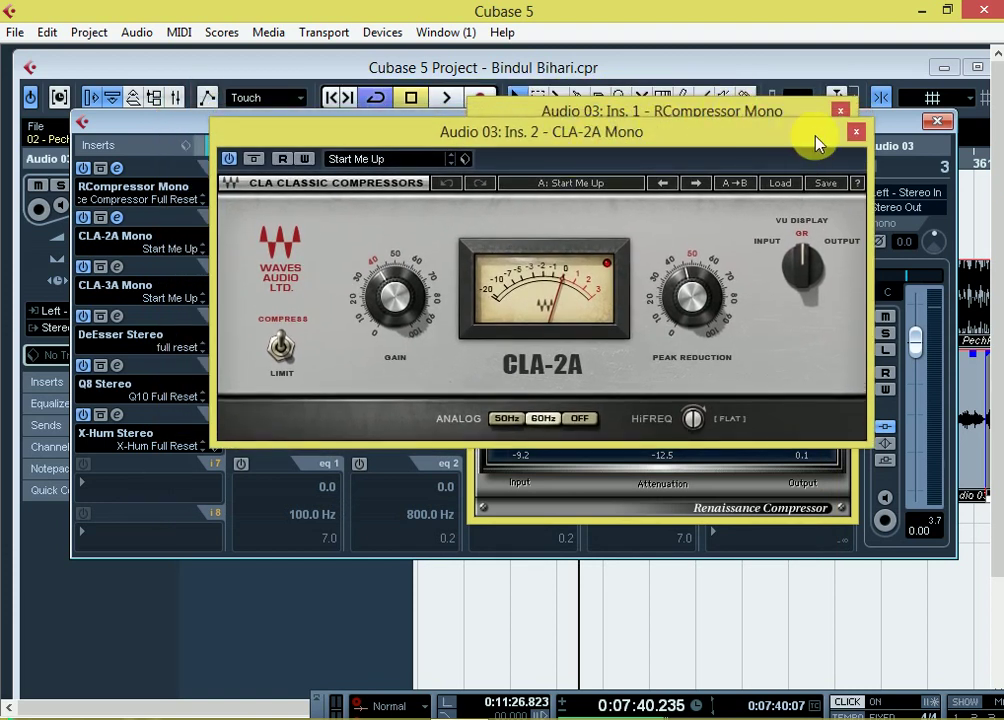
left_click(856, 131)
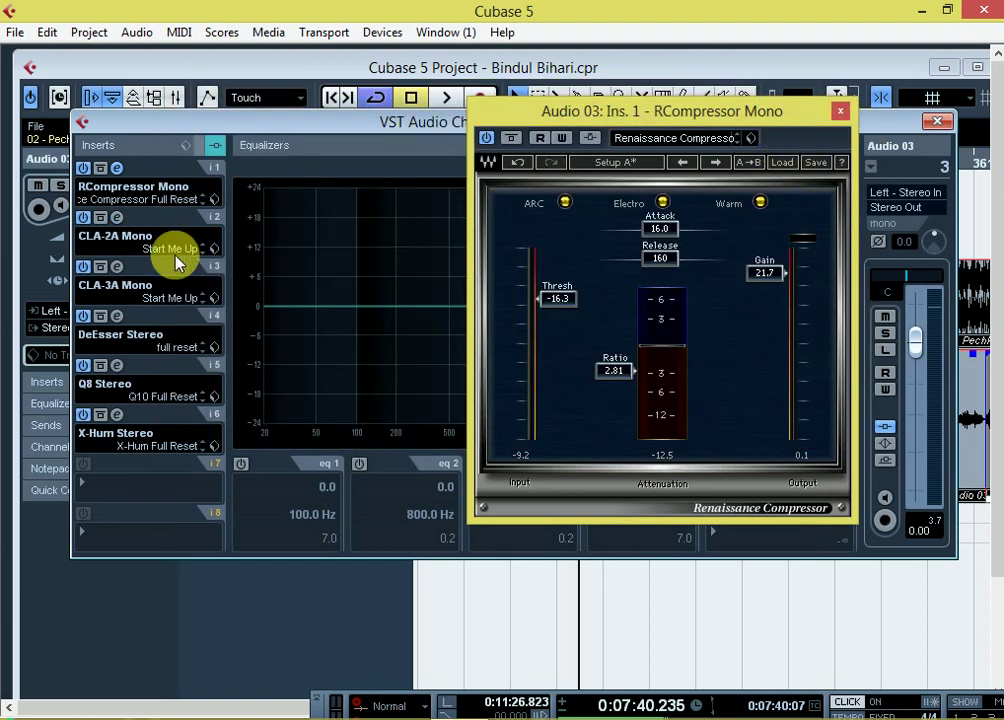
left_click(117, 218)
left_click_drag(594, 144, 713, 72)
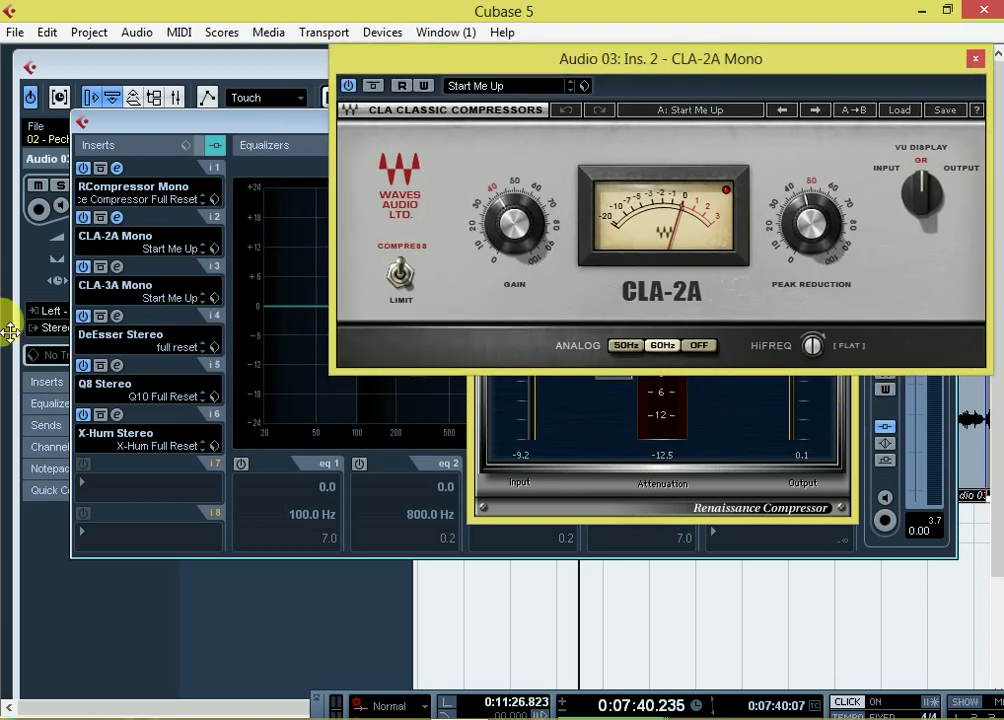
- Examine the CLA-3A Mono and DeEsser Stereo settings on Audio 03, repositioning their editors to keep the insert list accessible
left_click(117, 267)
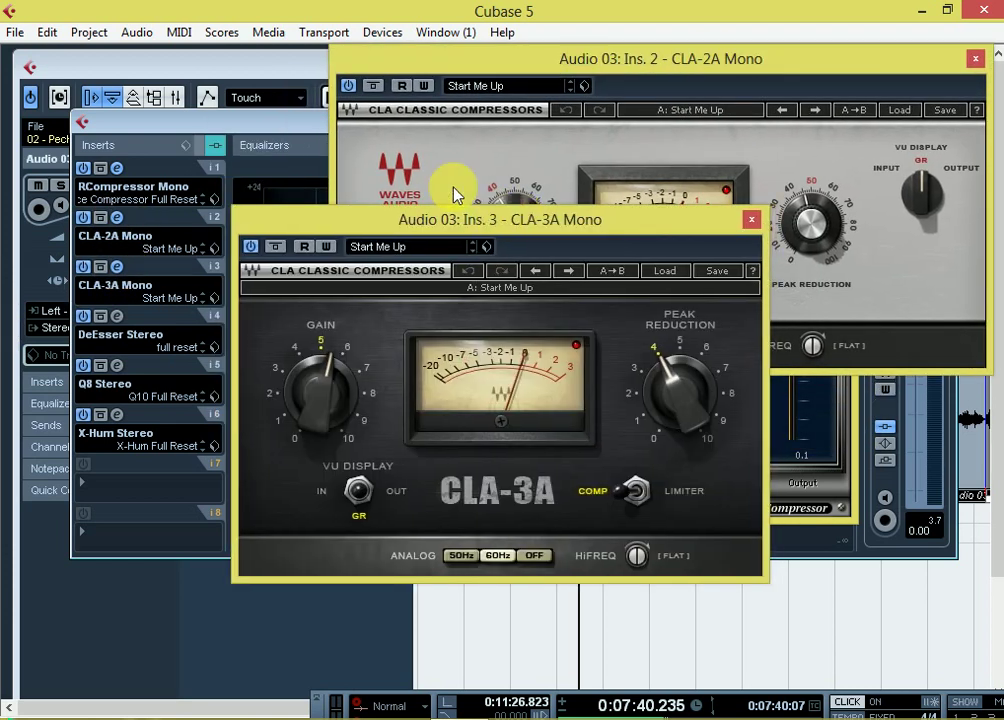
left_click_drag(449, 219, 240, 124)
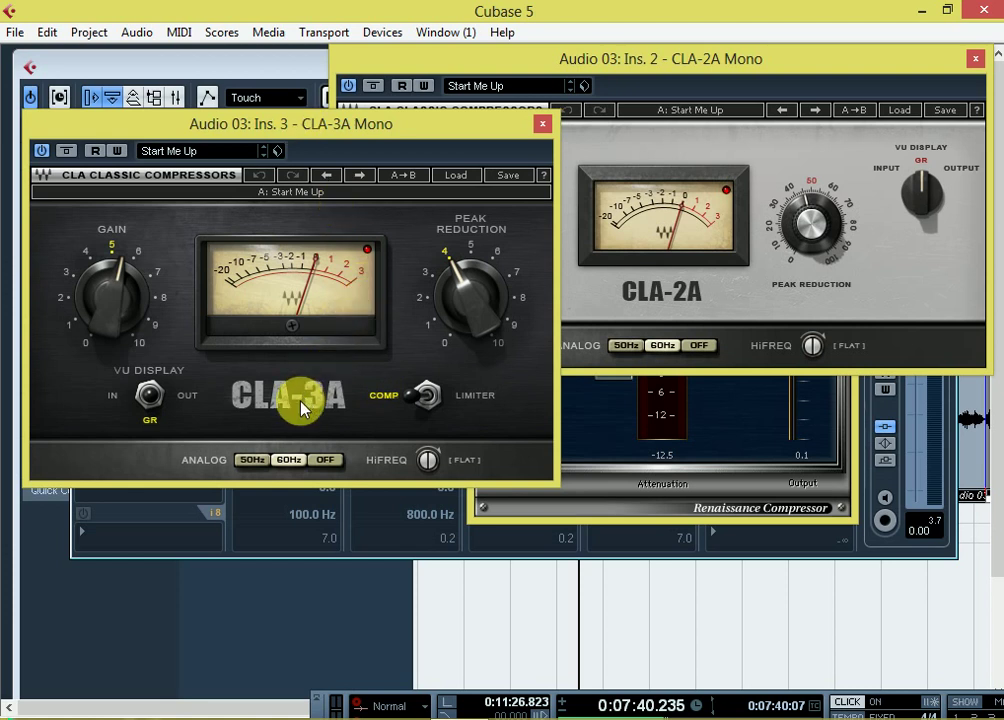
left_click_drag(372, 124, 571, 70)
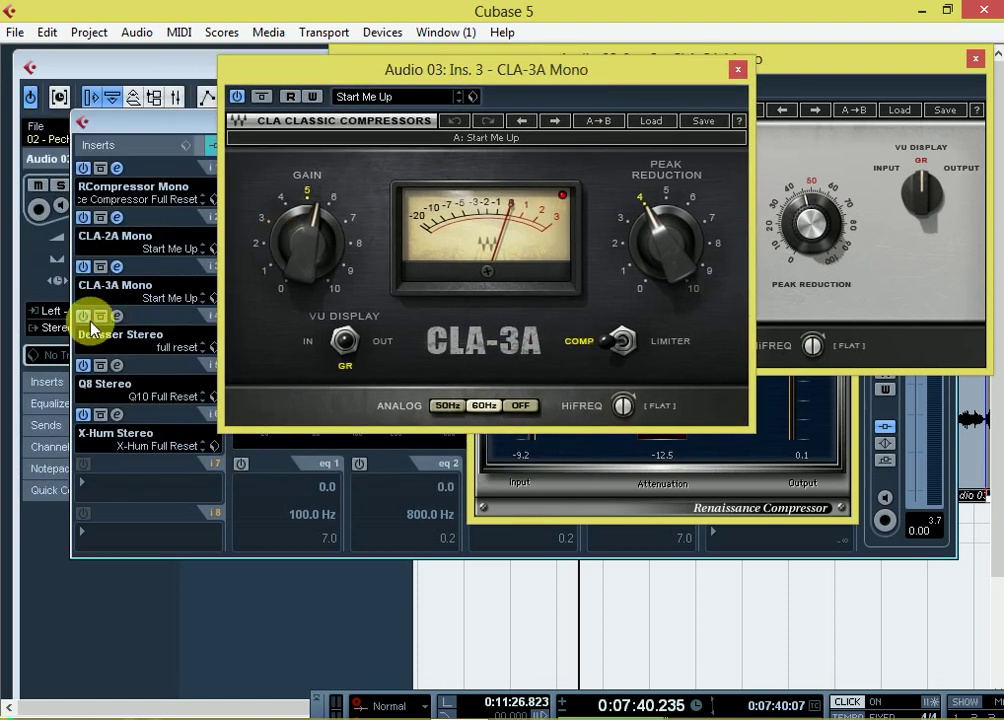
left_click(116, 315)
left_click_drag(349, 204, 844, 374)
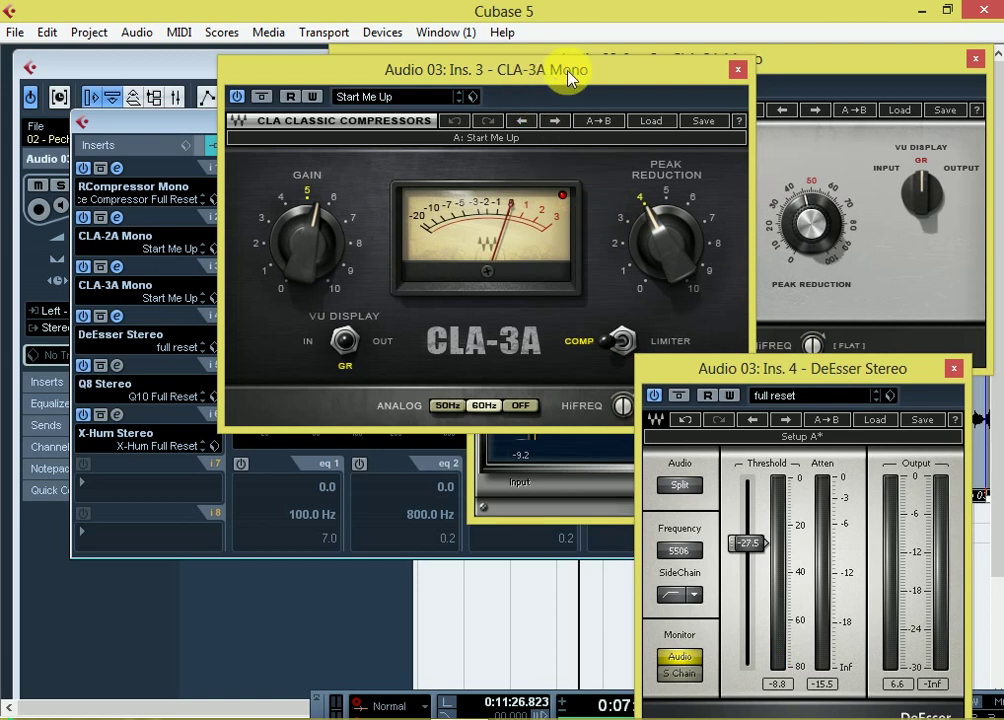
left_click_drag(569, 75, 470, 90)
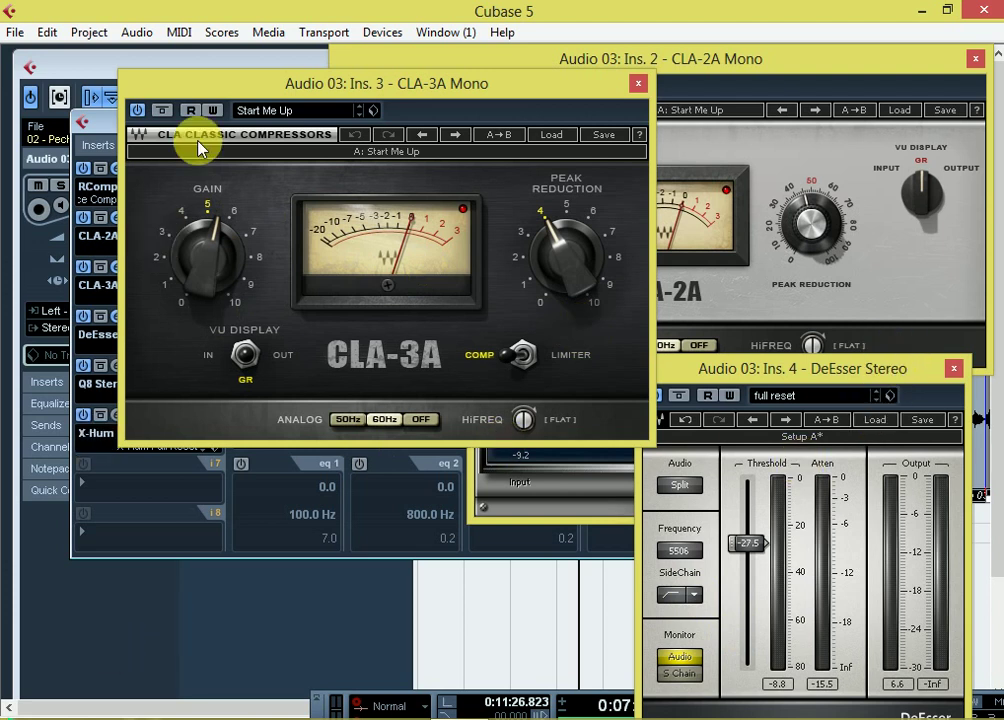
left_click_drag(276, 85, 438, 77)
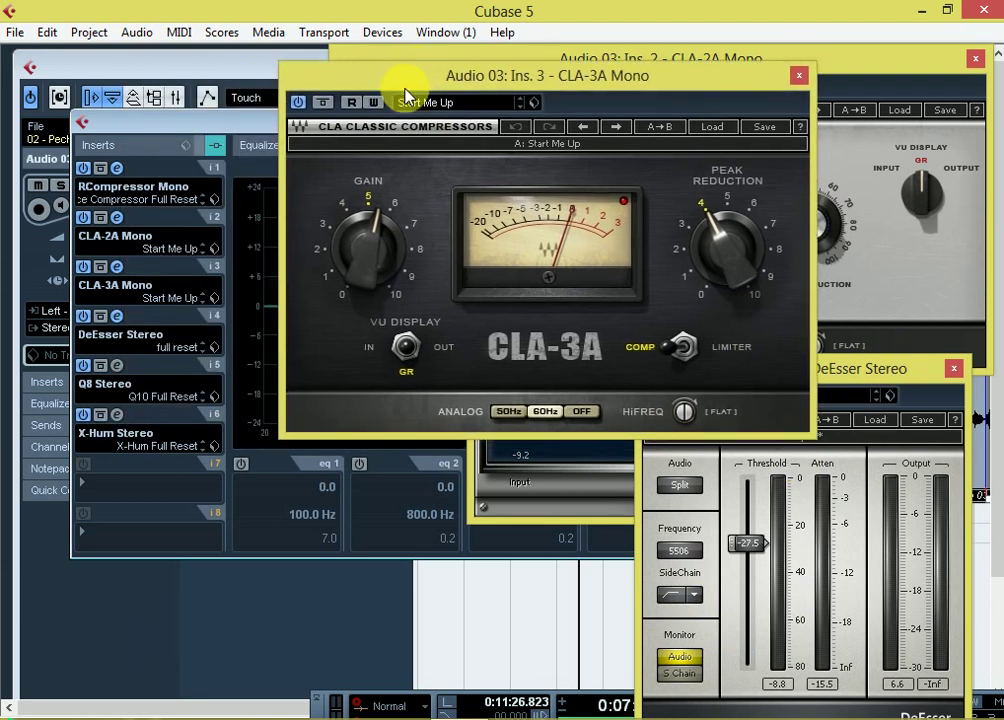
- Examine the Q8 Stereo and X-Hum Stereo settings on Audio 03, closing each editor after viewing
left_click(110, 385)
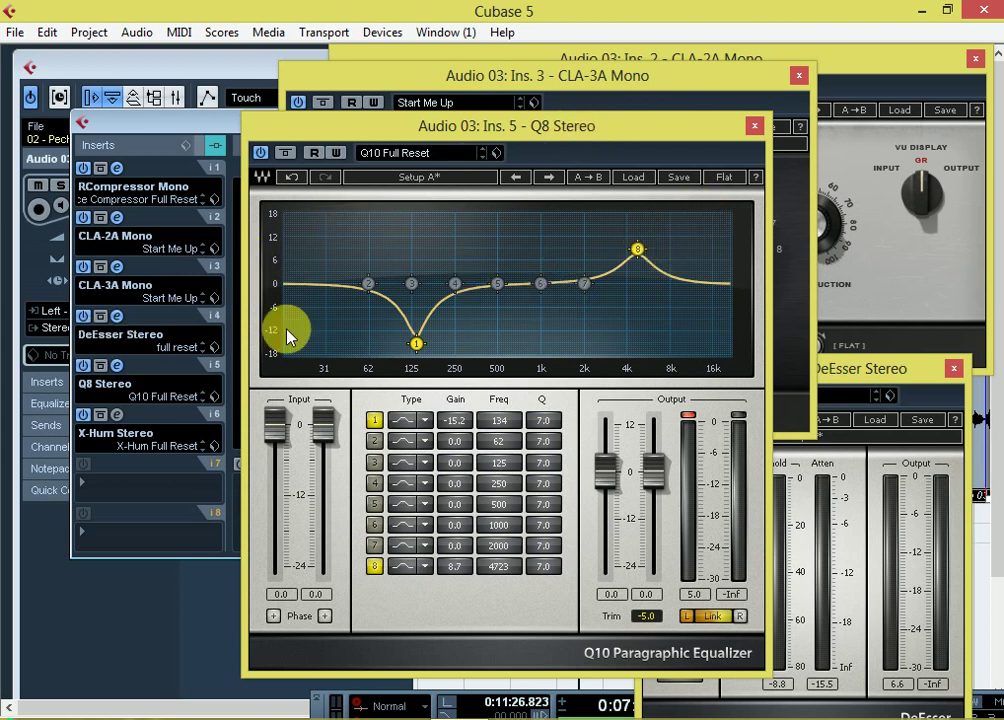
left_click(755, 128)
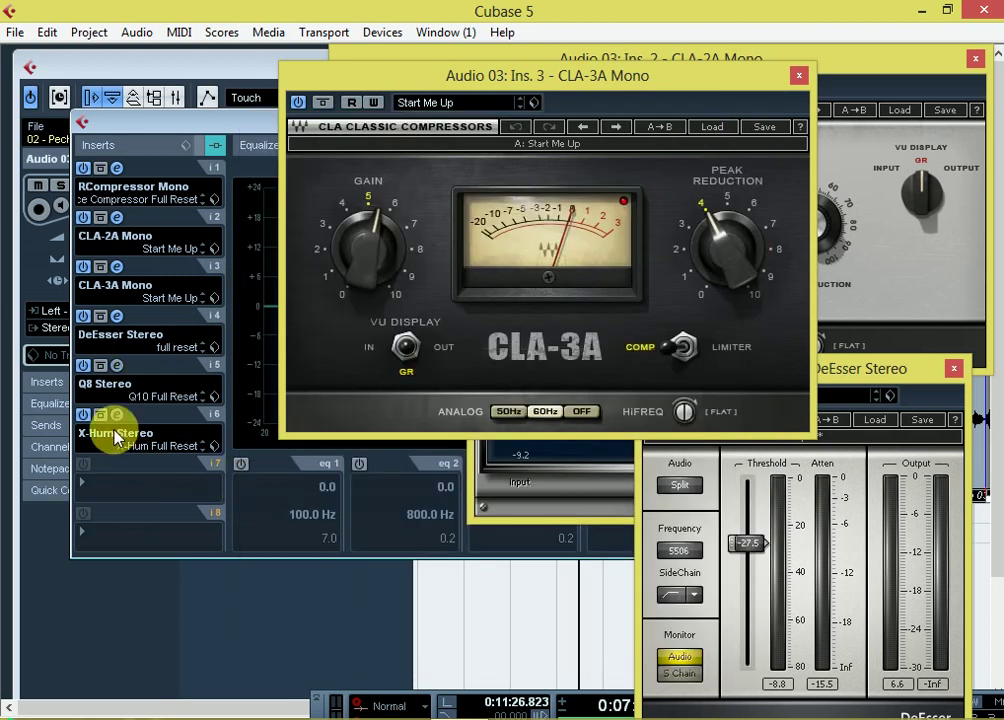
left_click(118, 415)
left_click_drag(580, 256, 479, 145)
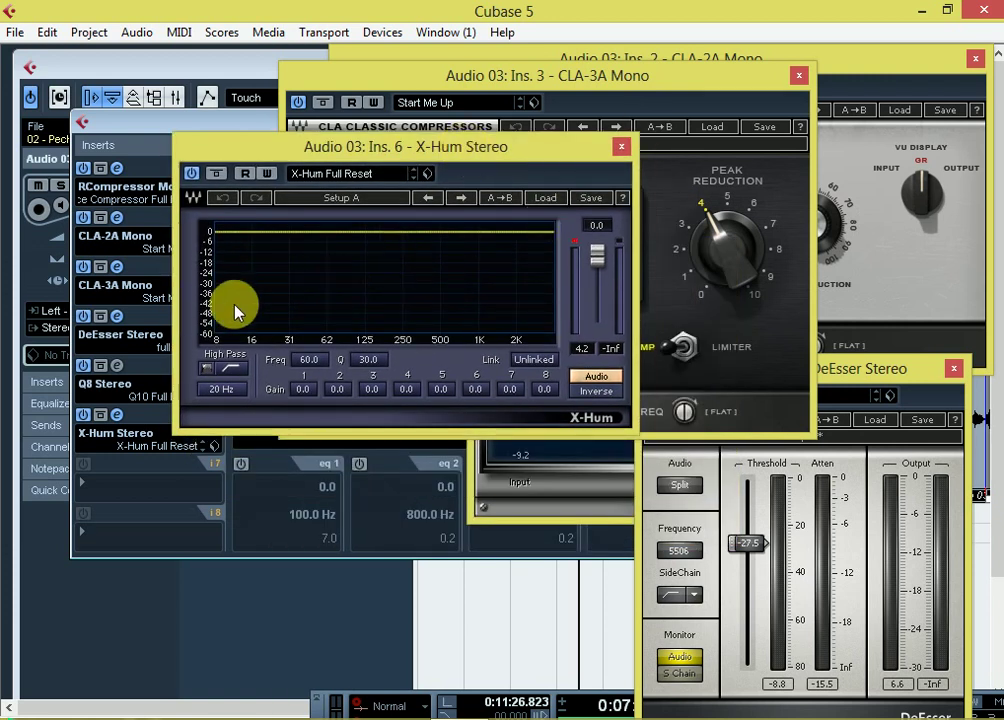
left_click(621, 147)
- Close the CLA-3A, CLA-2A, DeEsser and RCompressor editors and Audio 03's channel settings
left_click(803, 78)
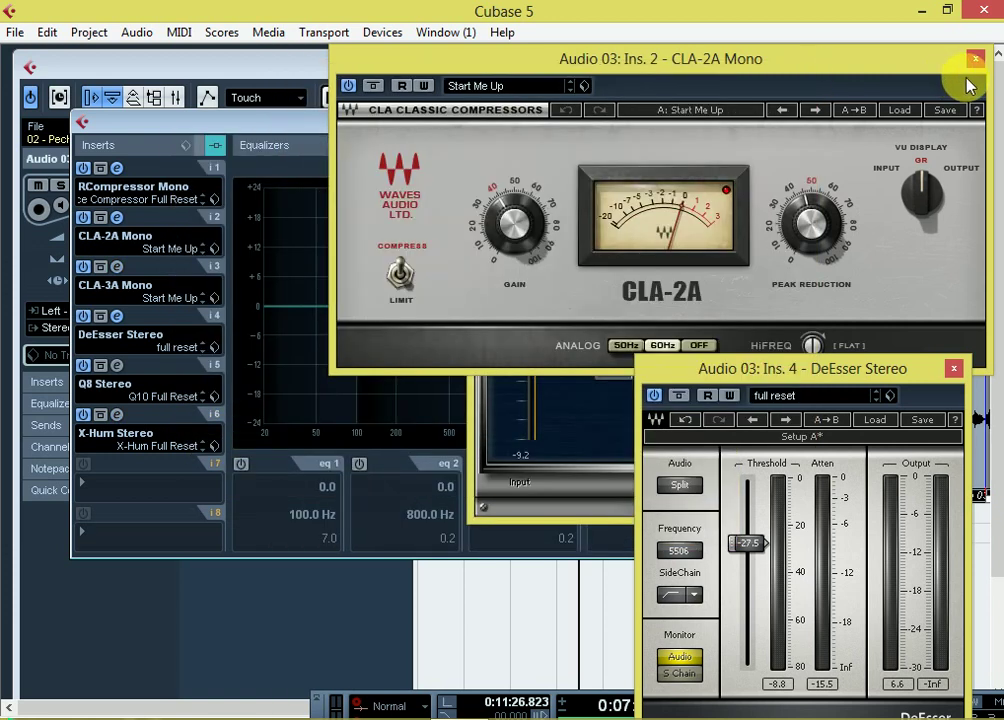
left_click(972, 57)
left_click(952, 372)
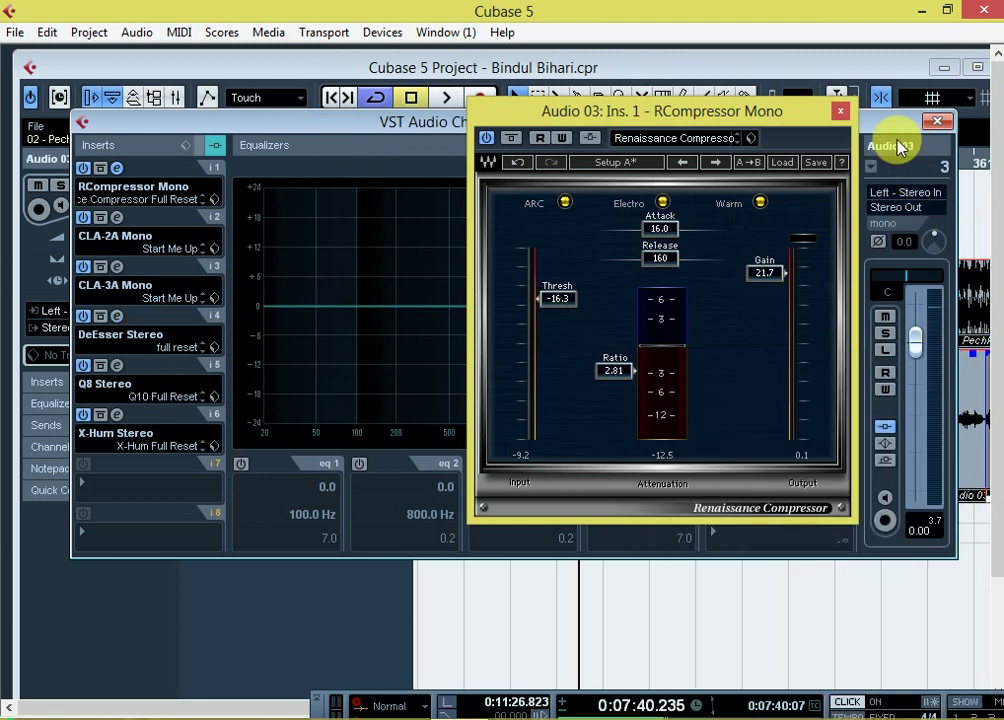
left_click(840, 111)
left_click(935, 122)
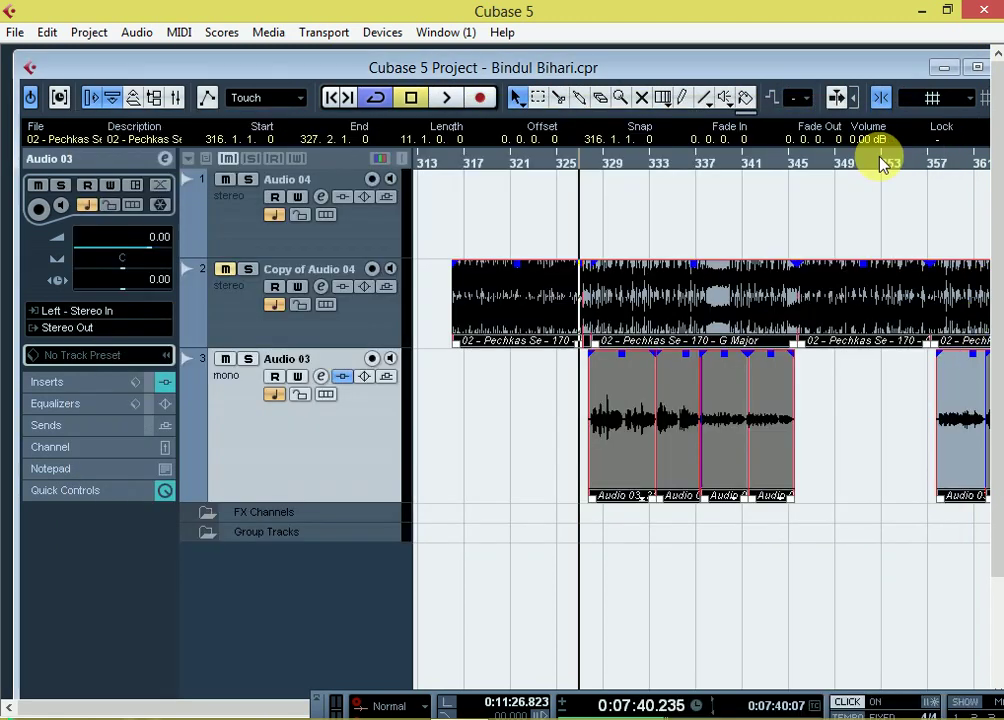
- Add an FX channel track in stereo configuration with StereoDelay as its effect
right_click(261, 608)
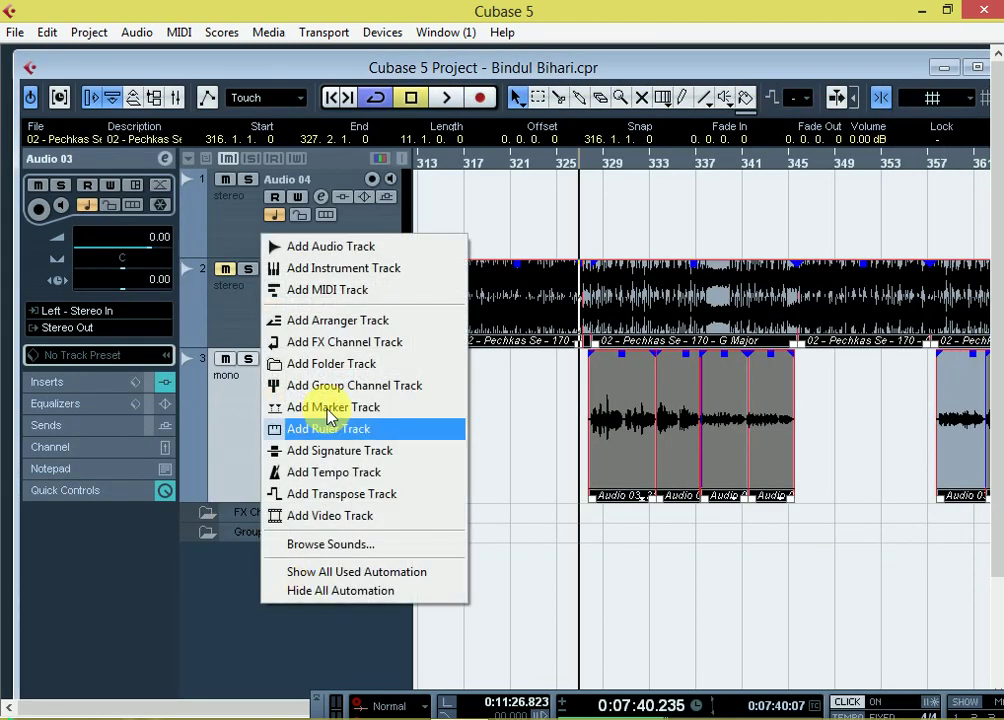
left_click(368, 341)
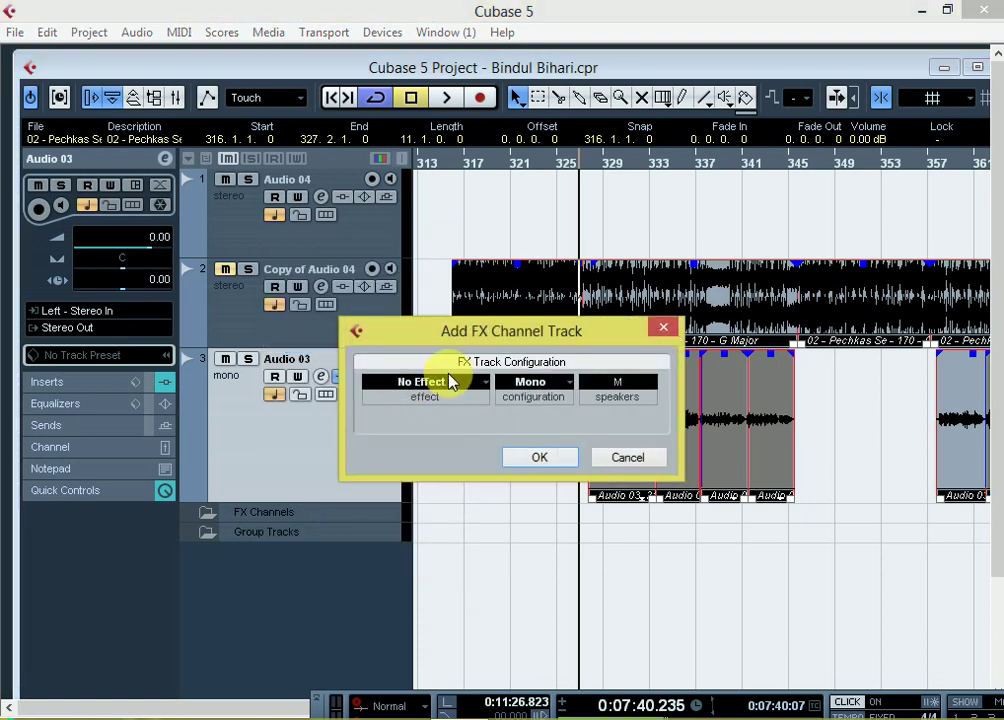
left_click(530, 382)
left_click(532, 424)
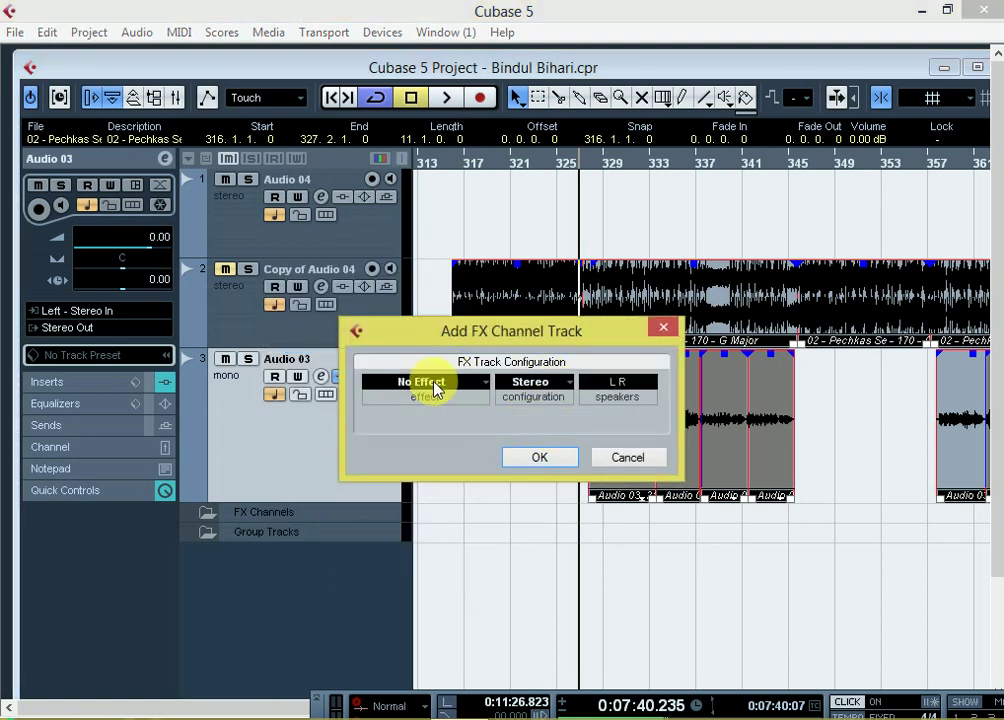
left_click(434, 386)
mouse_move(414, 176)
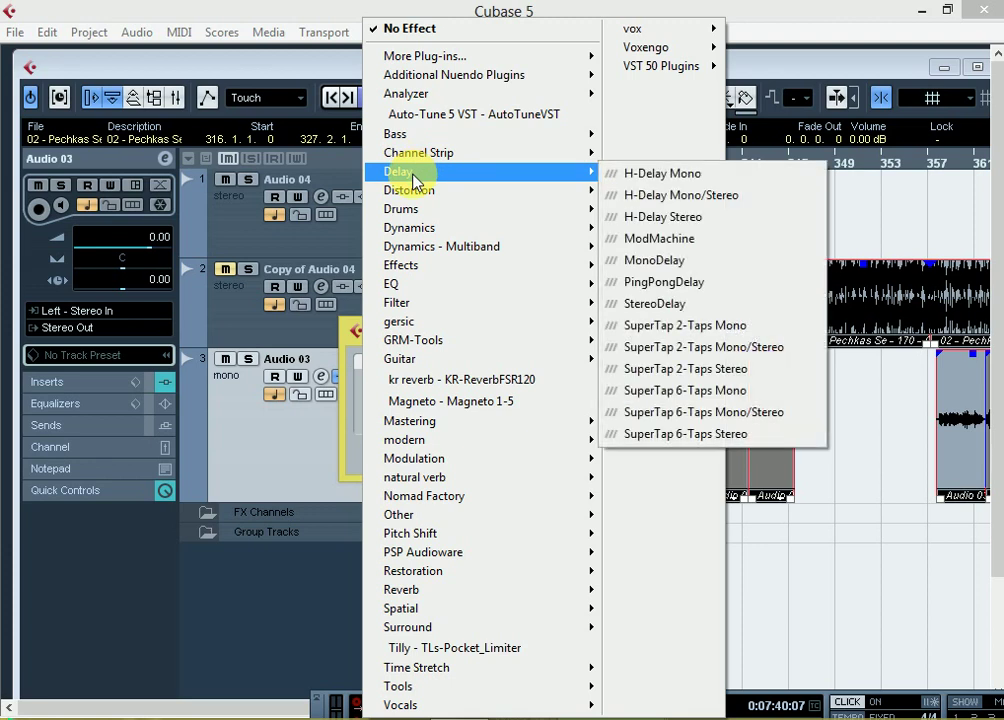
left_click(669, 303)
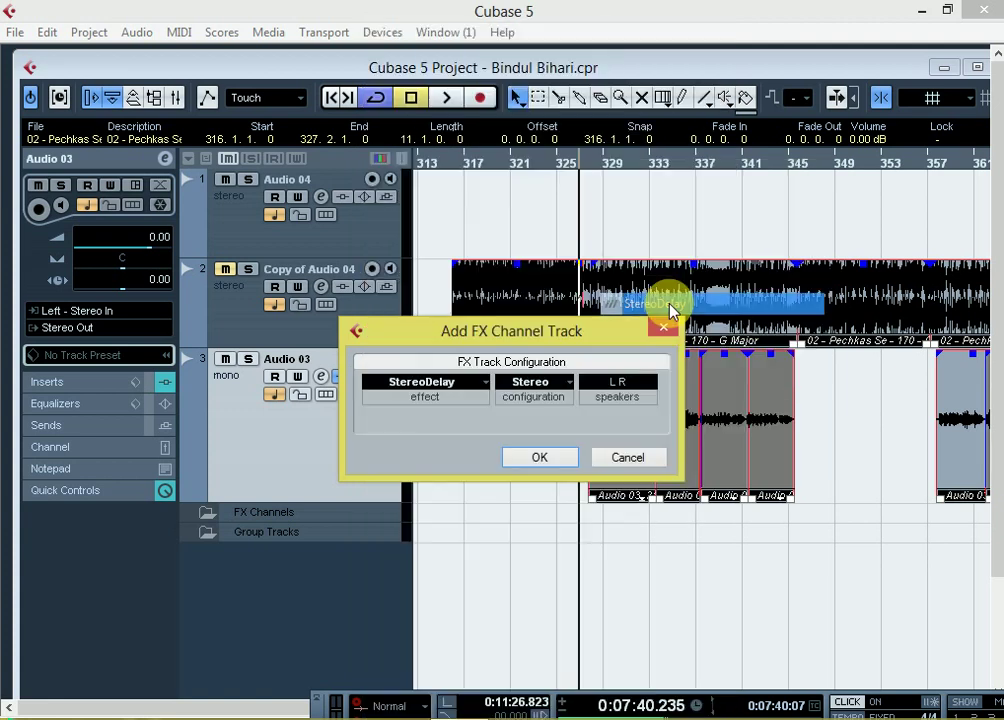
left_click(545, 462)
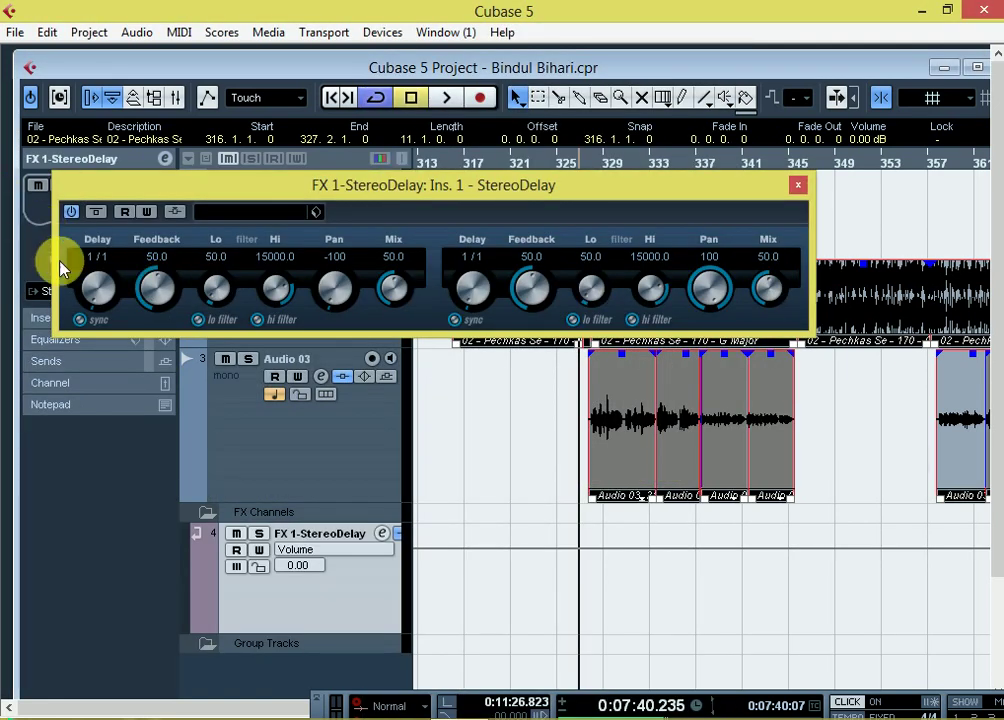
- Set StereoDelay's first delay to 1/8 with feedback 30 and its second delay to 1/16 with feedback 20
left_click(97, 258)
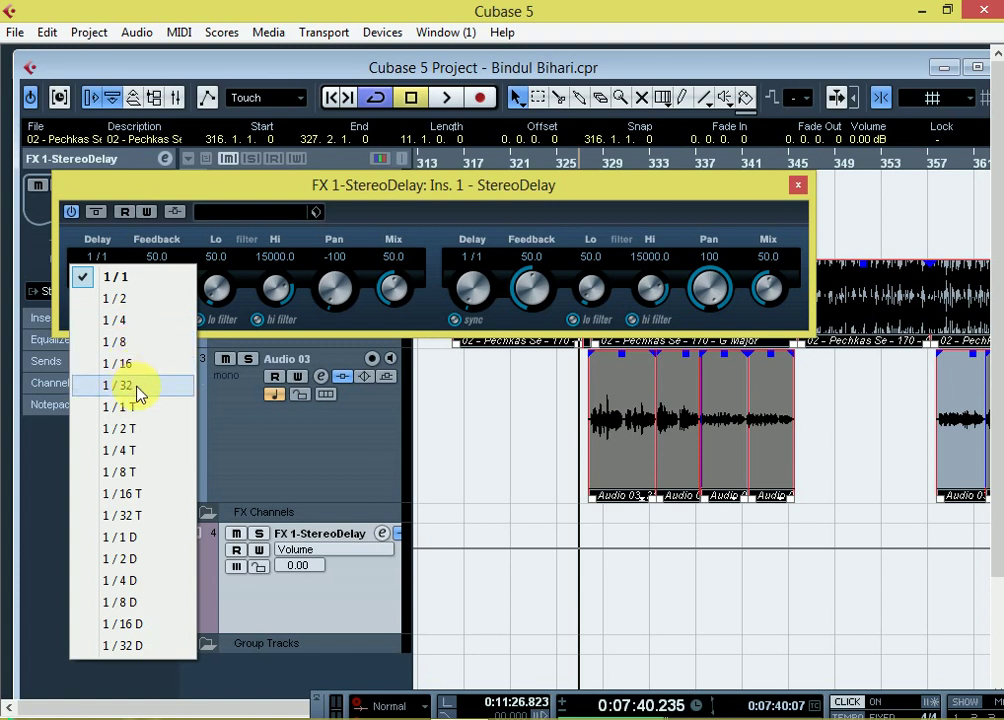
left_click(125, 343)
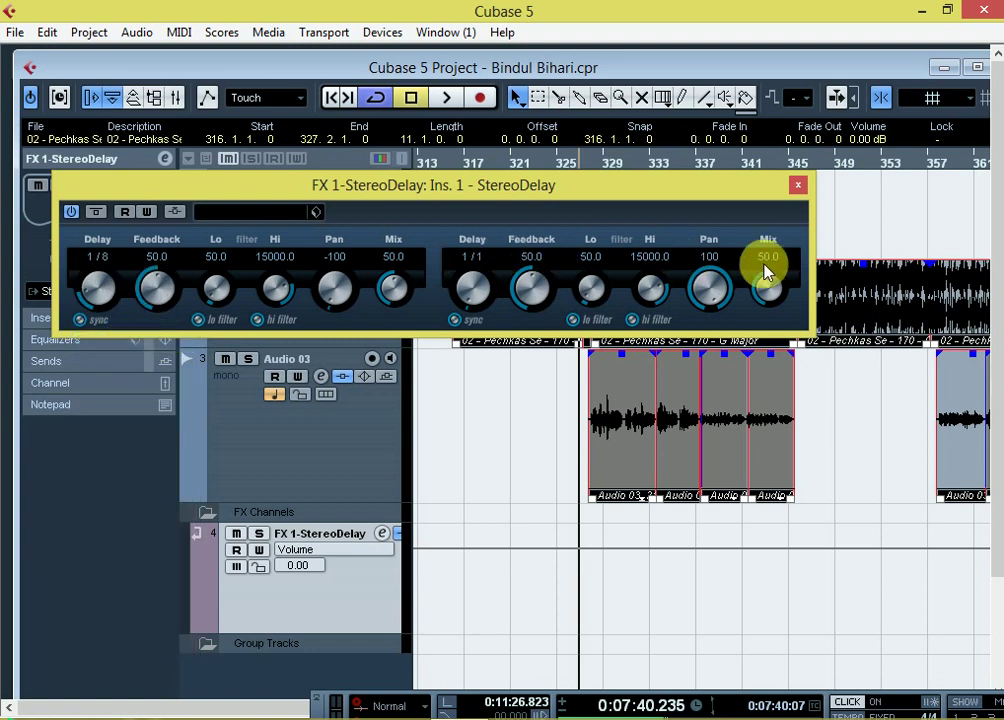
left_click(475, 260)
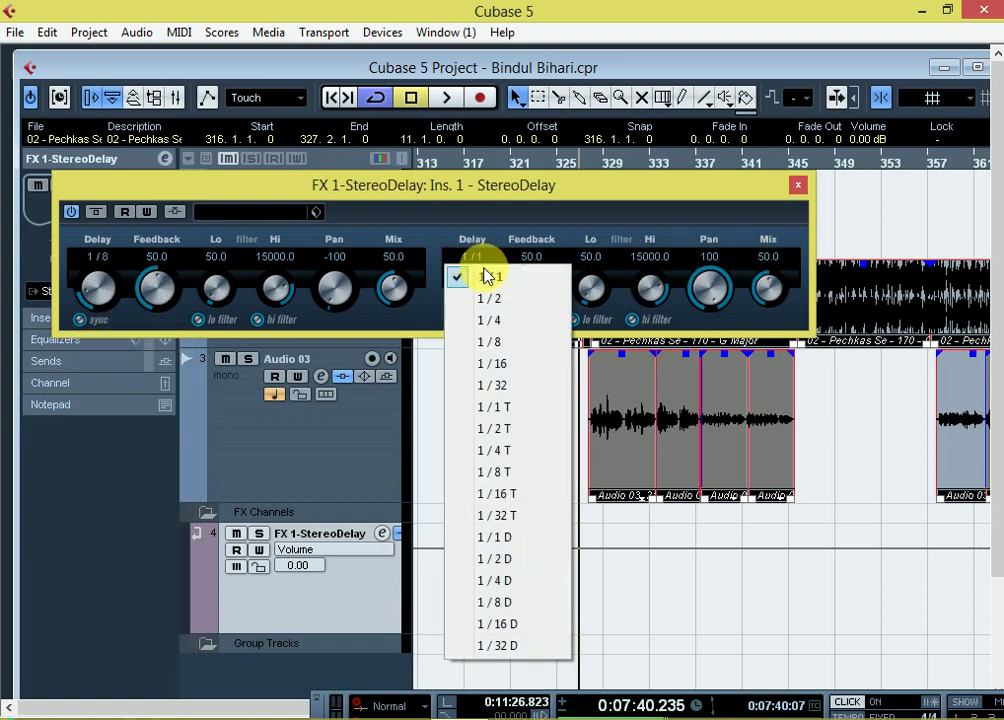
left_click(502, 366)
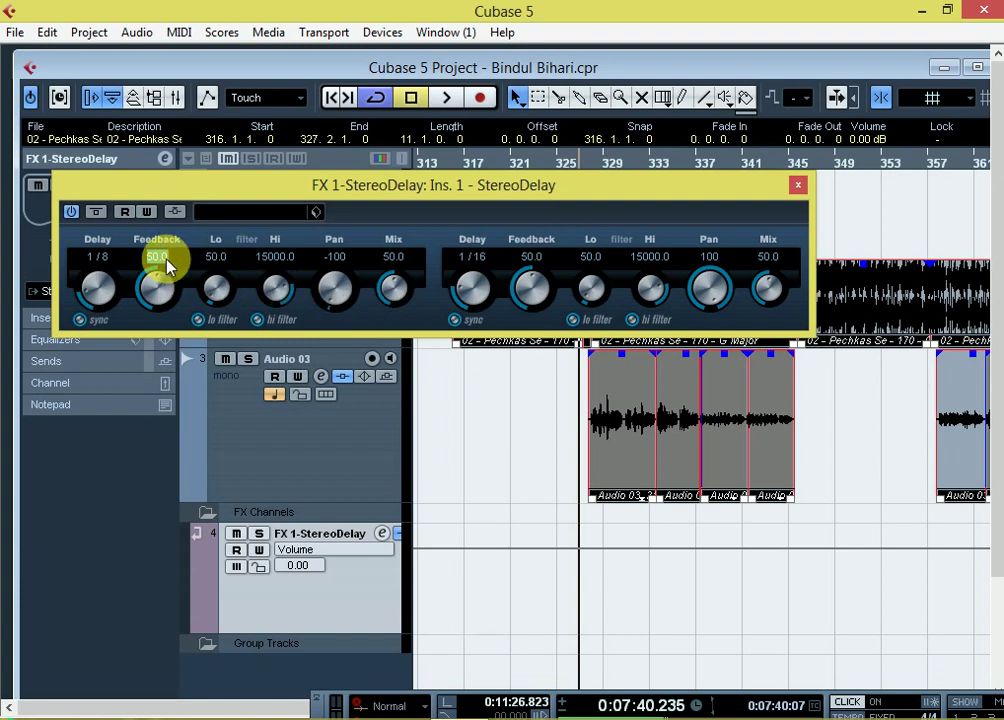
type("3")
type("2")
- Set StereoDelay's mix to 40 for the second delay and 20 for the first, and close its editor
left_click(768, 258)
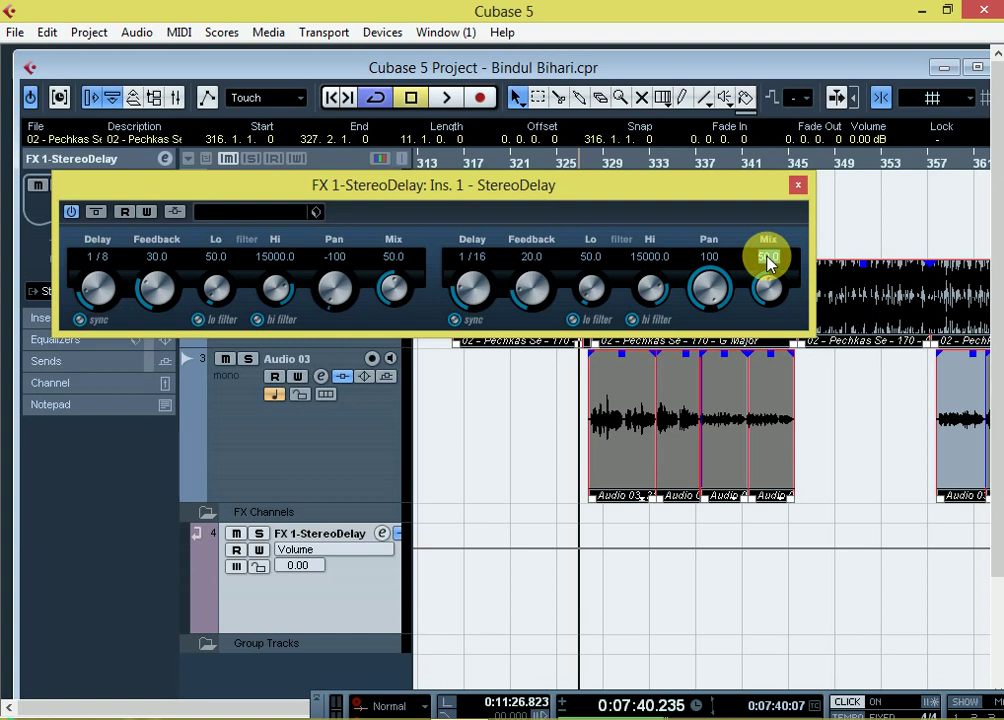
type("40")
key("Return")
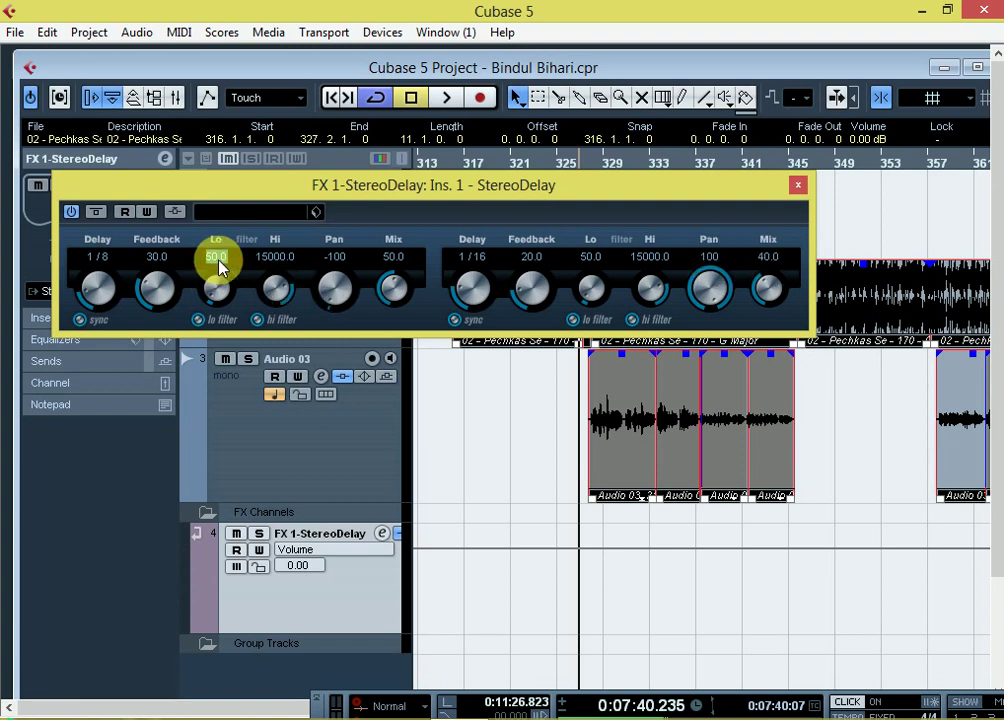
left_click(395, 262)
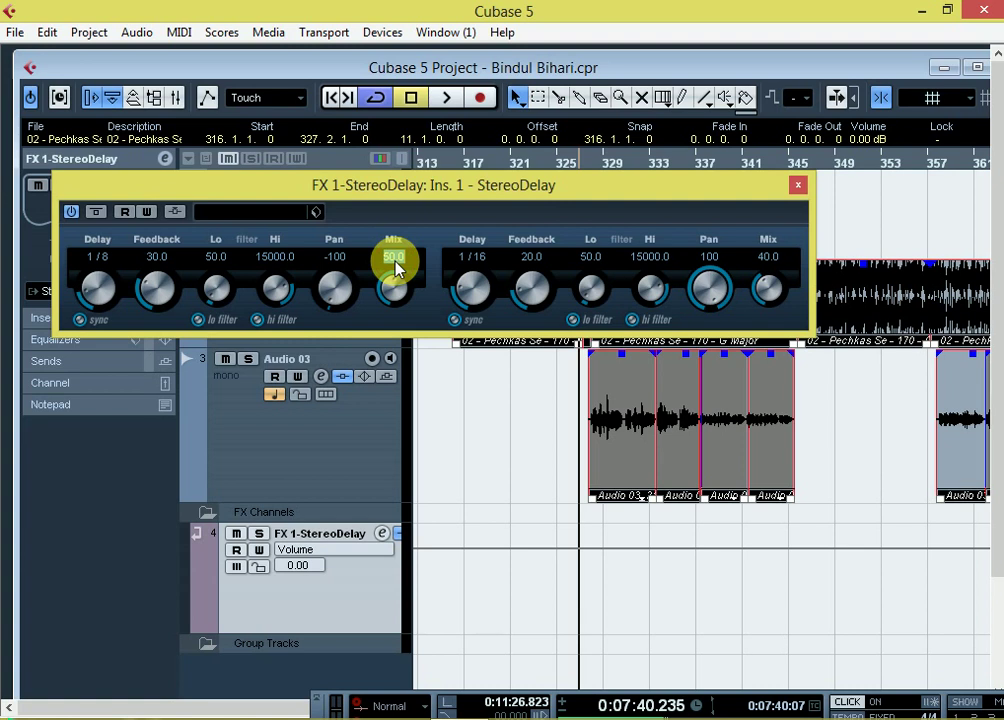
type("20")
key("Return")
left_click(797, 187)
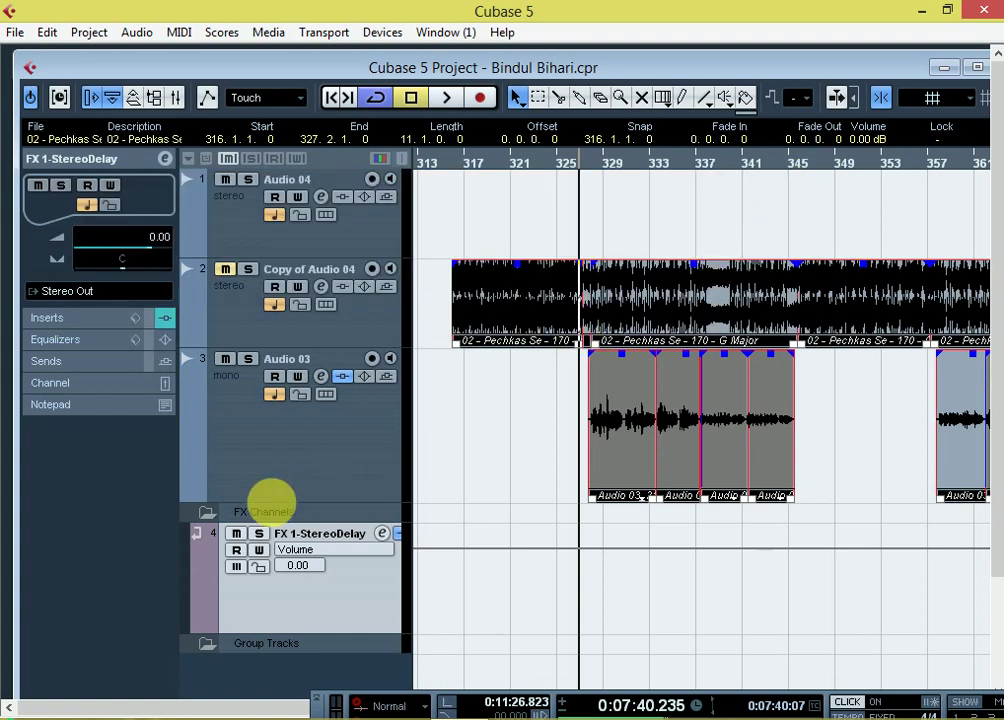
- Add another stereo FX channel track with RVerb Stereo as its effect and close the reverb editor
right_click(286, 671)
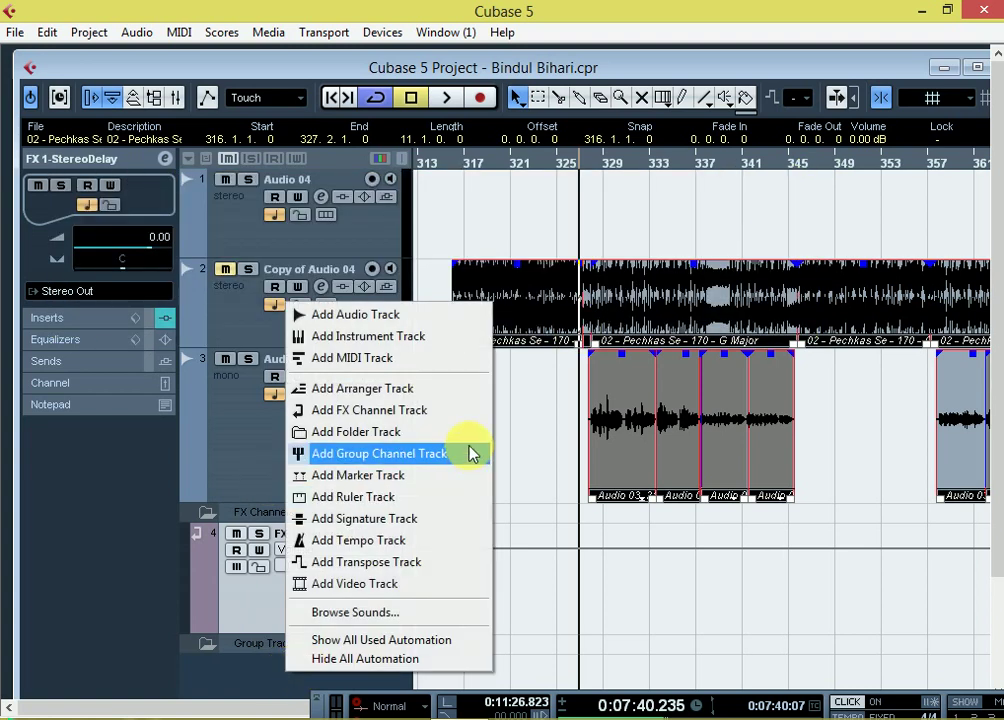
left_click(386, 413)
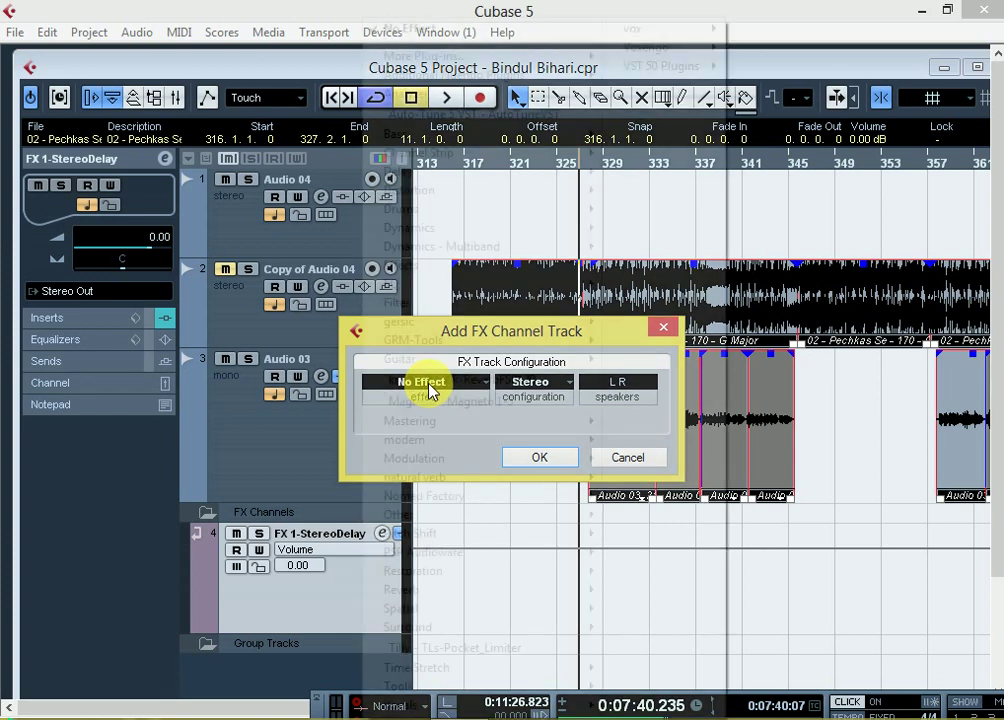
left_click(426, 391)
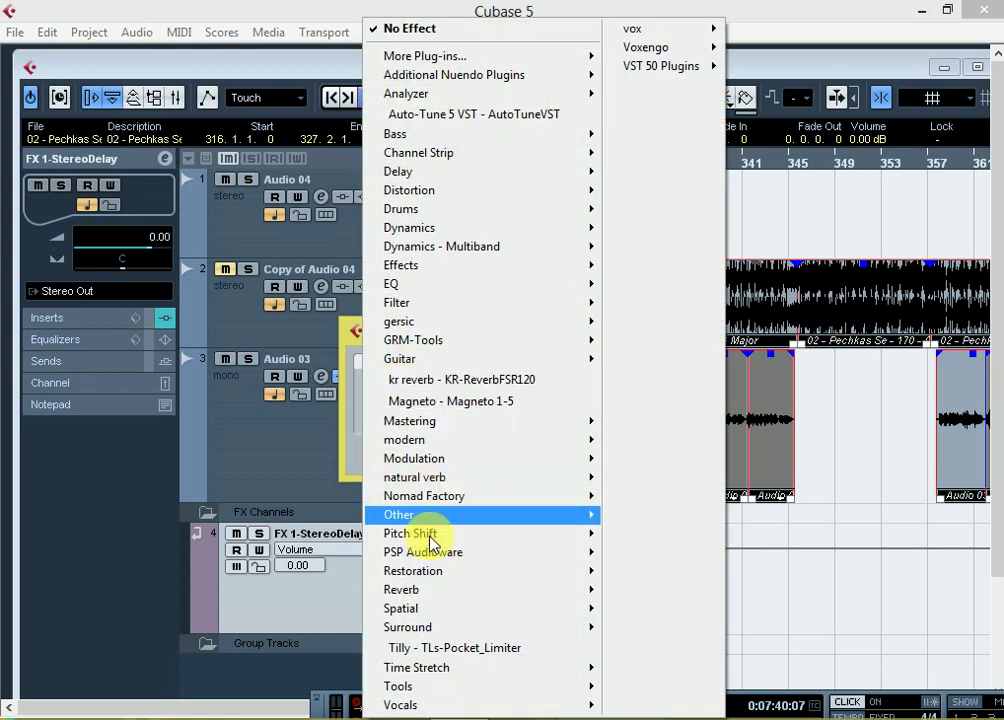
mouse_move(437, 590)
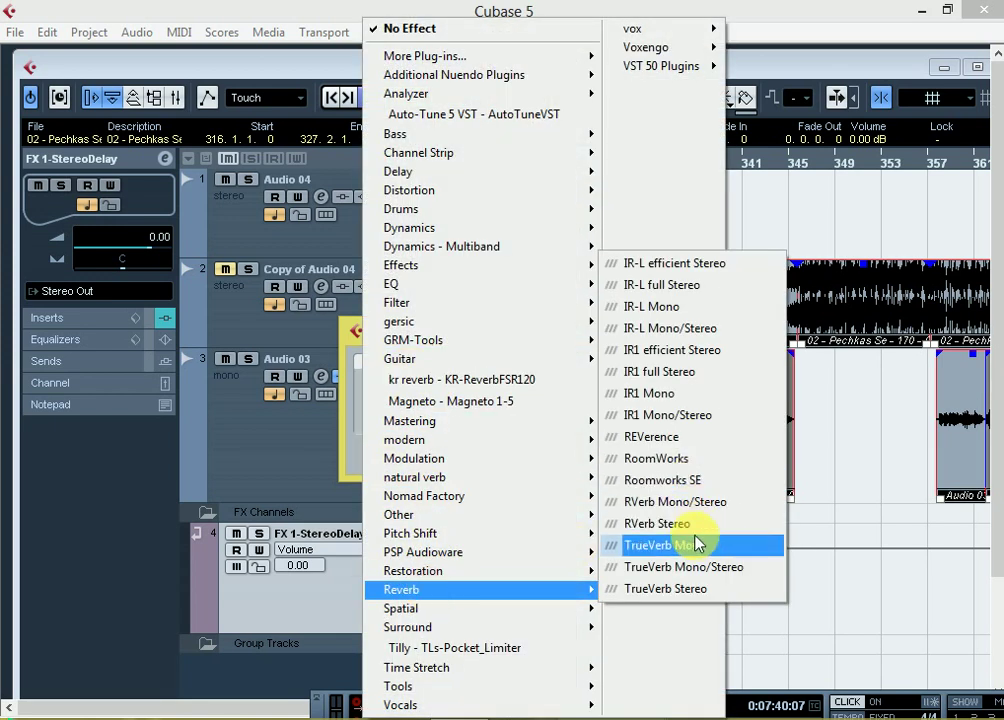
left_click(686, 522)
left_click(539, 457)
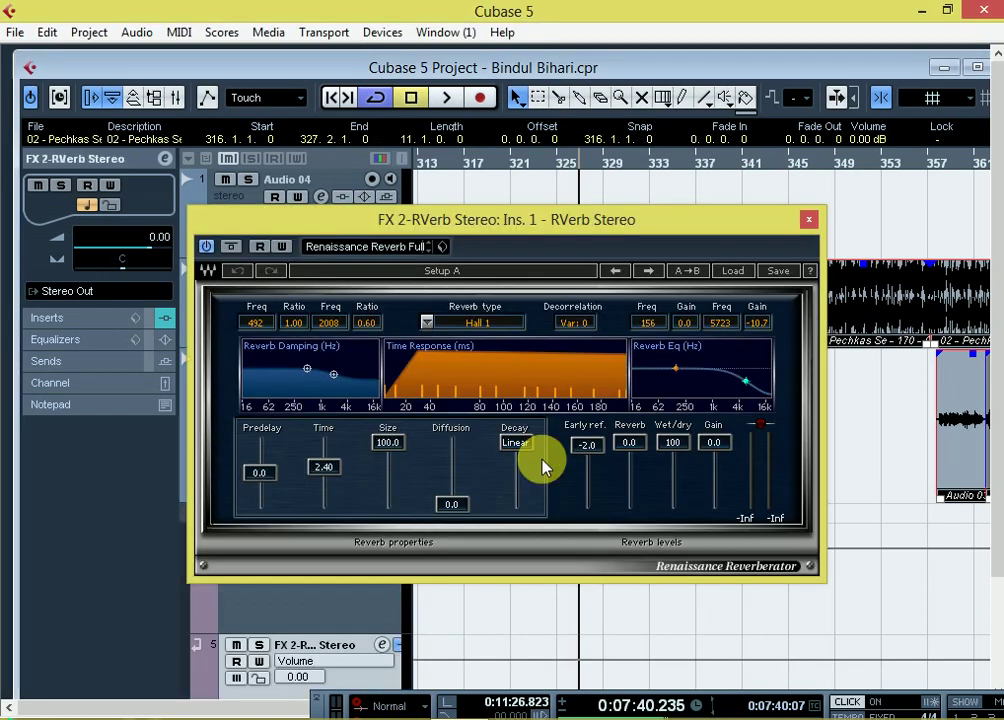
left_click(811, 220)
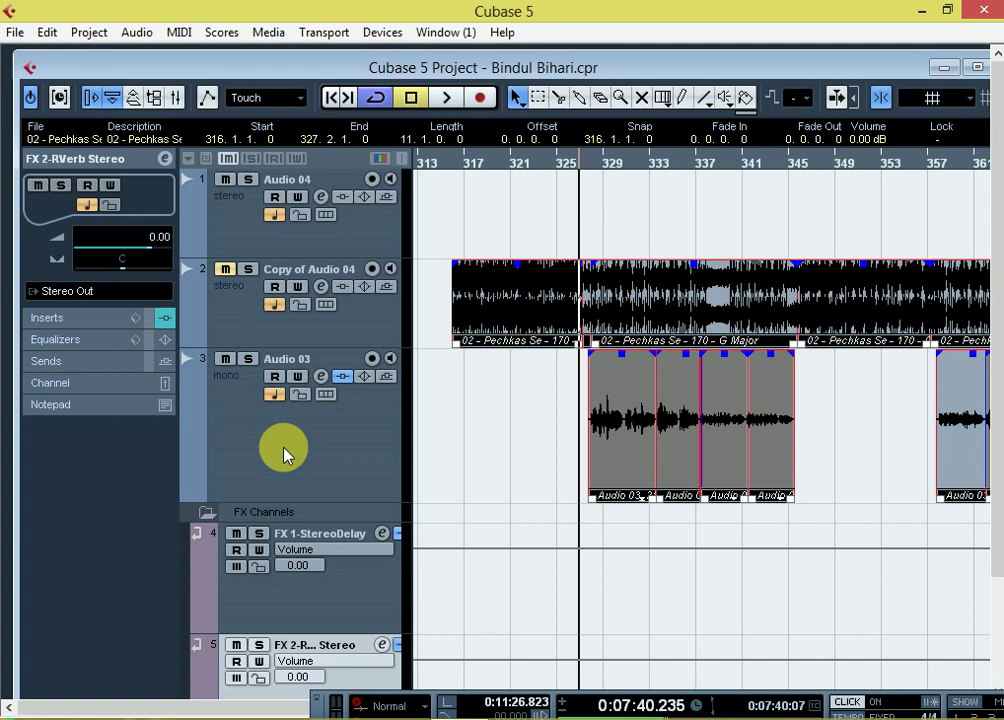
- Route Audio 03's first send to FX 1-StereoDelay at a level of -6.32 and start playback
left_click(322, 380)
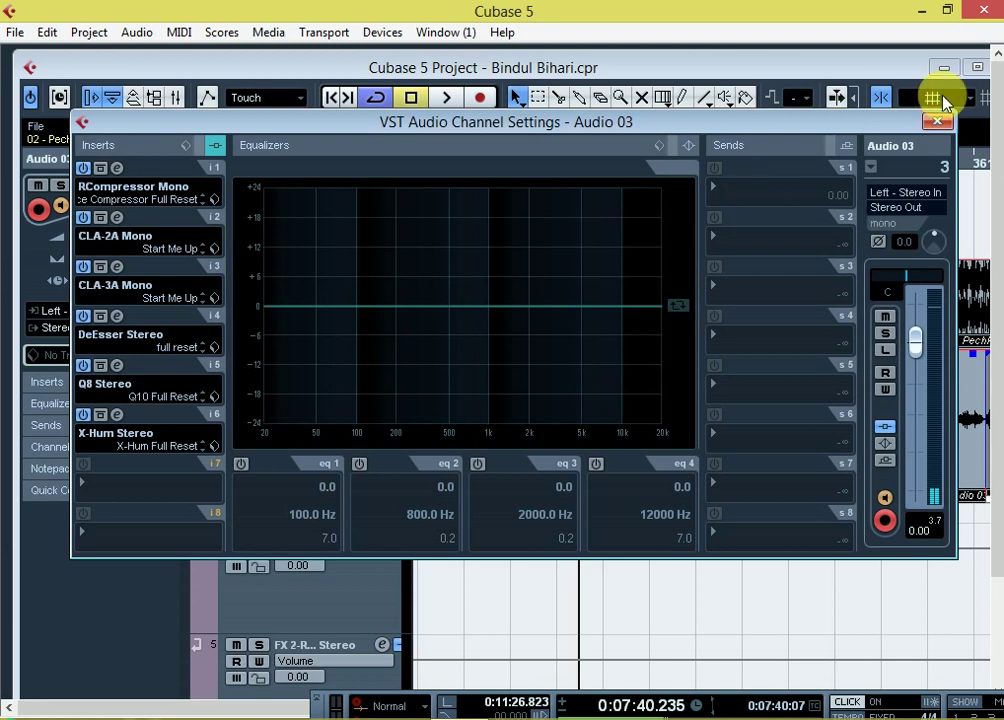
left_click(937, 122)
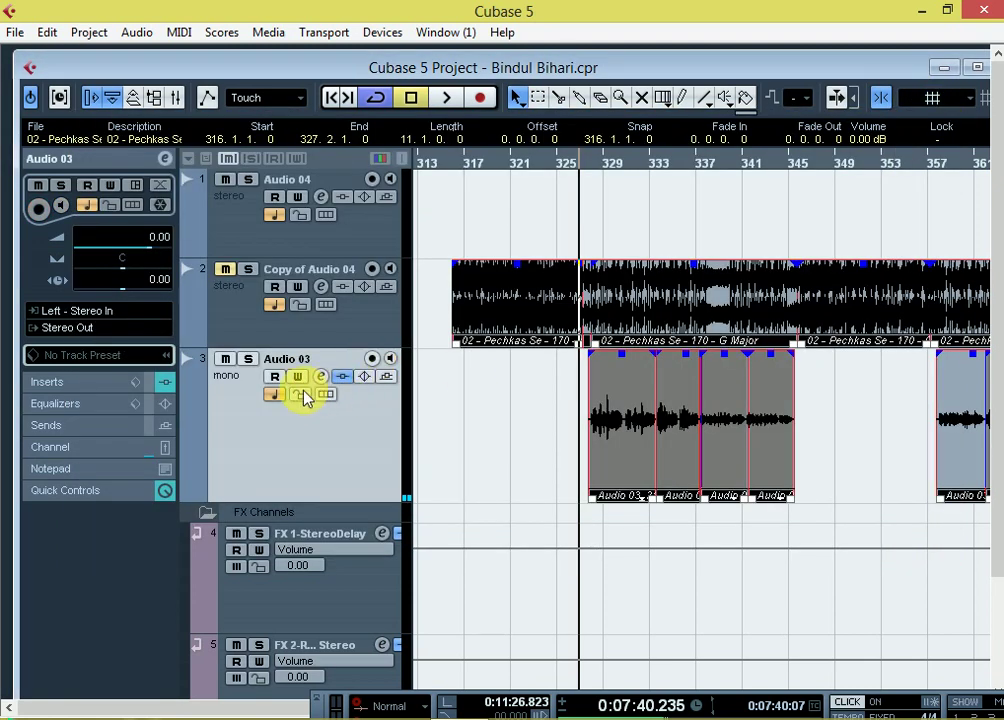
left_click(322, 380)
left_click(758, 195)
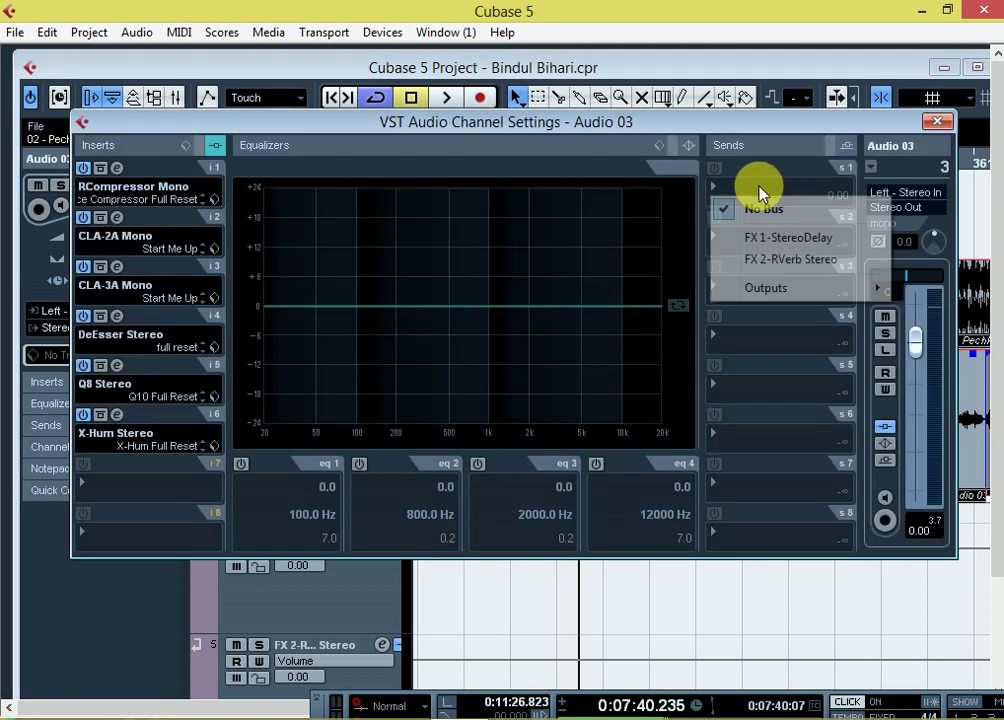
left_click(785, 238)
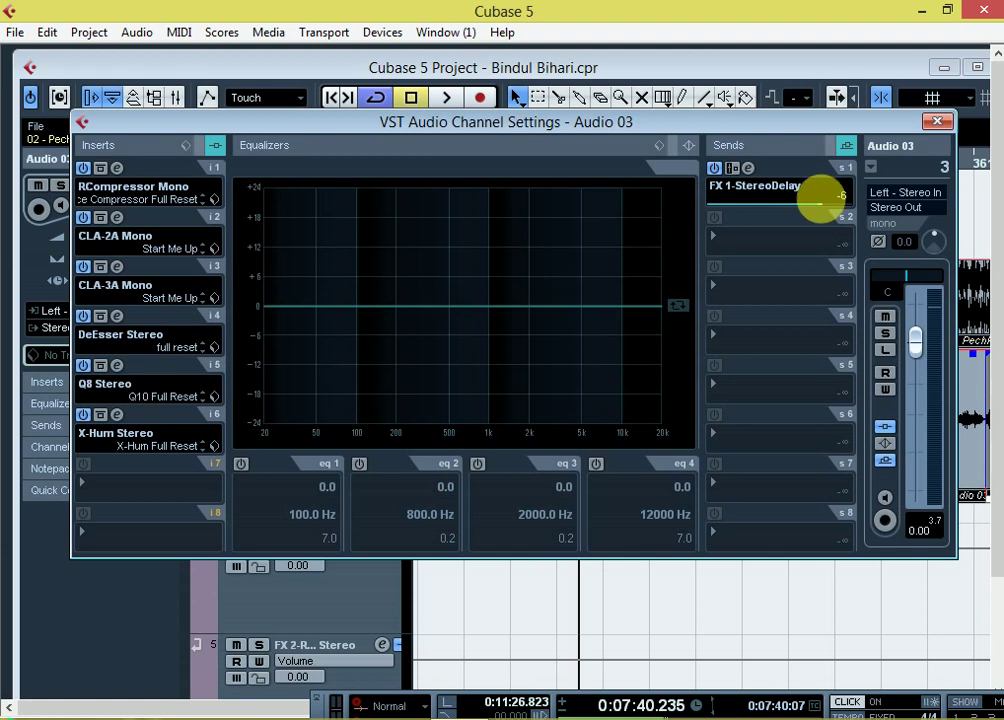
left_click_drag(826, 203, 820, 203)
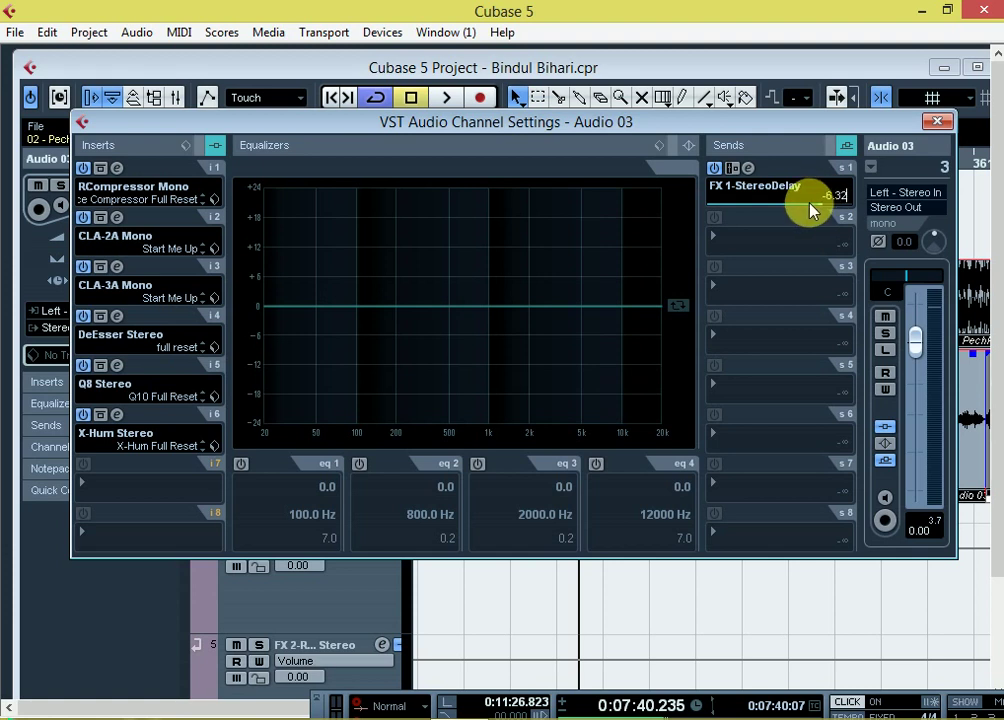
key("space")
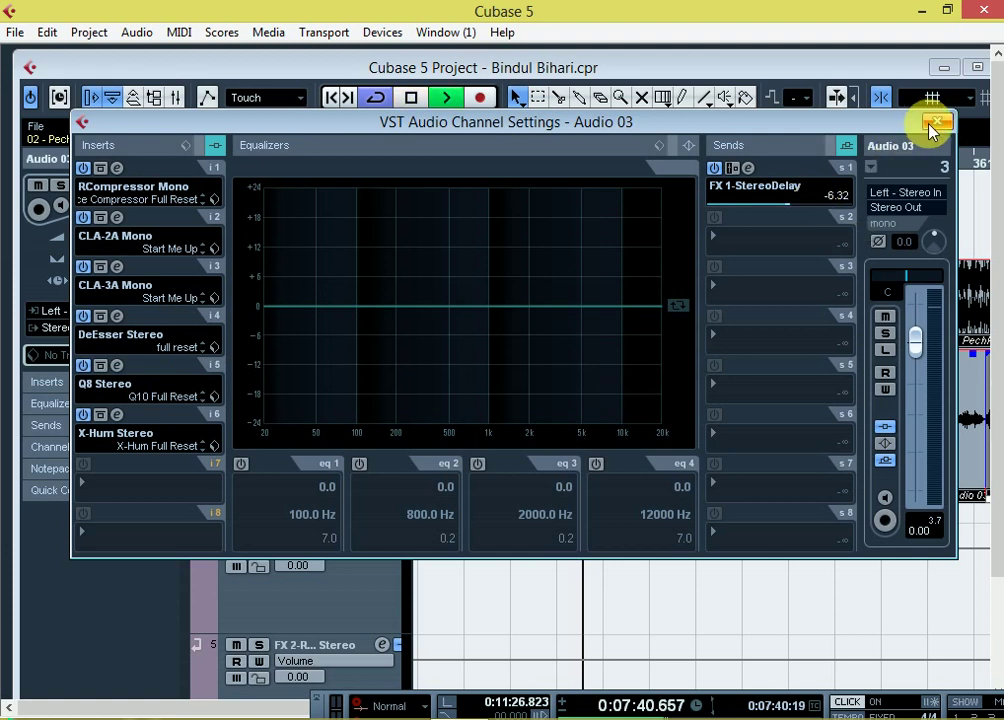
left_click(937, 122)
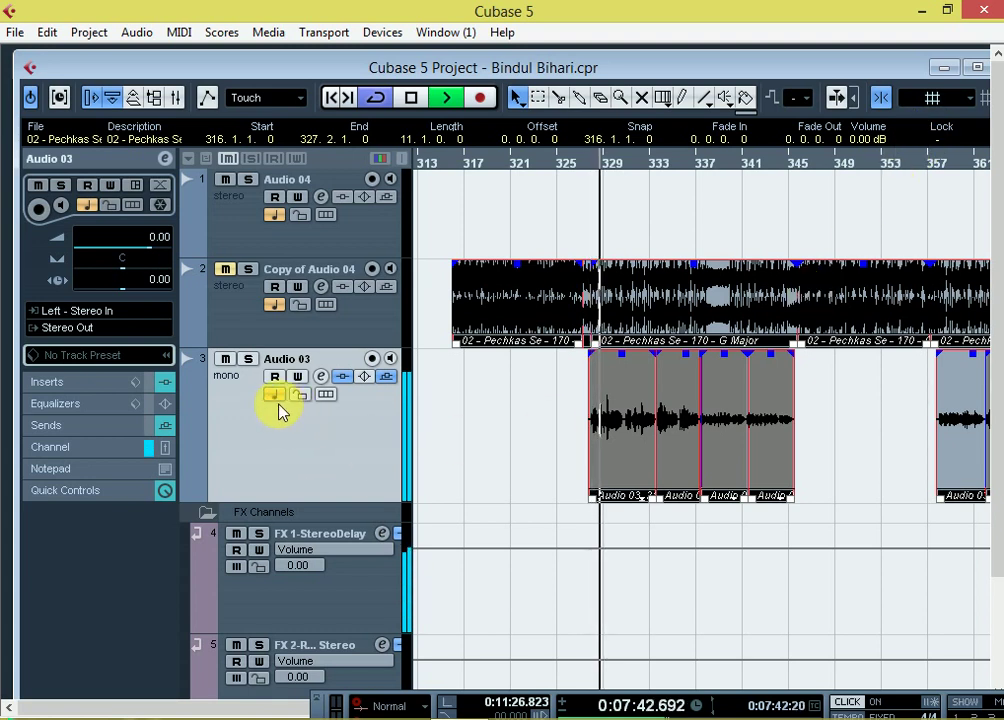
- Lower Audio 03's StereoDelay send level to -8.32 during playback
left_click(320, 377)
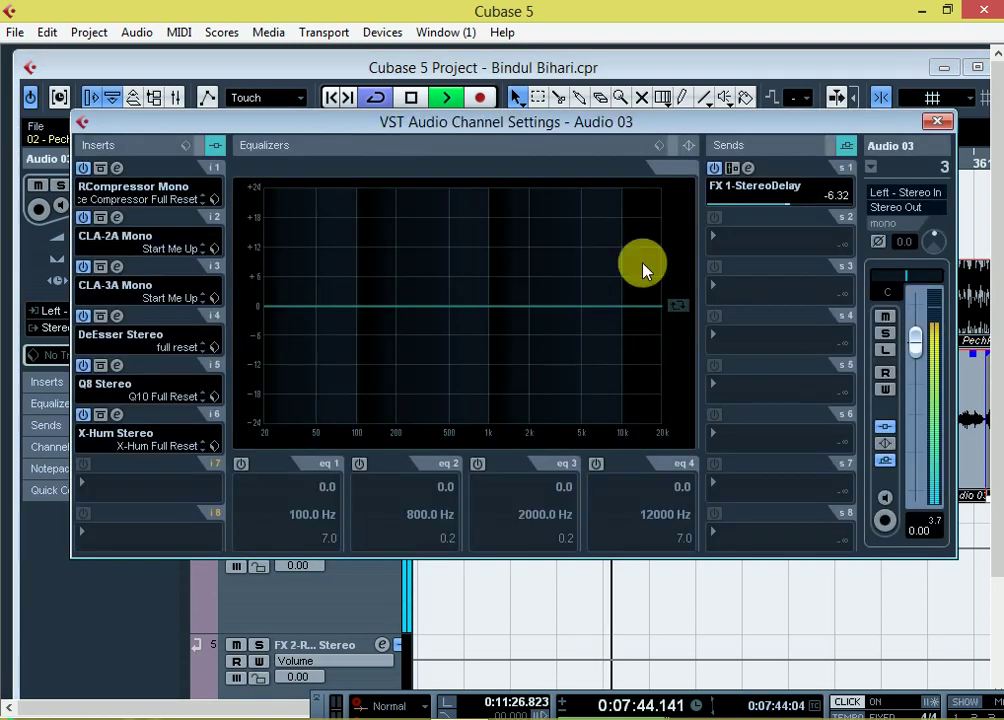
double_click(846, 198)
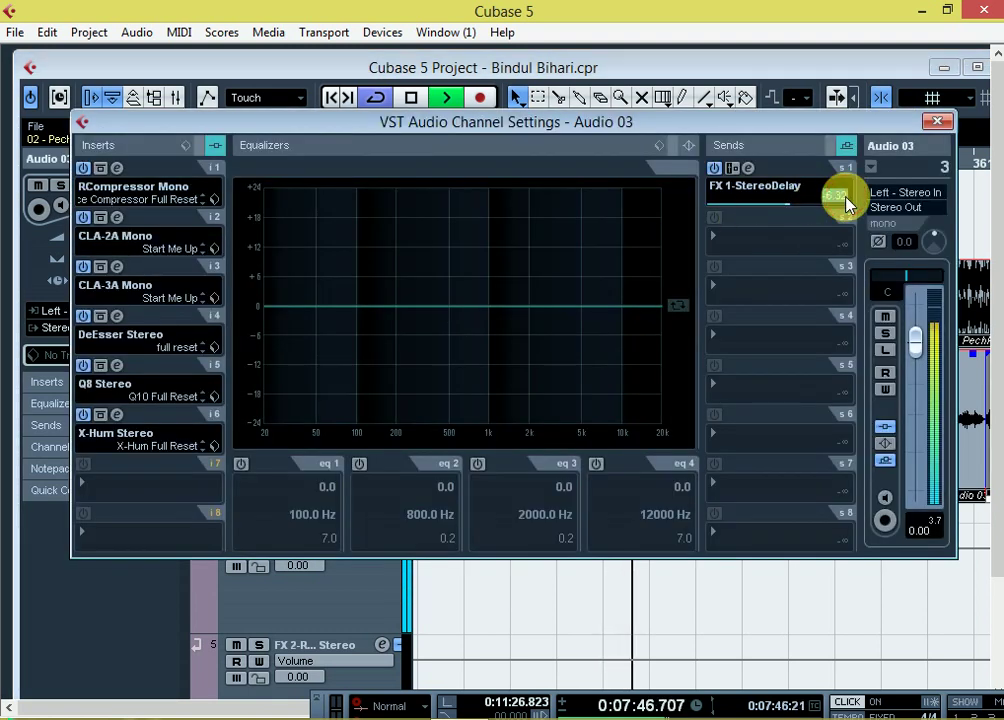
type("-")
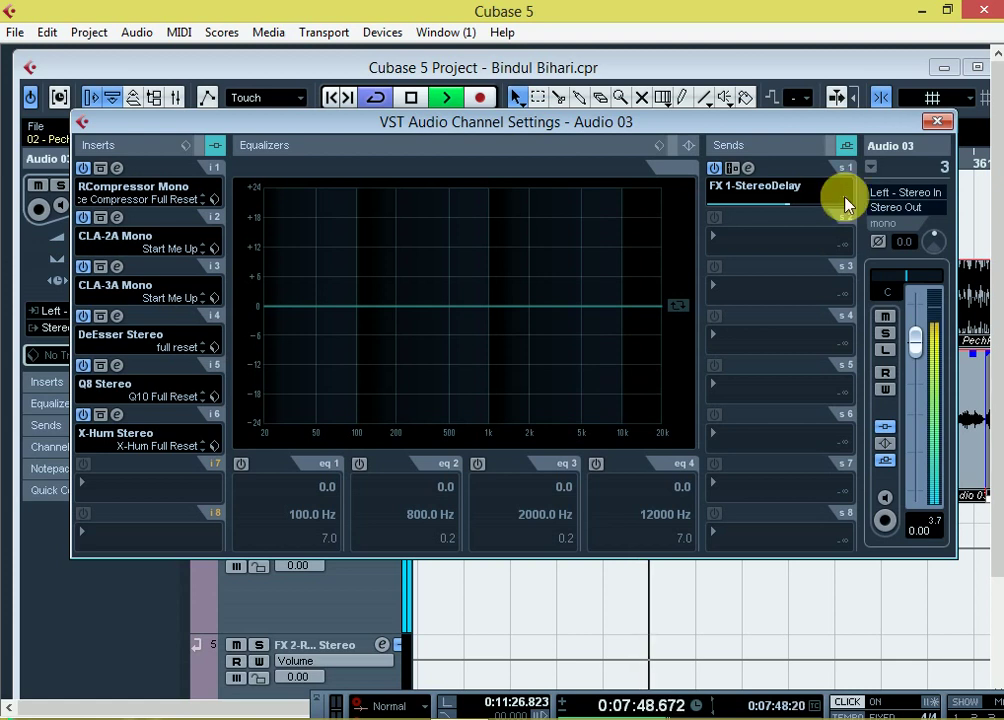
type("8.")
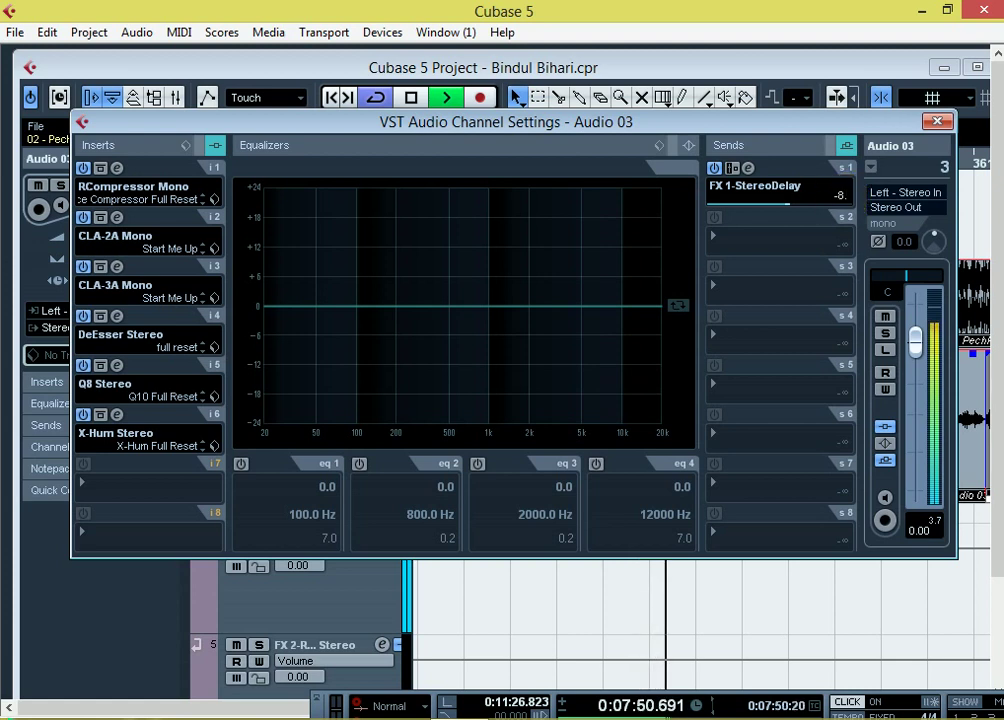
double_click(822, 210)
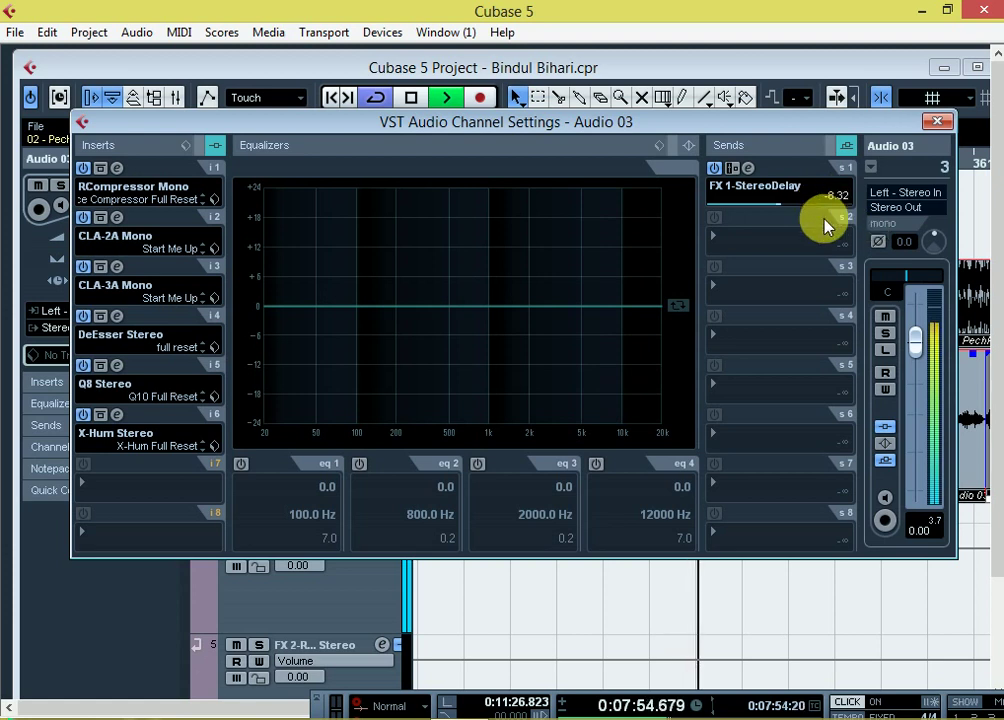
- Route Audio 03's second send to FX 2-RVerb Stereo, enable it and set its level to -21.32
left_click(752, 244)
left_click(775, 308)
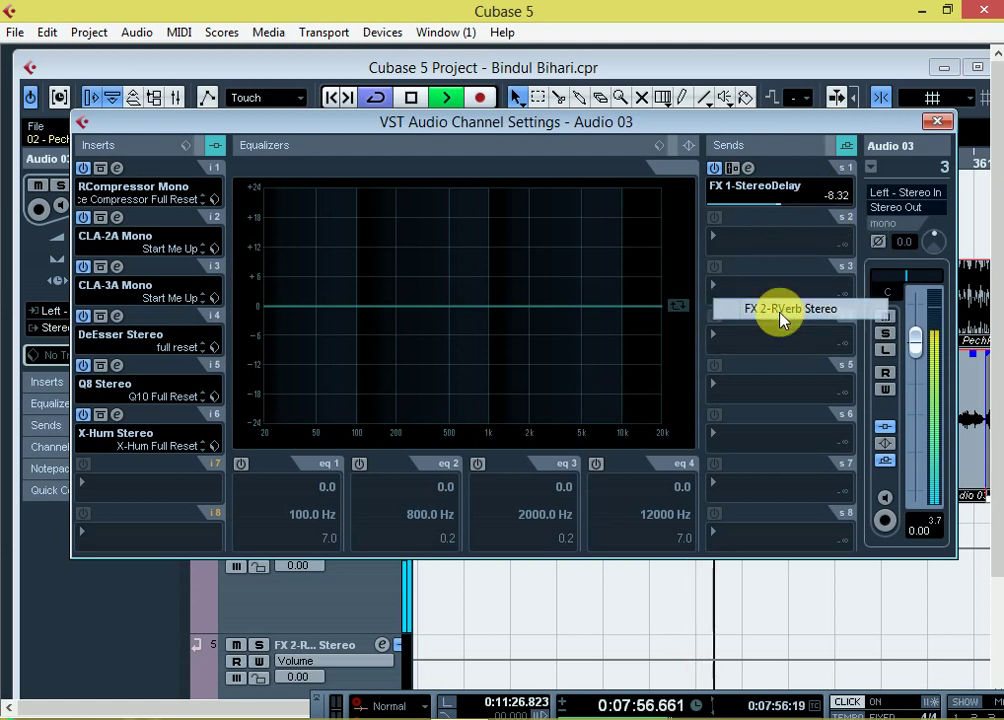
left_click(716, 217)
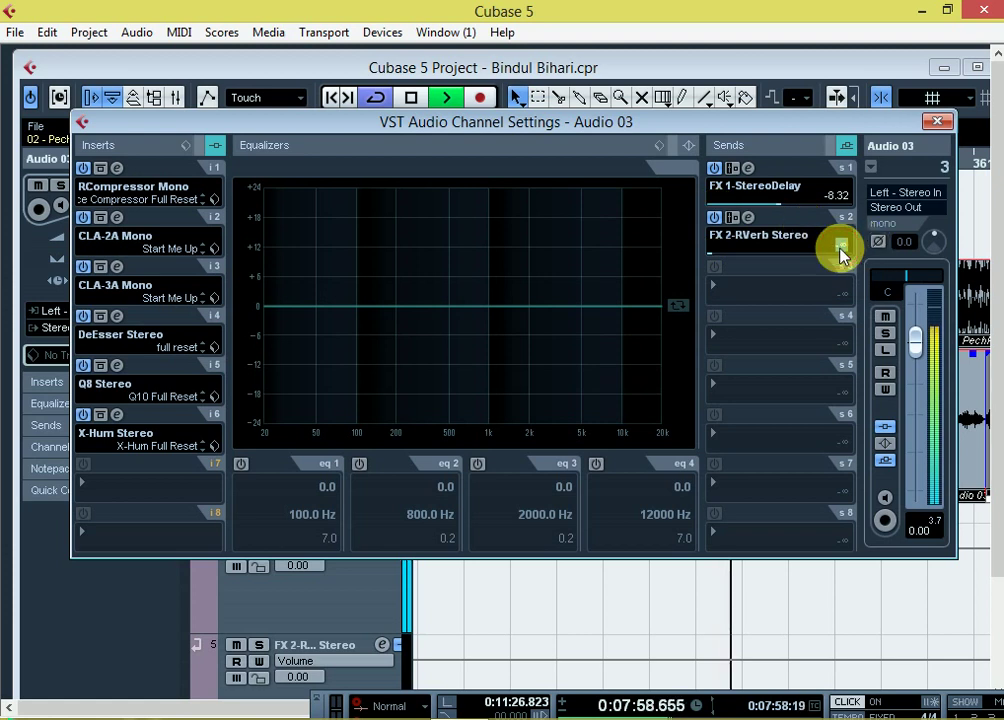
left_click(840, 250)
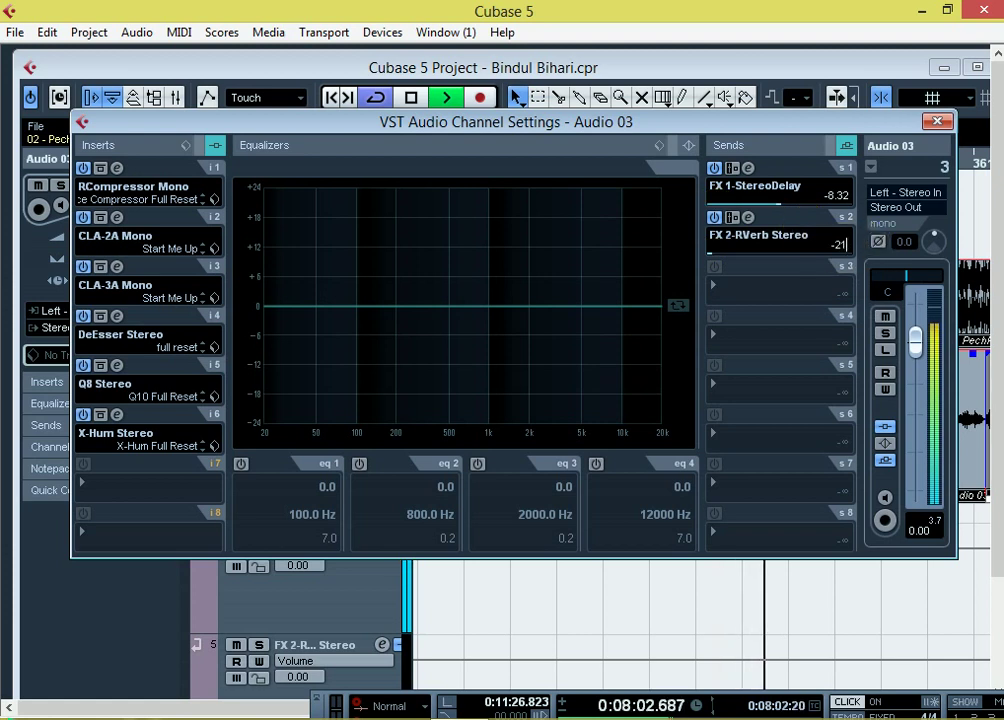
key("Return")
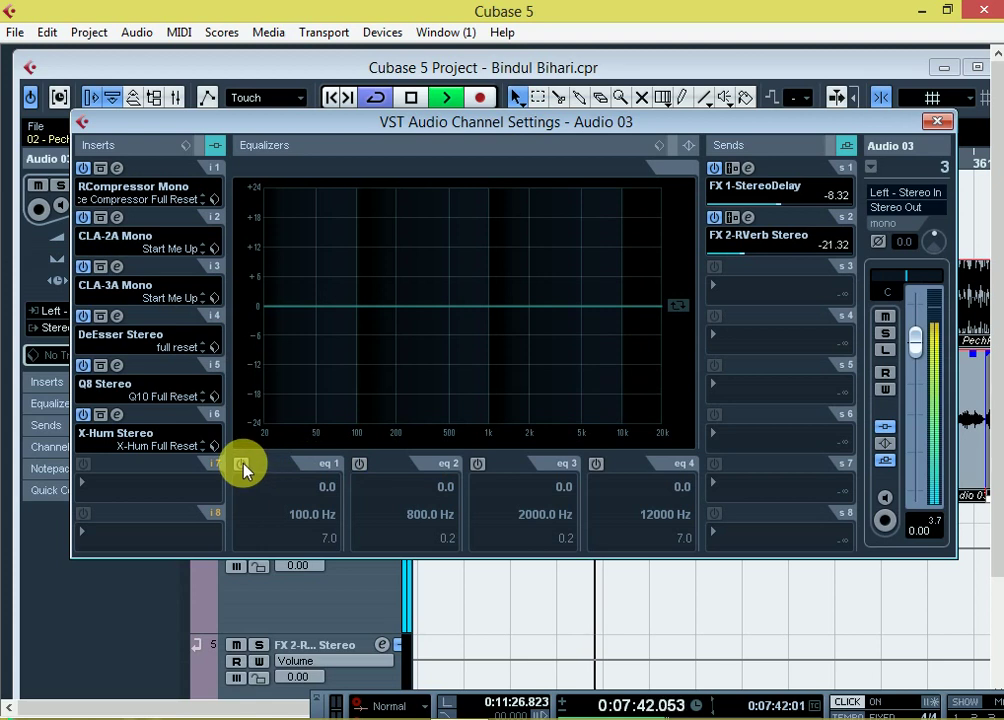
- Enable all four equalizer bands in Audio 03's channel settings
left_click(241, 464)
left_click(360, 464)
left_click(479, 464)
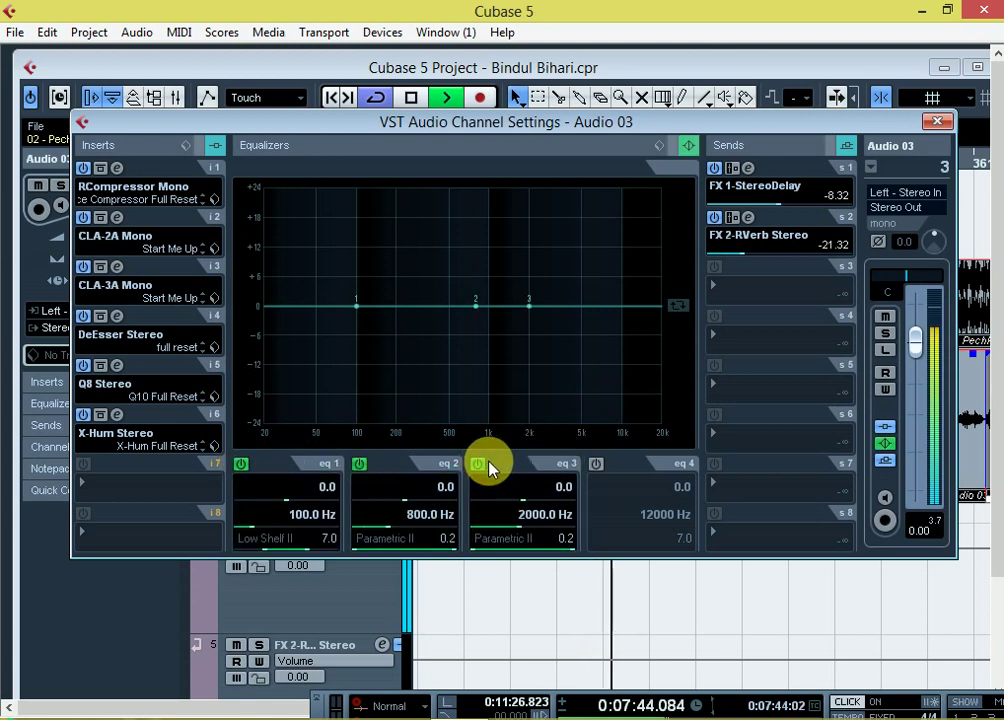
left_click(597, 464)
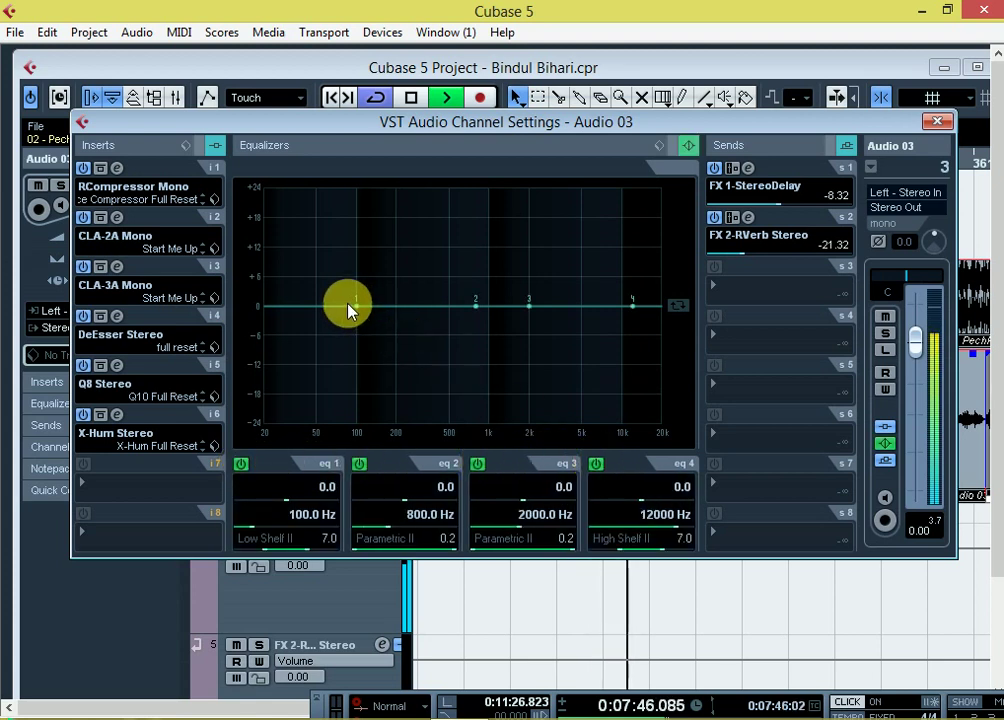
- Set EQ band 1 to -24.0 at 48 Hz, band 2 to 4.6 at 5006 Hz and band 3 to 10.0 at 94 Hz
left_click_drag(354, 307, 315, 426)
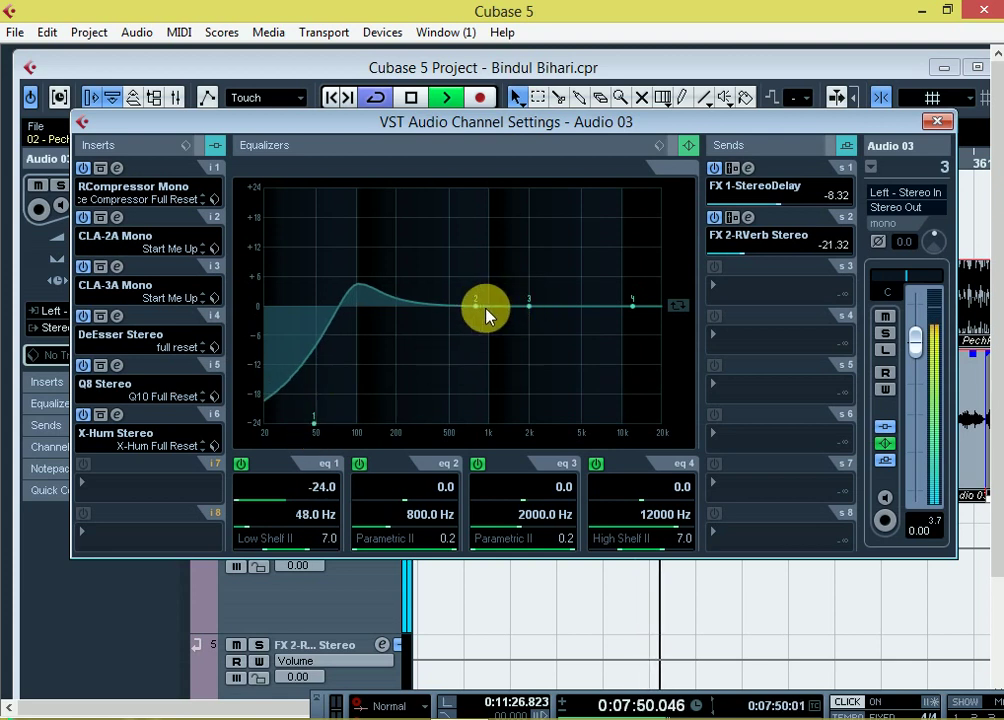
left_click_drag(474, 306, 354, 259)
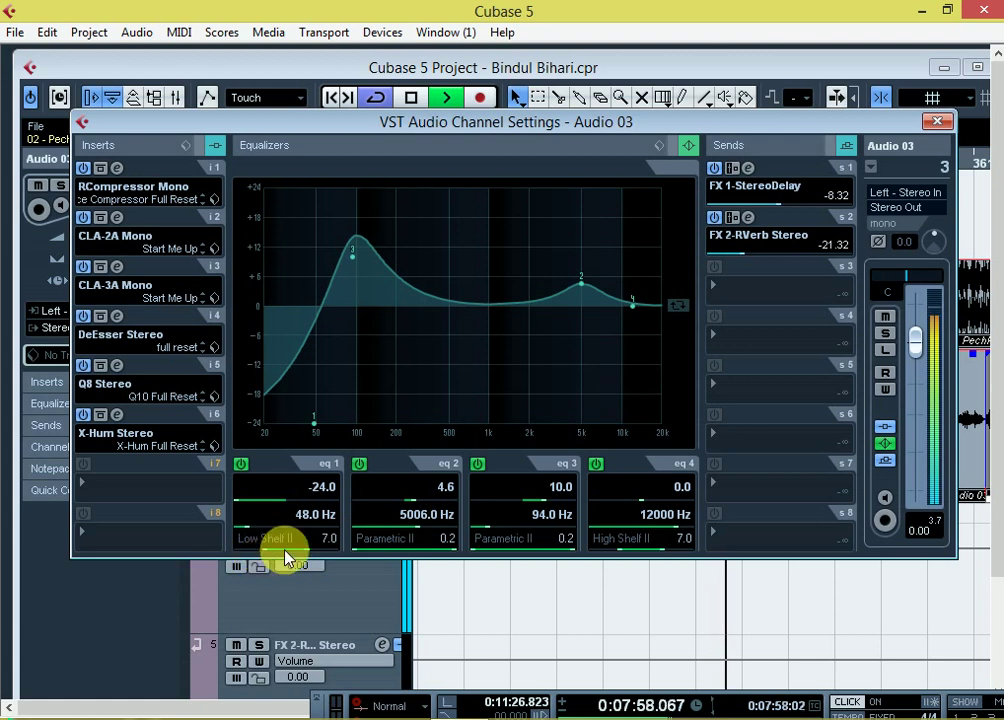
- Set the Q of the low shelf band 1 and the high shelf band 4 to 0.0
left_click_drag(287, 549, 359, 558)
left_click(638, 548)
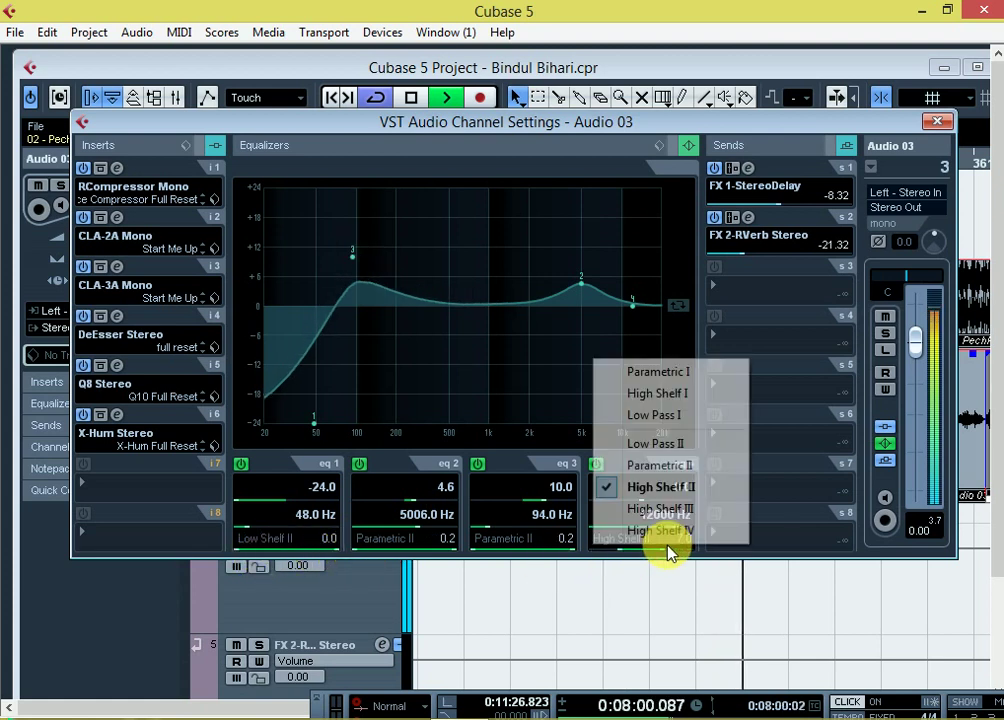
left_click(643, 552)
left_click_drag(643, 552, 708, 565)
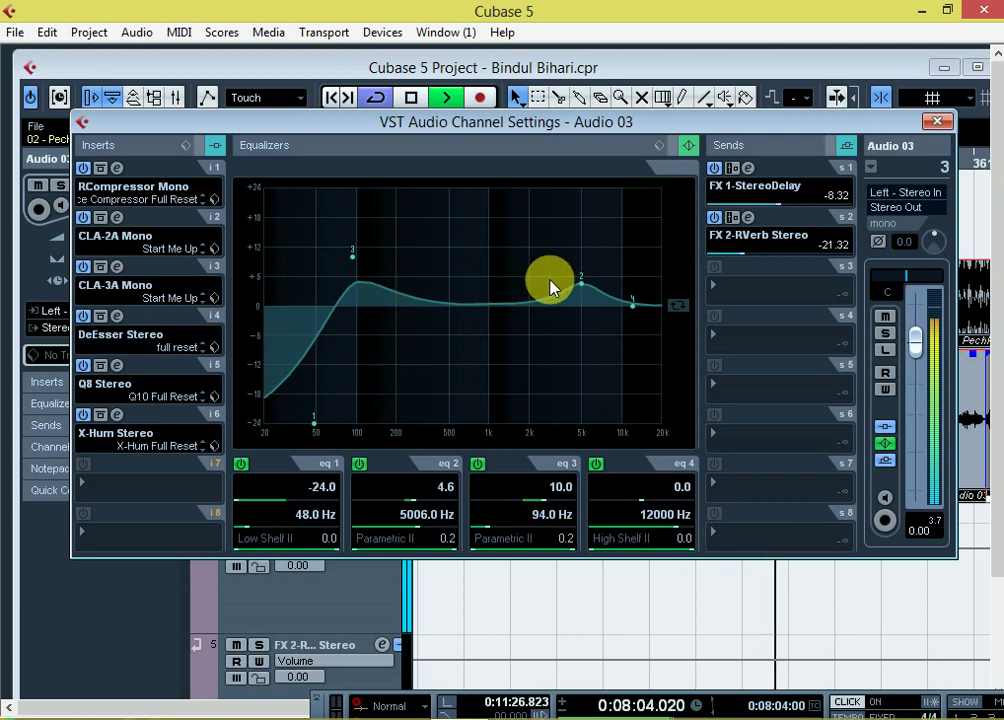
- Reshape the EQ curve with band 2 at 11.4 and 99 Hz, band 3 at 5.0 and 986 Hz, and band 4 at 5.0 and 14207 Hz
left_click_drag(581, 286, 491, 288)
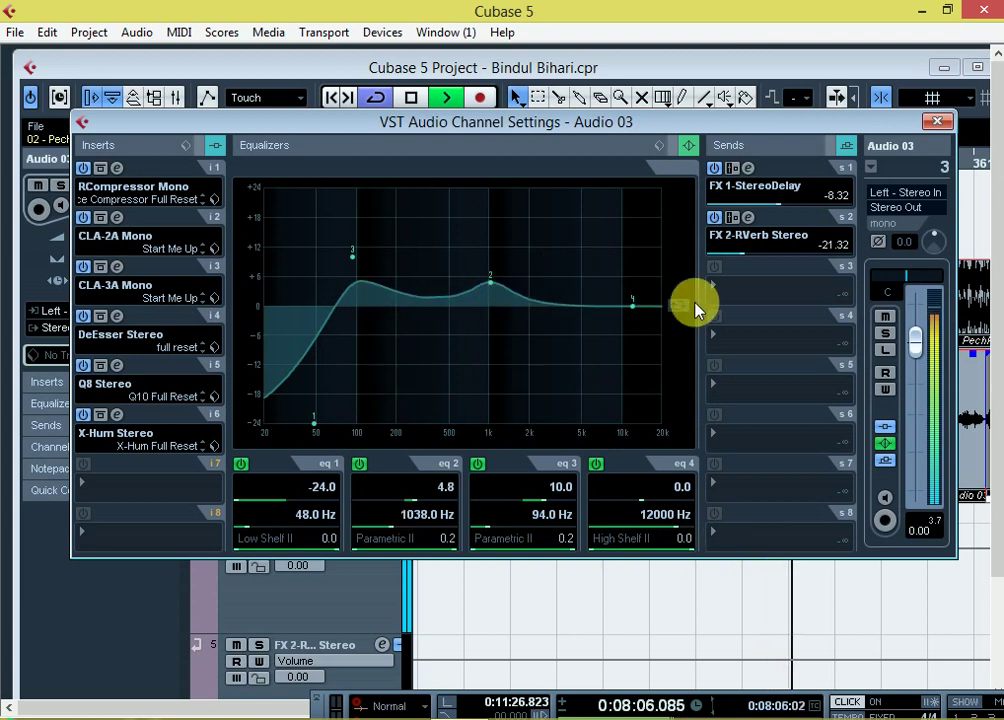
mouse_move(632, 306)
left_mouse_down()
mouse_move(625, 270)
mouse_move(630, 300)
mouse_move(618, 290)
left_mouse_up()
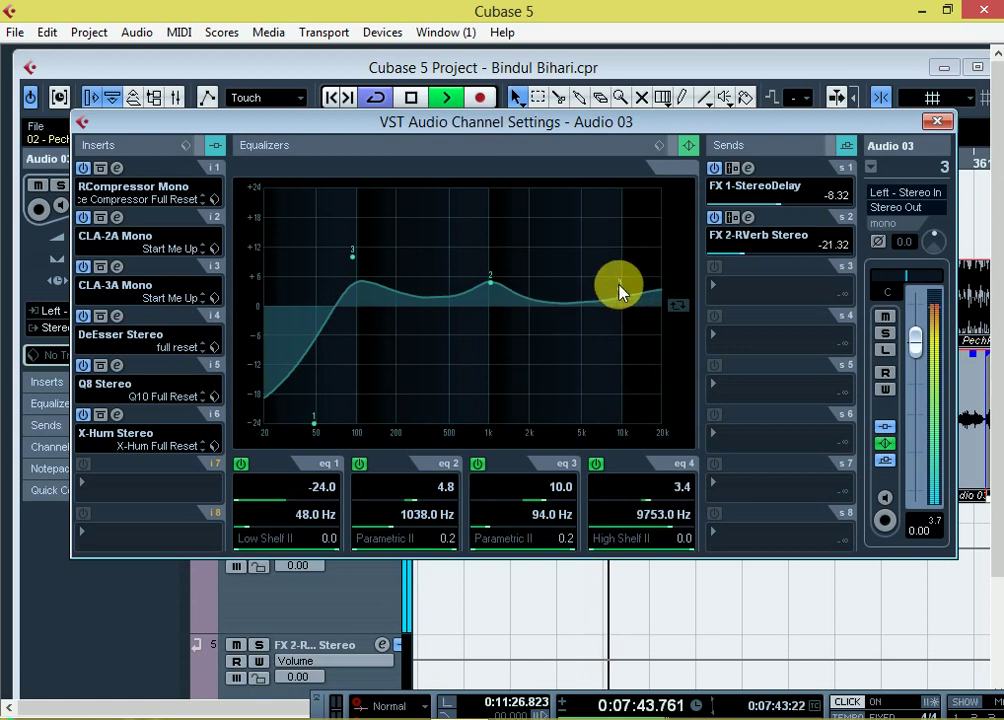
mouse_move(359, 262)
left_mouse_down()
mouse_move(540, 285)
mouse_move(365, 267)
mouse_move(350, 242)
mouse_move(359, 251)
left_mouse_up()
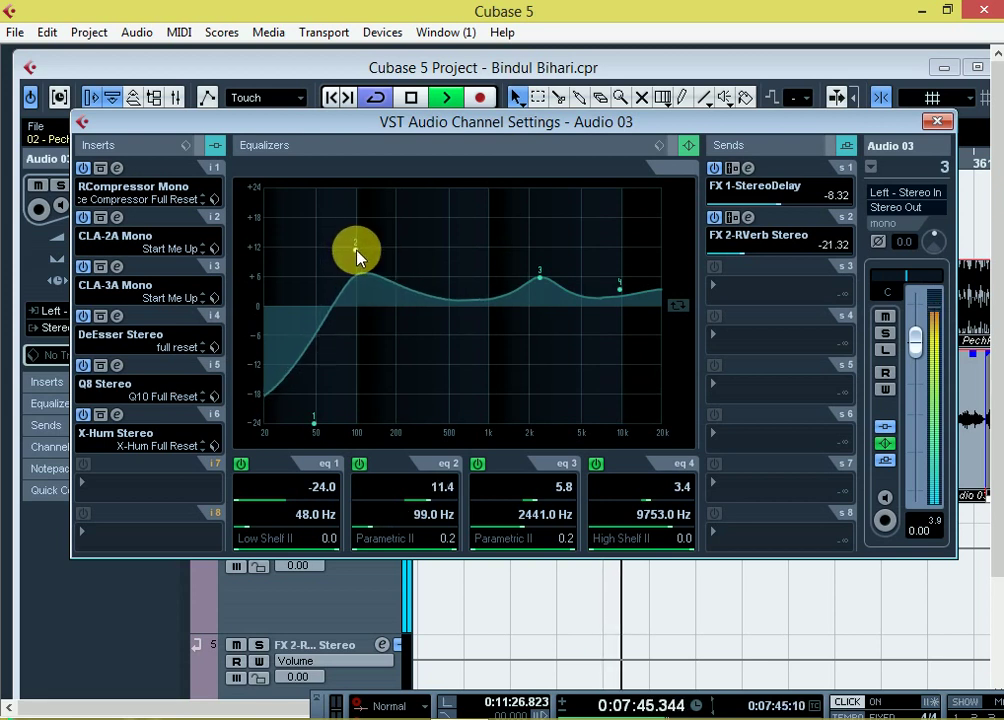
left_click_drag(540, 278, 489, 287)
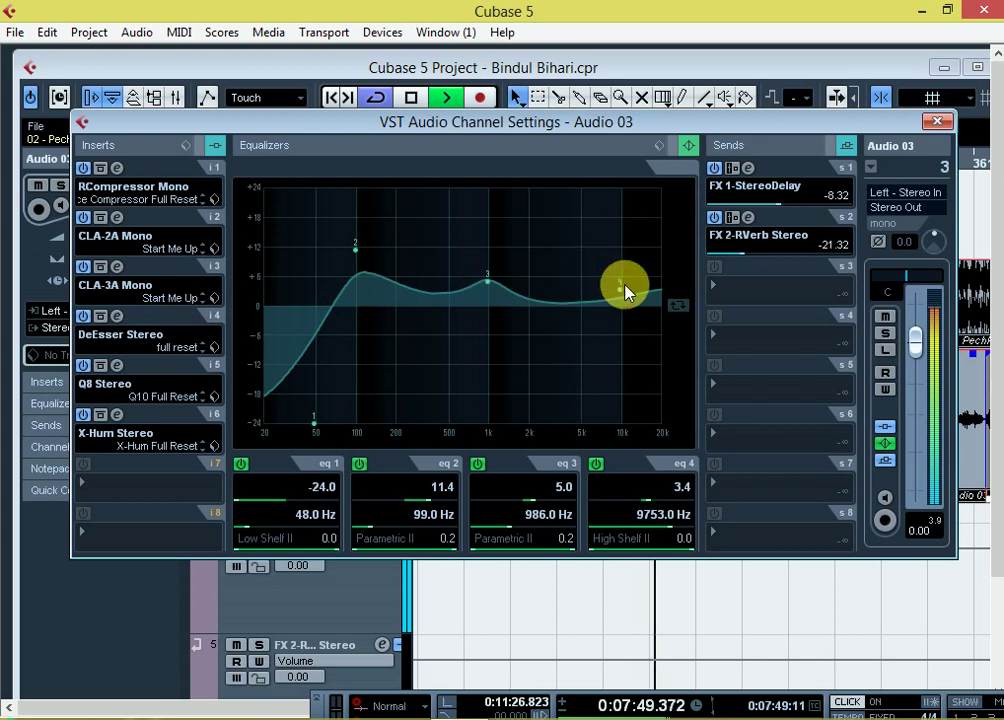
left_click_drag(625, 290, 627, 398)
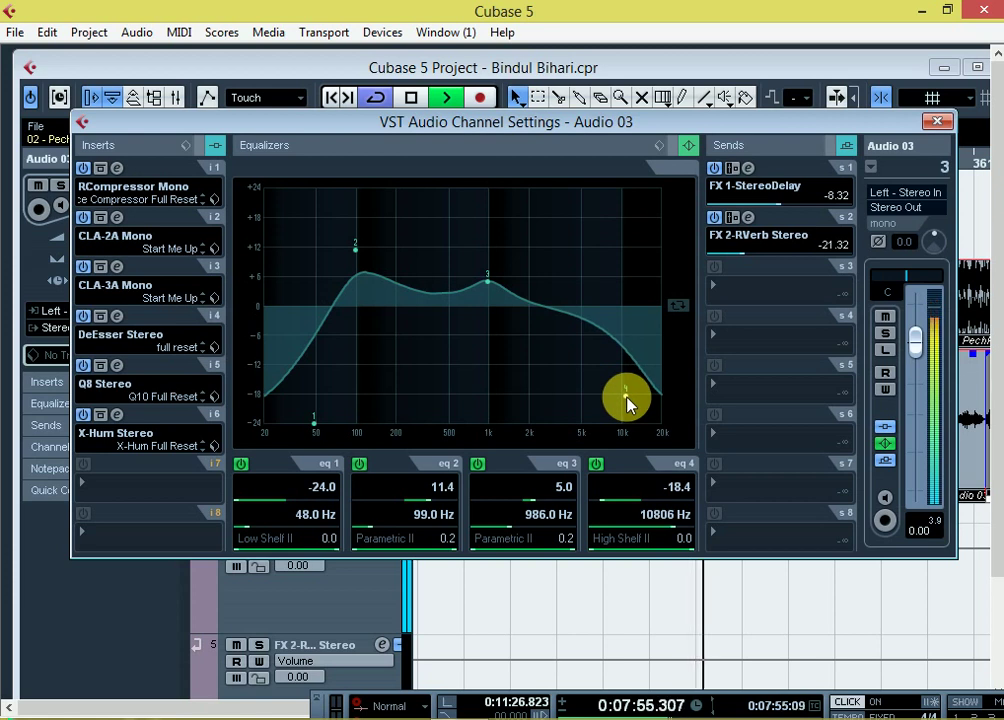
left_click_drag(628, 395, 643, 284)
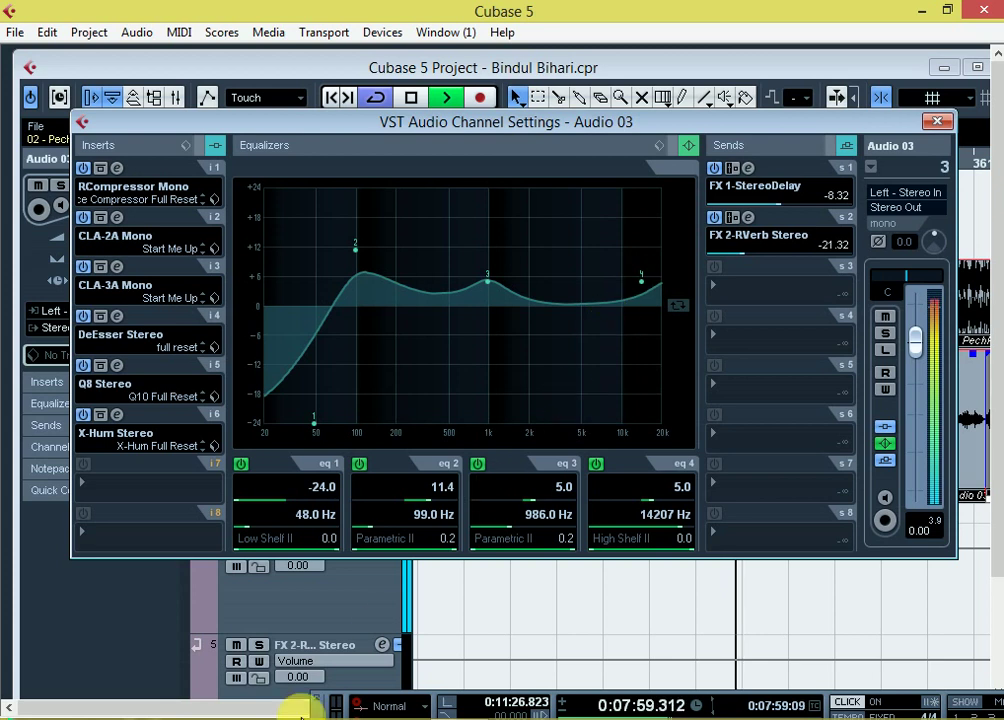
- Close Audio 03's channel settings, select the Copy of Audio 04 track and stop playback
left_click(937, 121)
left_click(242, 316)
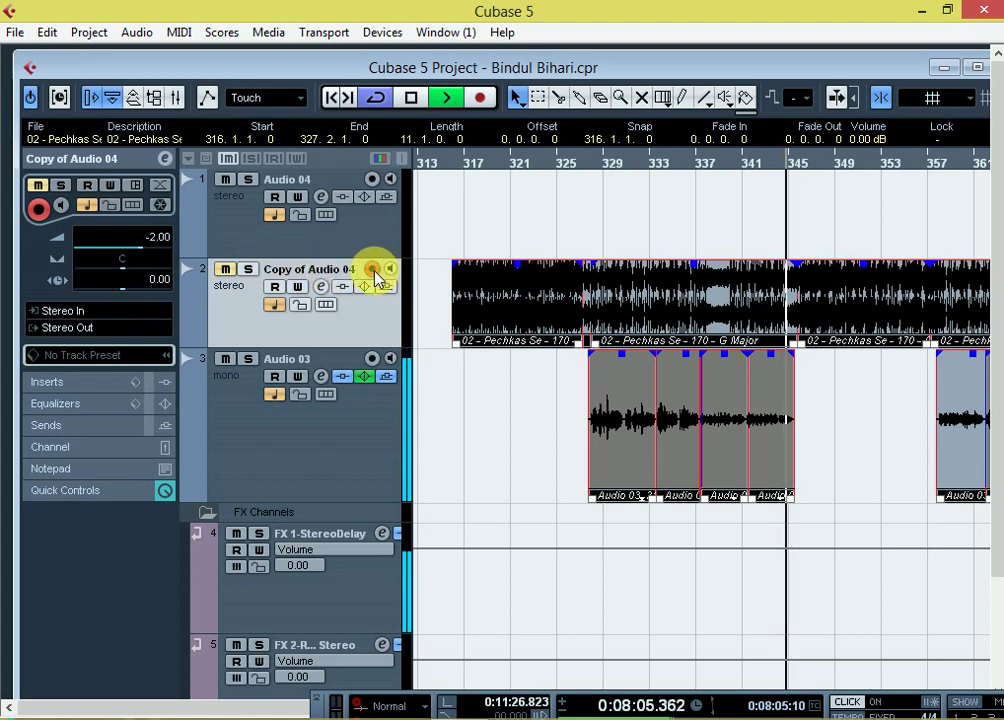
key("space")
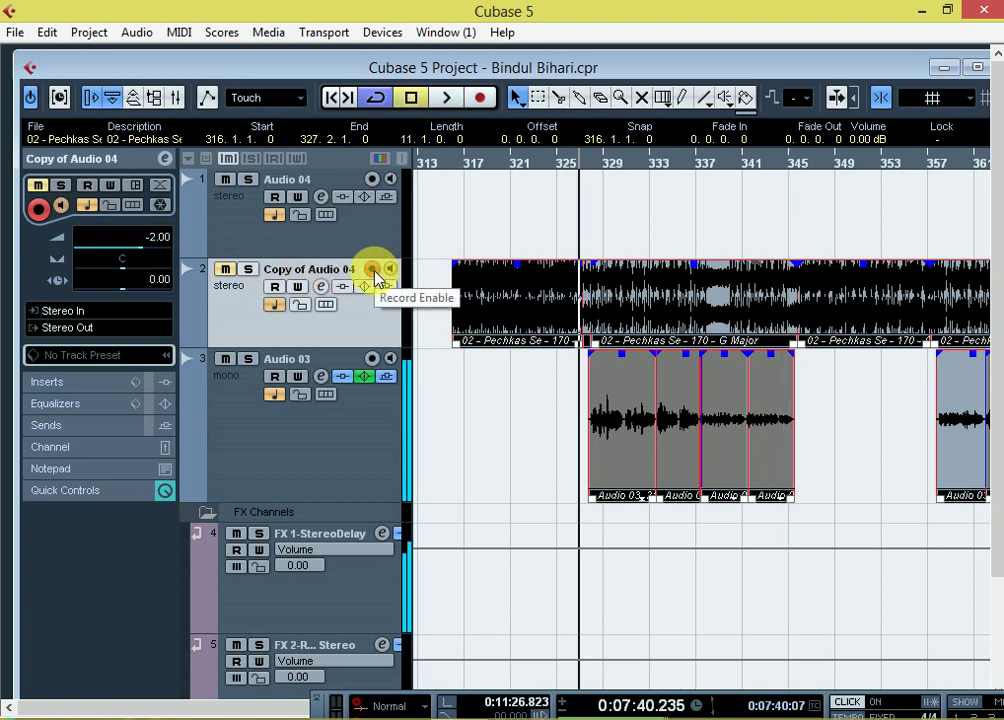
- Turn off all four equalizer bands in Audio 03's channel settings
left_click(324, 378)
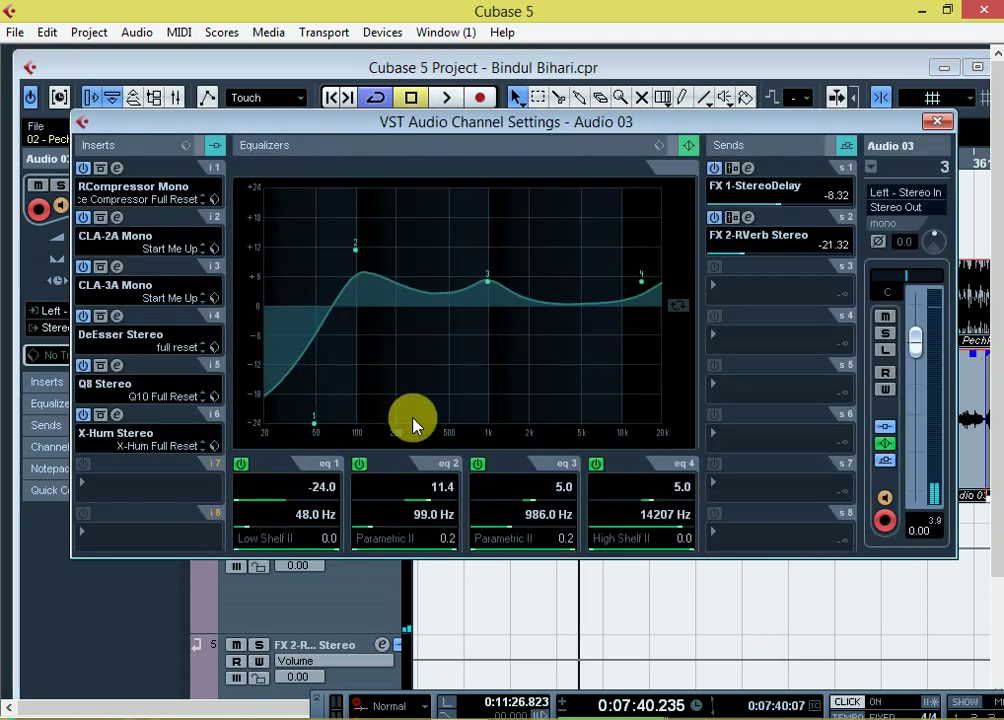
left_click(937, 121)
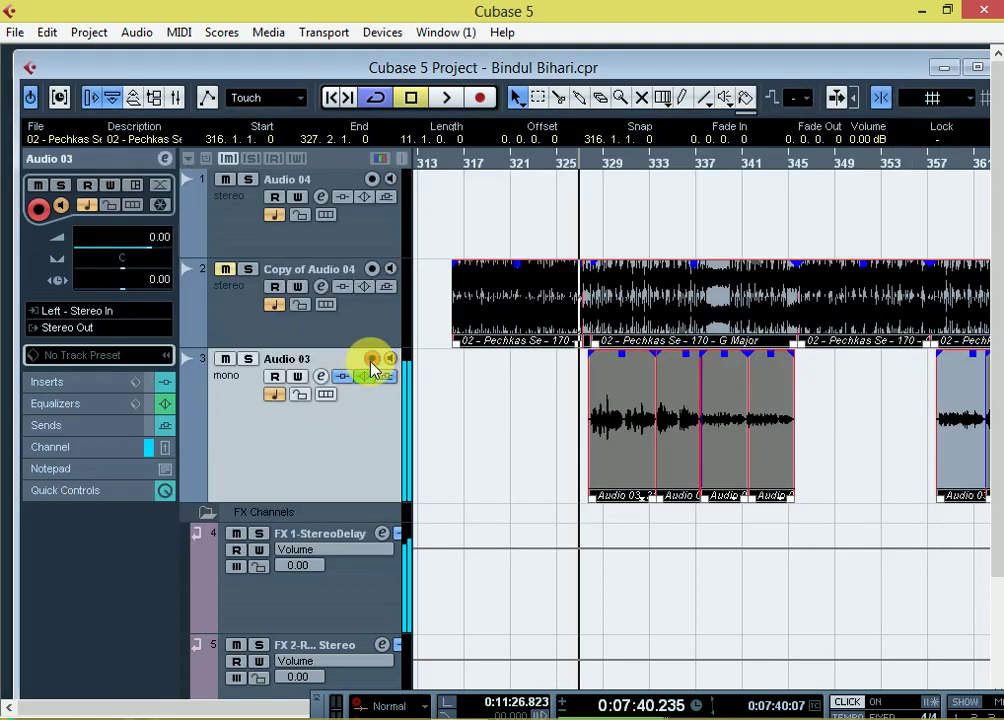
left_click(321, 377)
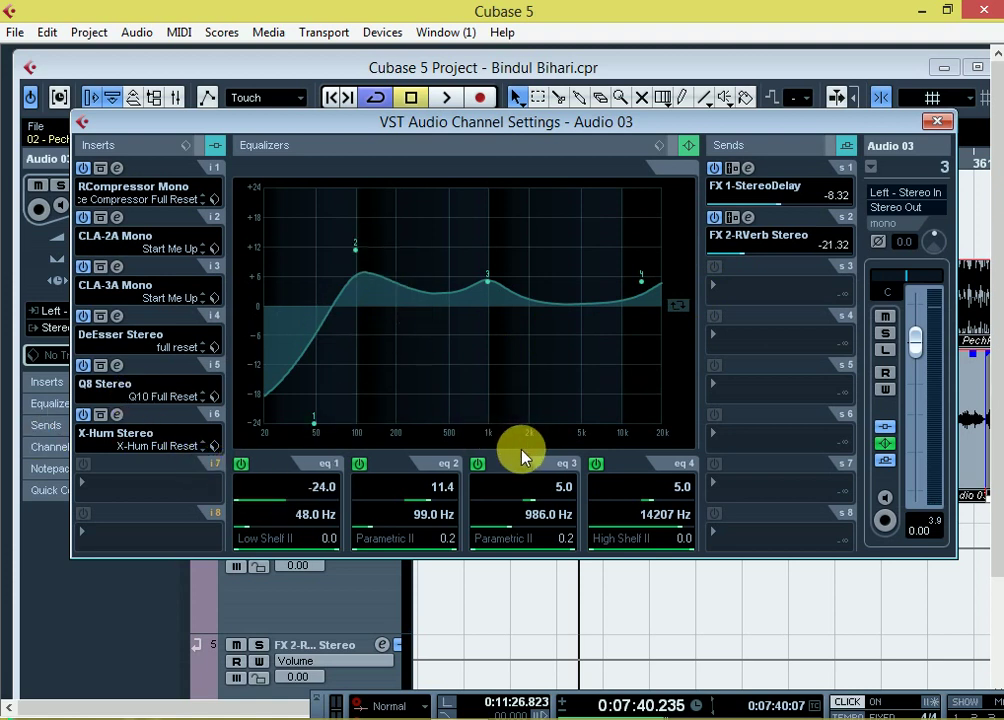
left_click(243, 468)
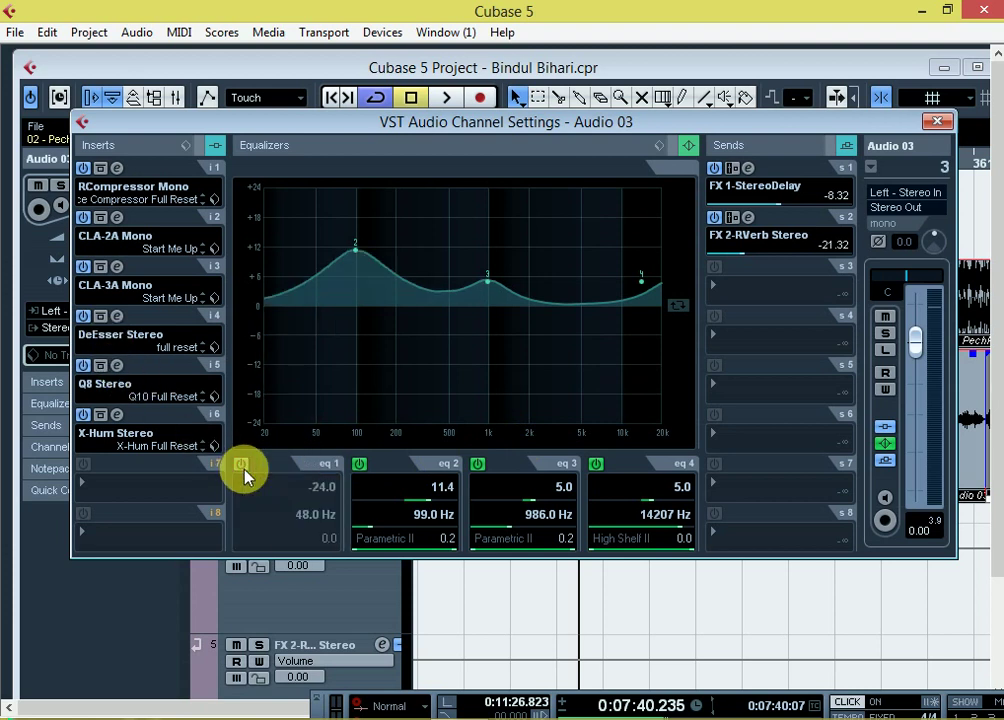
left_click(360, 463)
left_click(478, 465)
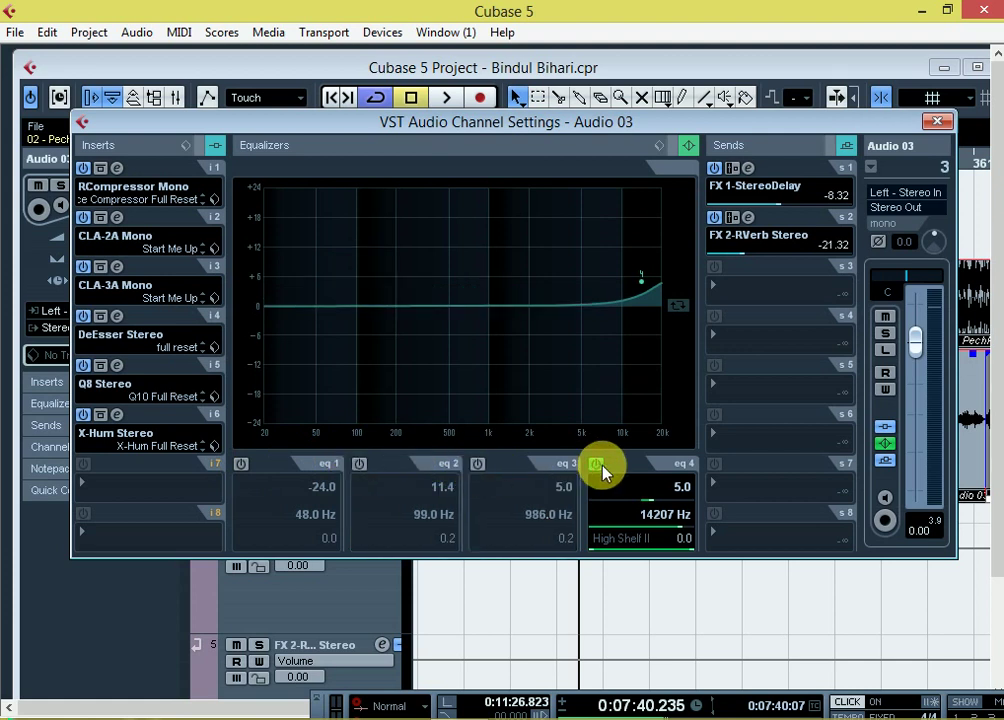
left_click(597, 466)
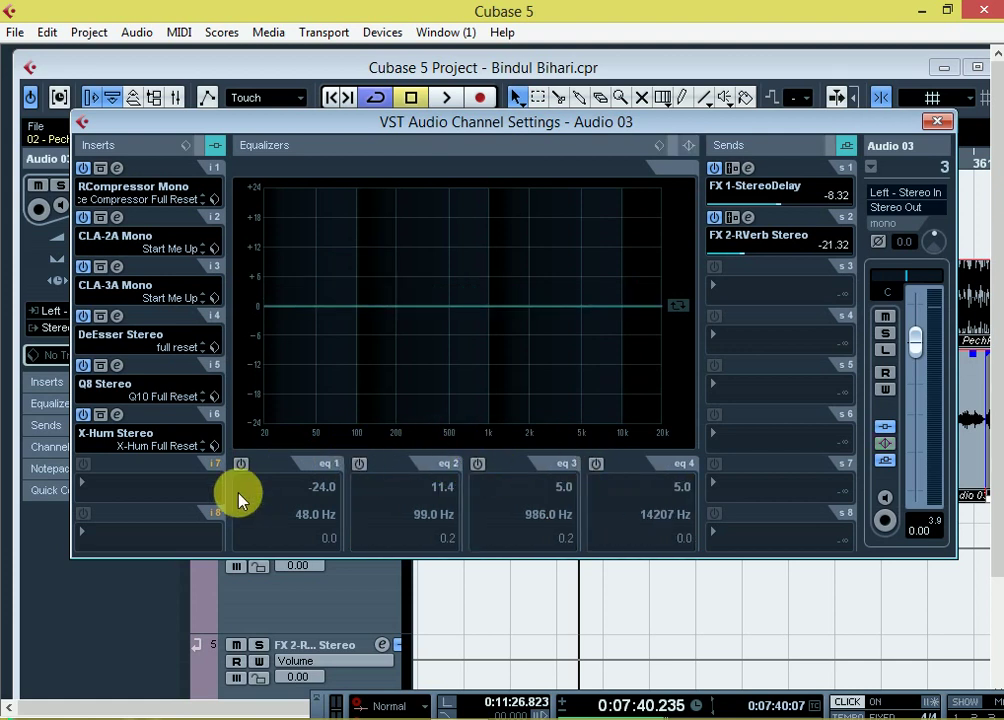
- Review the Q8 Stereo insert's equalizer curve on Audio 03, and close the plug-in and channel settings
left_click(117, 365)
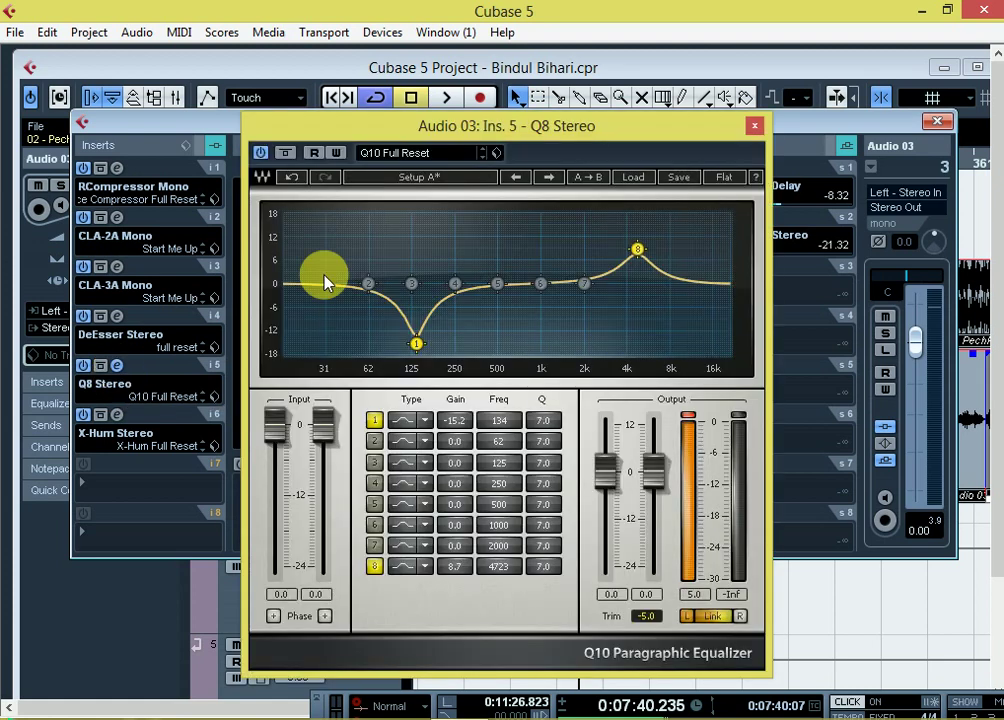
left_click(756, 128)
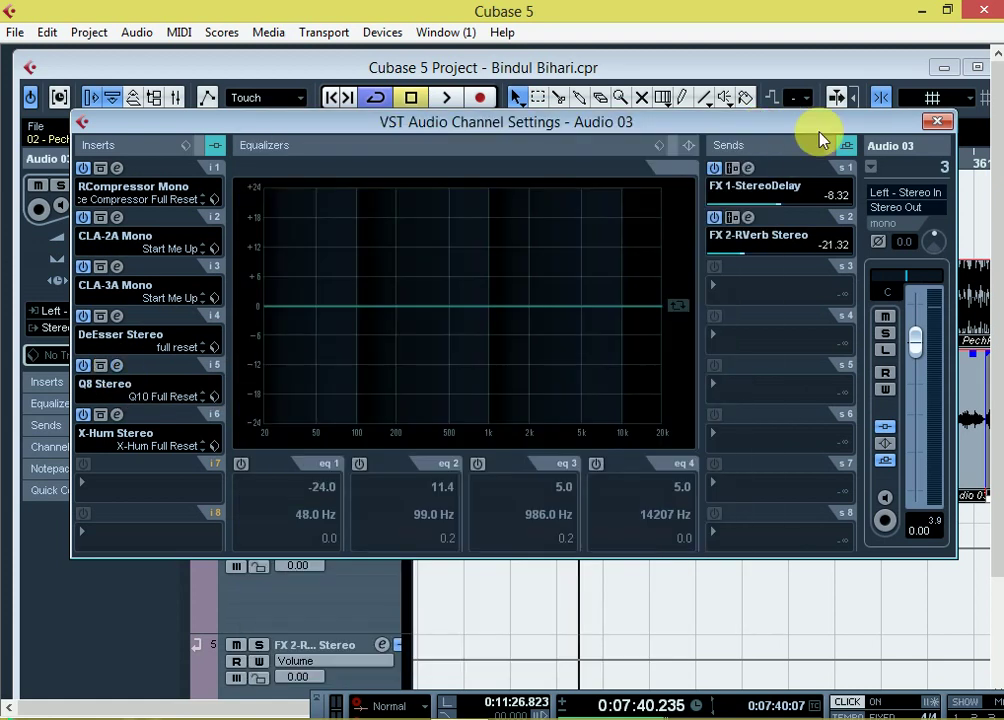
left_click(937, 119)
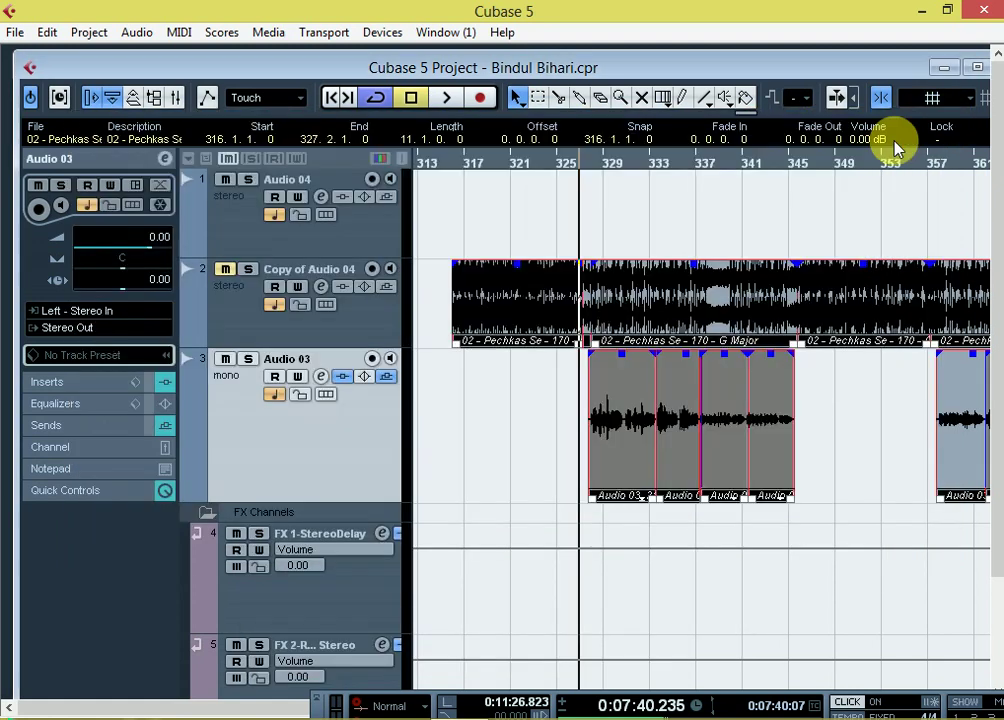
- Select and unmute the Copy of Audio 04 backing track and start playback
left_click(218, 291)
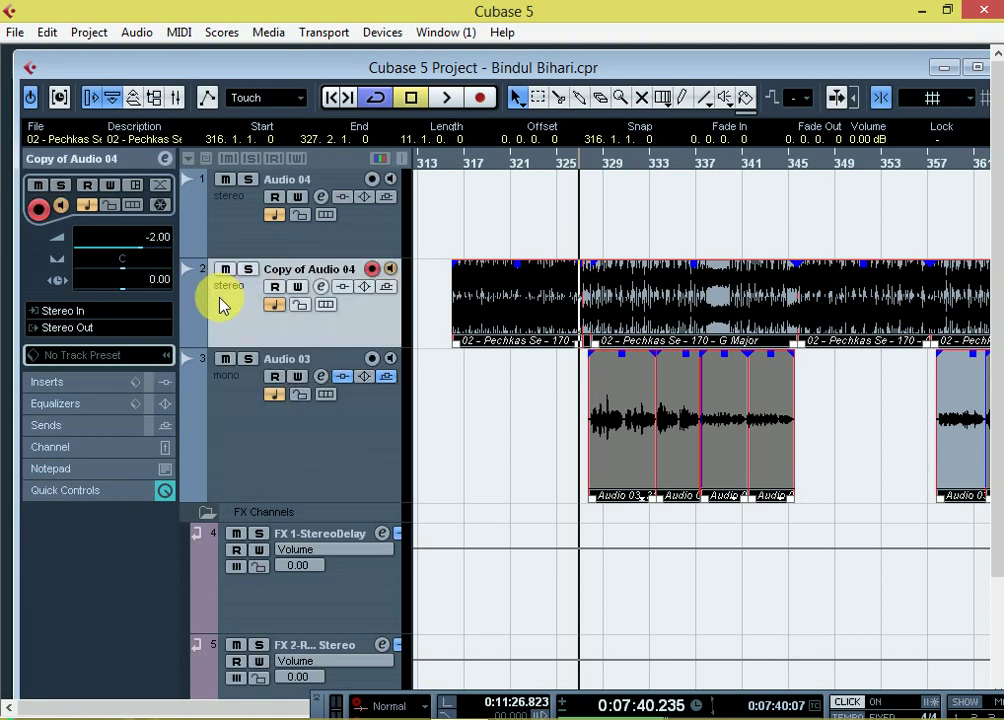
key("space")
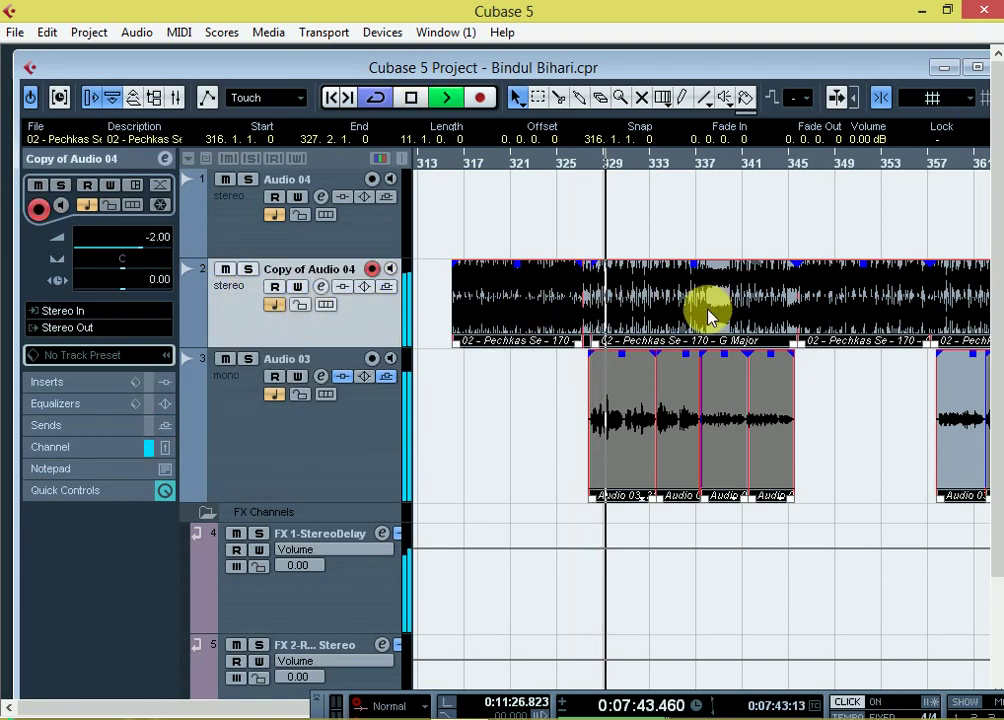
- Audition the processed Audio 03 vocal against the backing track through its section ending around bar 345
key("g")
key("g")
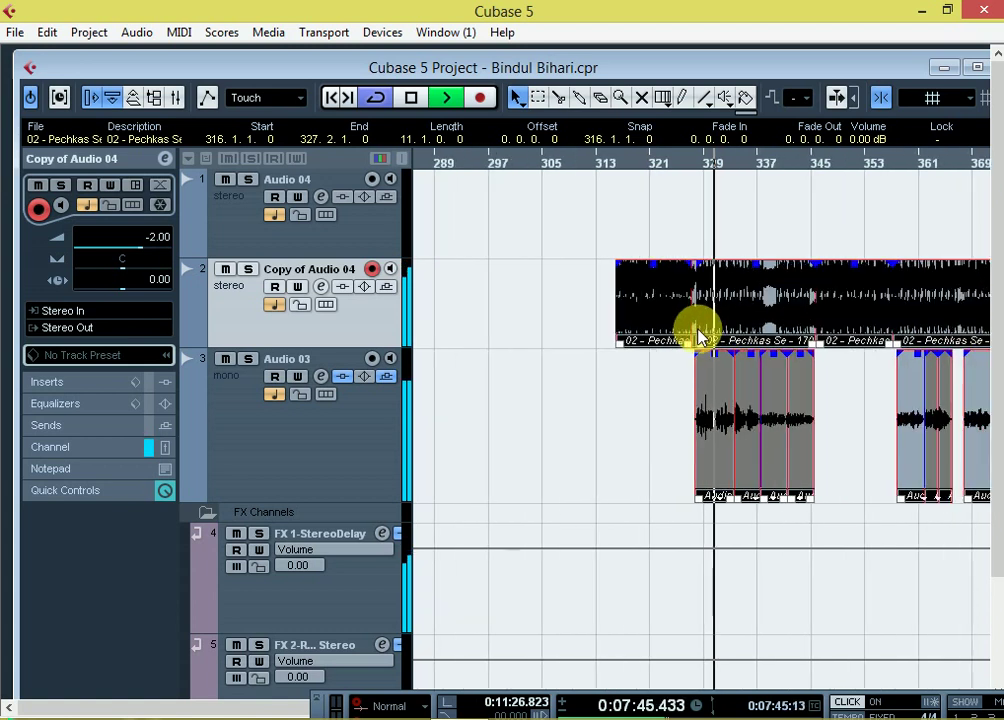
key("h")
key("h")
key("h")
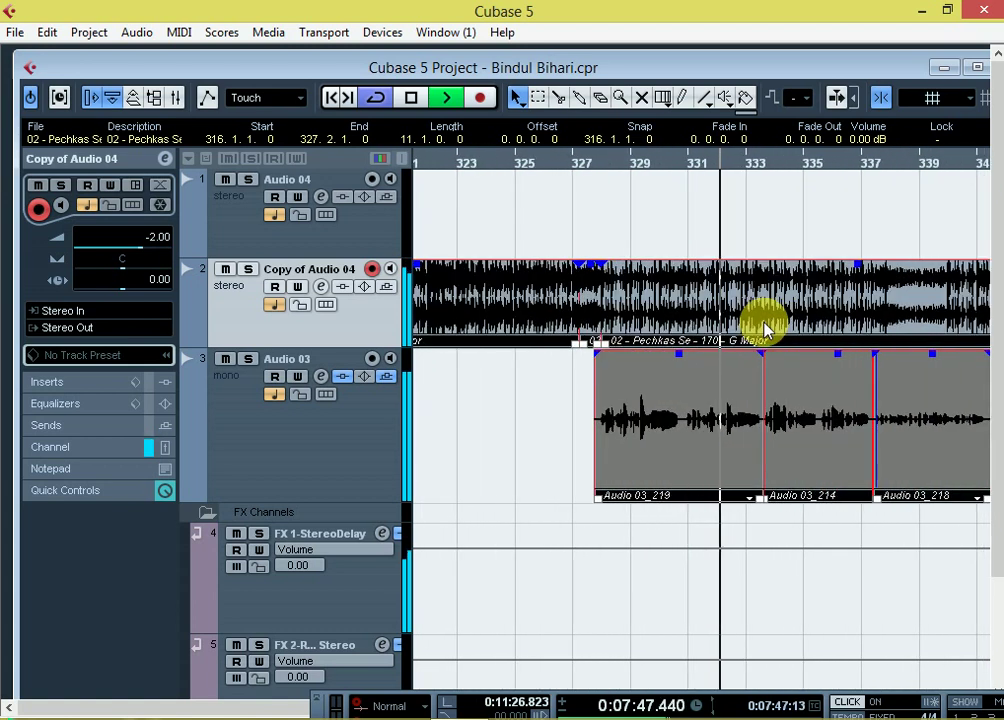
key("g")
key("h")
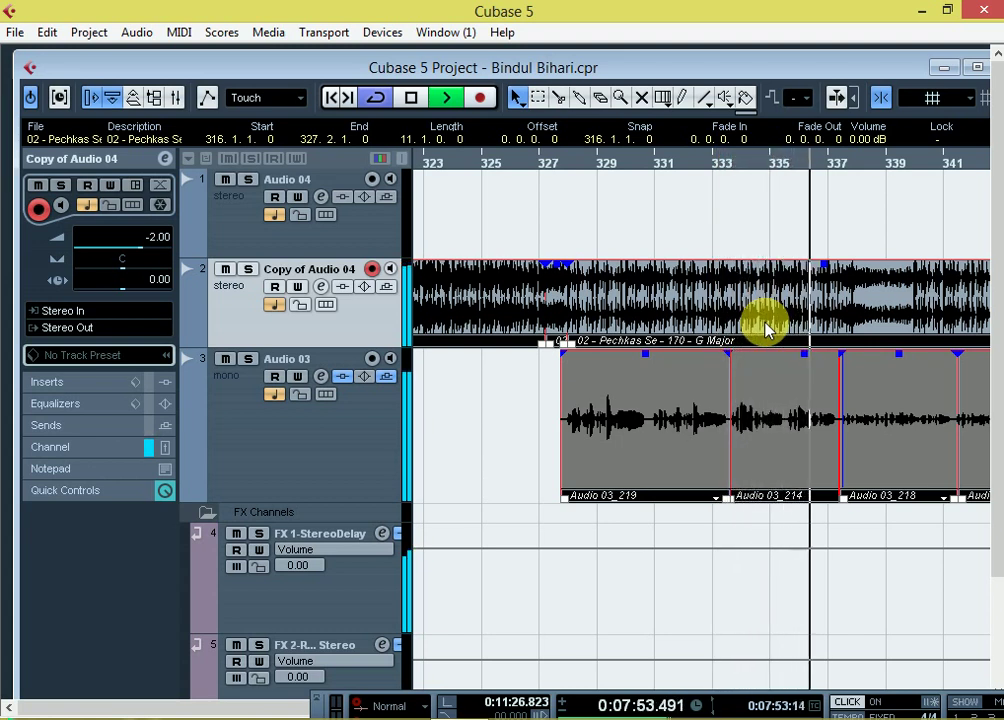
key("g")
key("h")
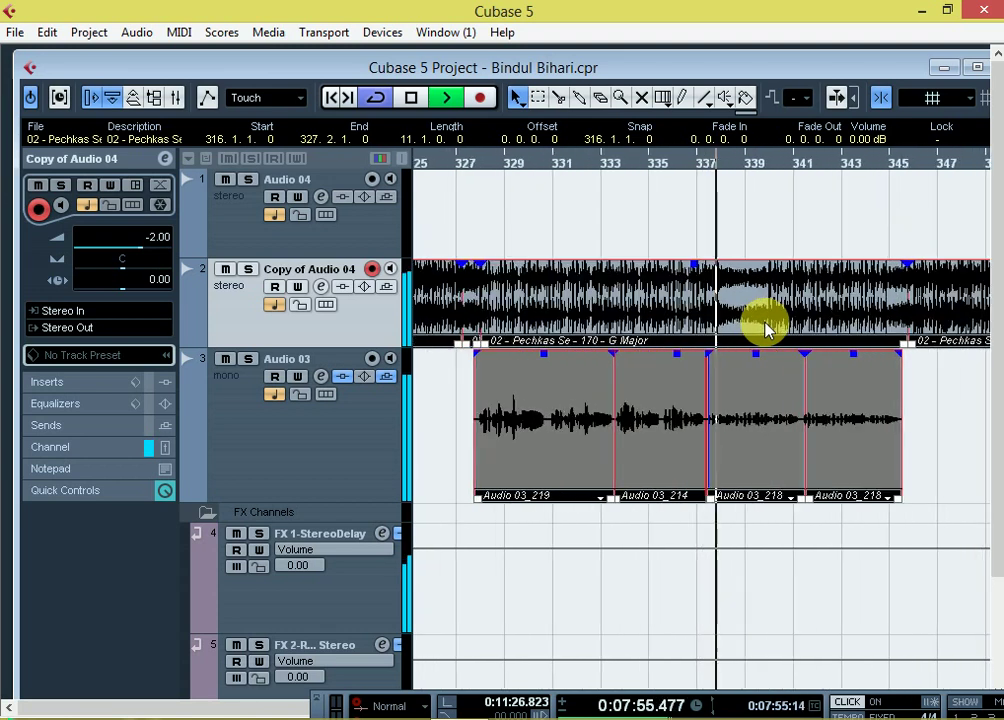
key("g")
key("h")
key("g")
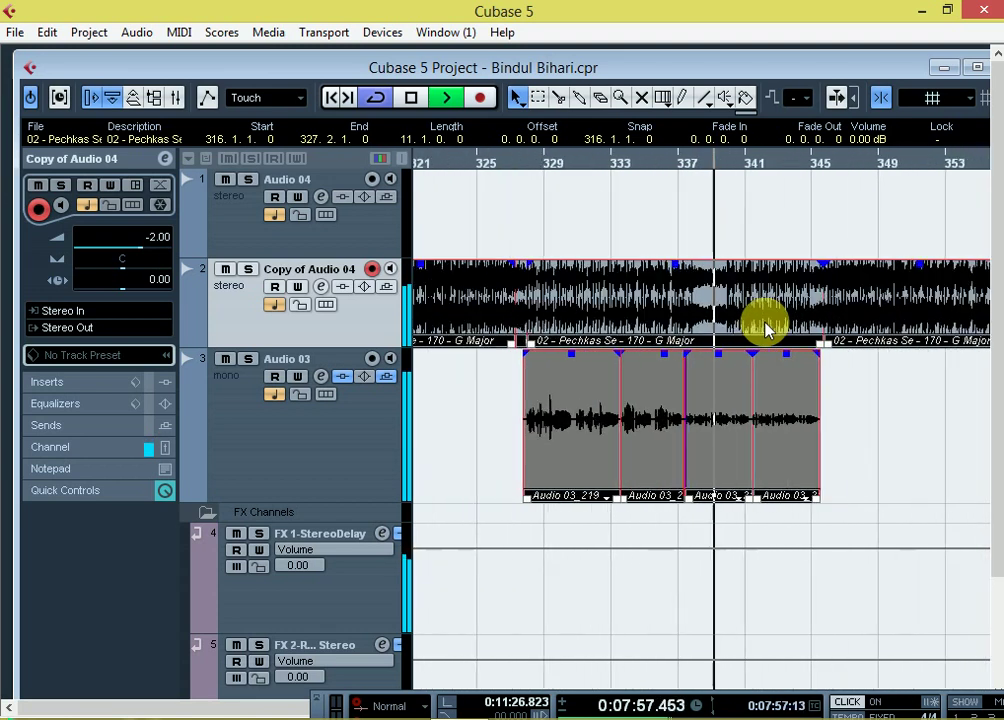
key("g")
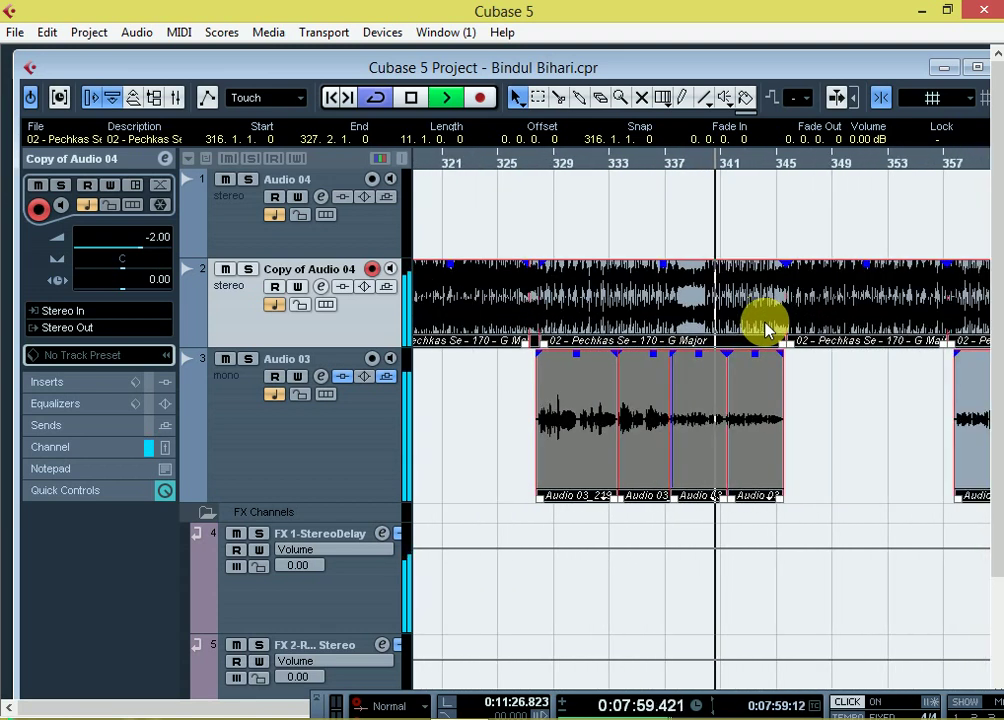
key("h")
key("g")
key("h")
key("h")
key("g")
key("g")
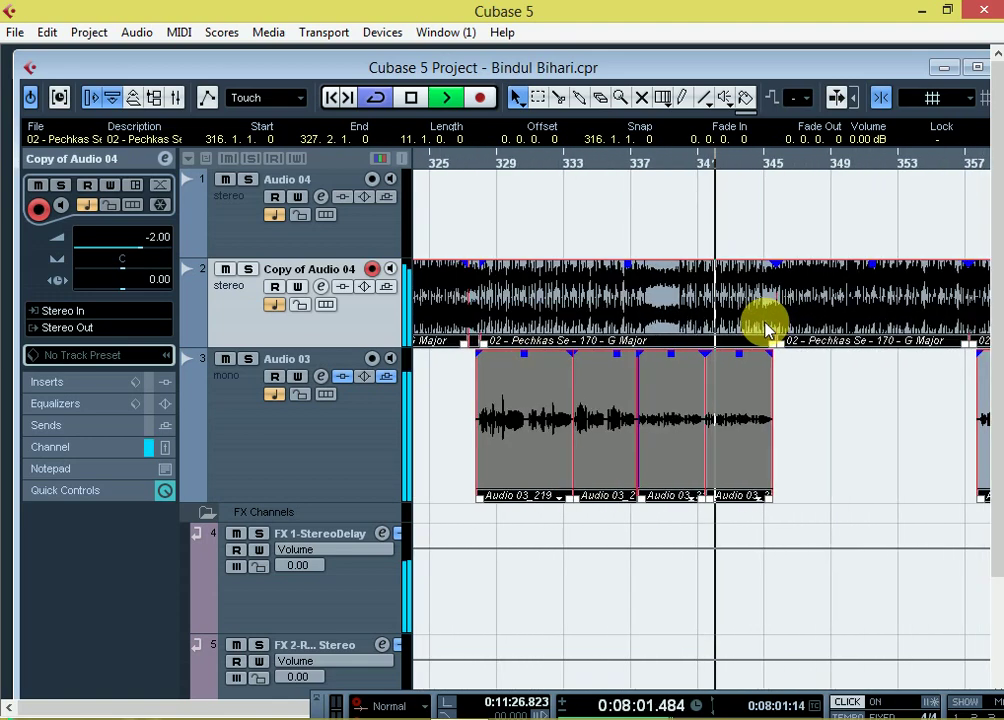
key("h")
key("h")
key("g")
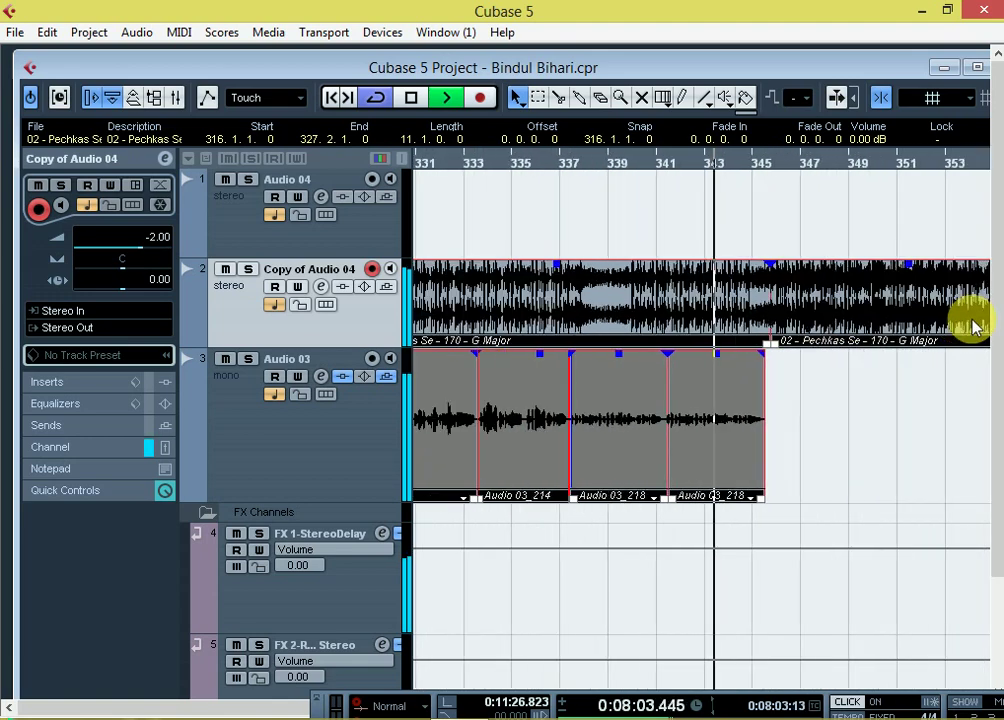
key("h")
key("h")
key("g")
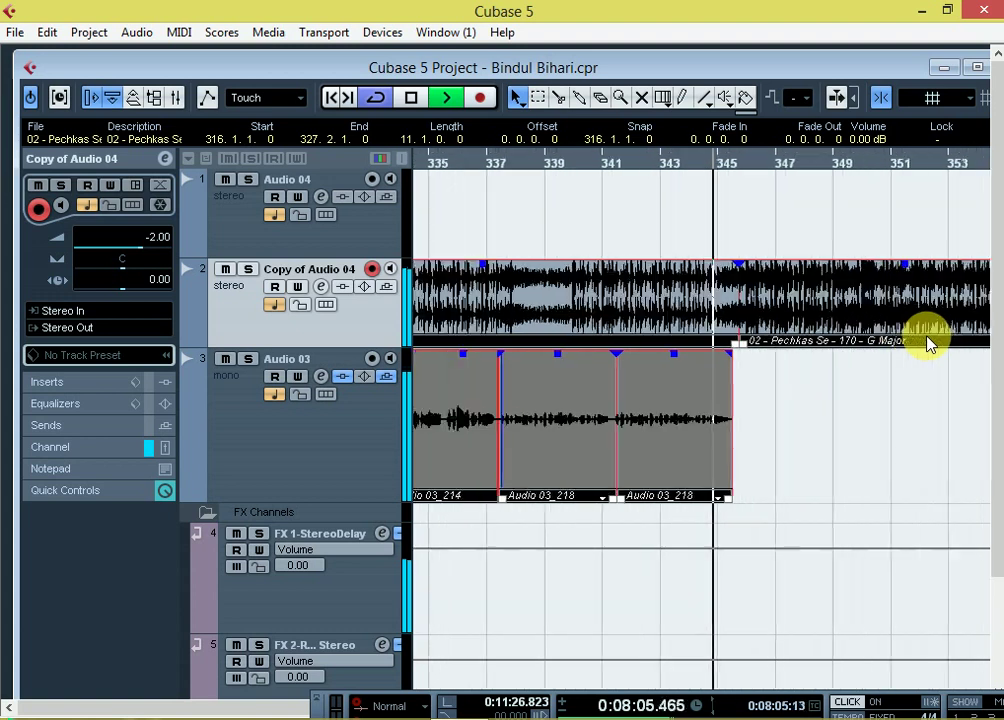
key("g")
key("g")
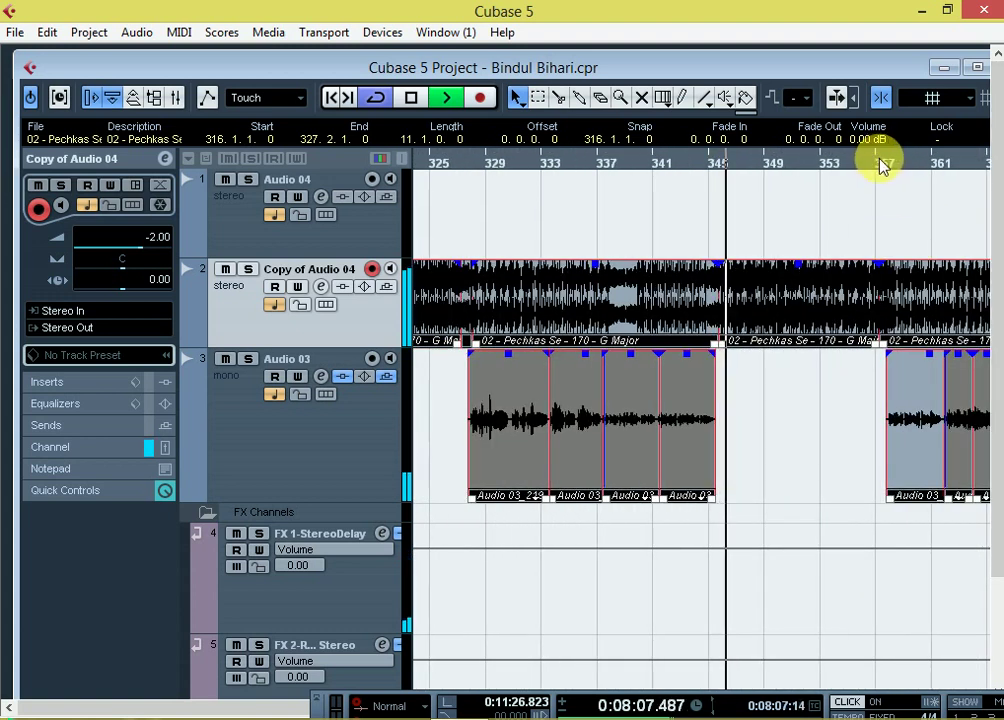
- Jump playback to about bar 357 and audition Audio 03's next vocal section with the backing track
left_click(884, 163)
key("h")
key("h")
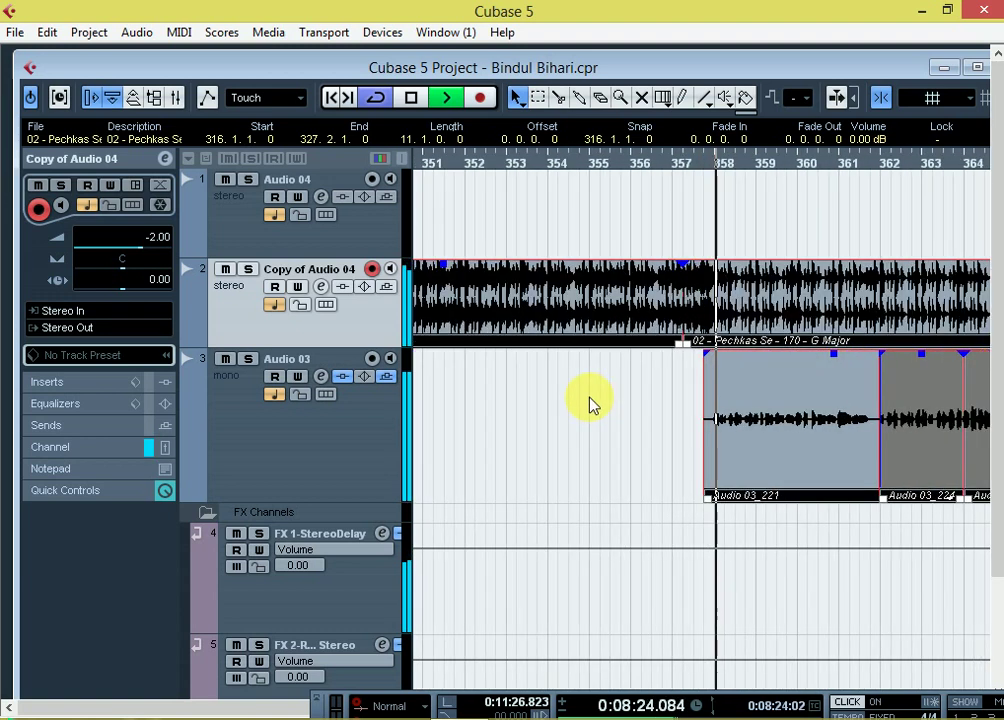
key("g")
key("g")
key("g")
key("g")
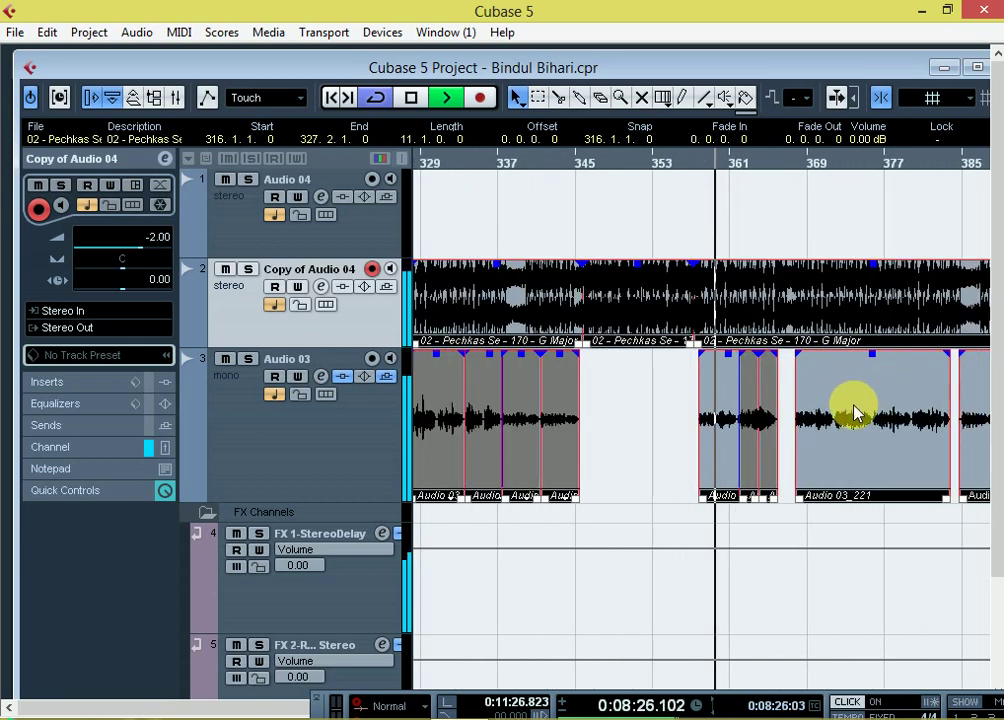
key("g")
key("g")
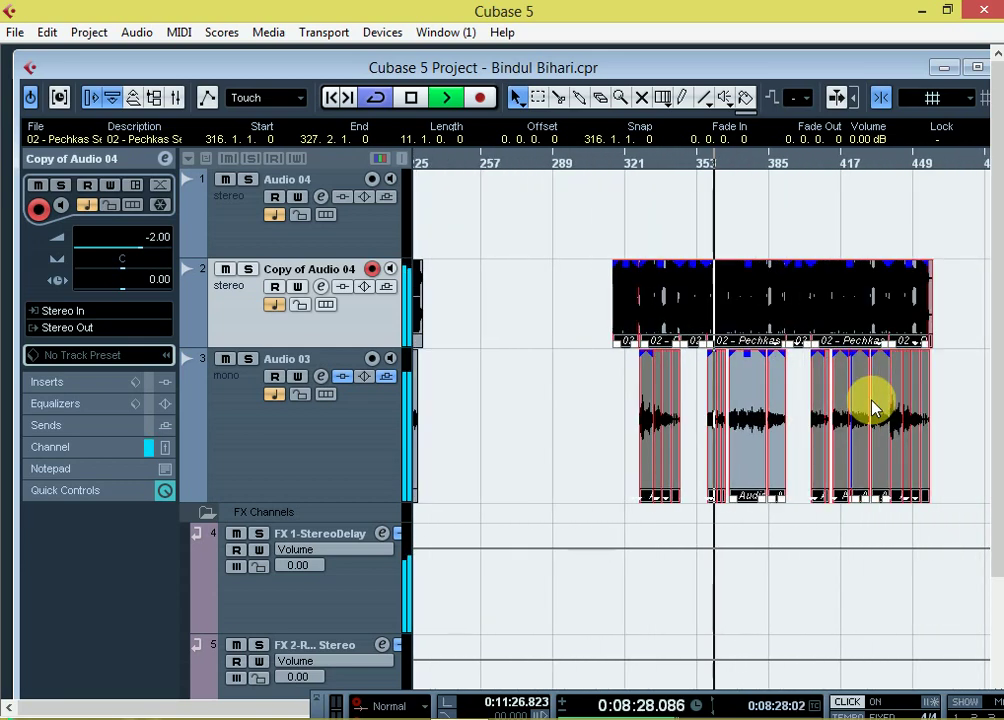
key("h")
key("h")
key("h")
key("g")
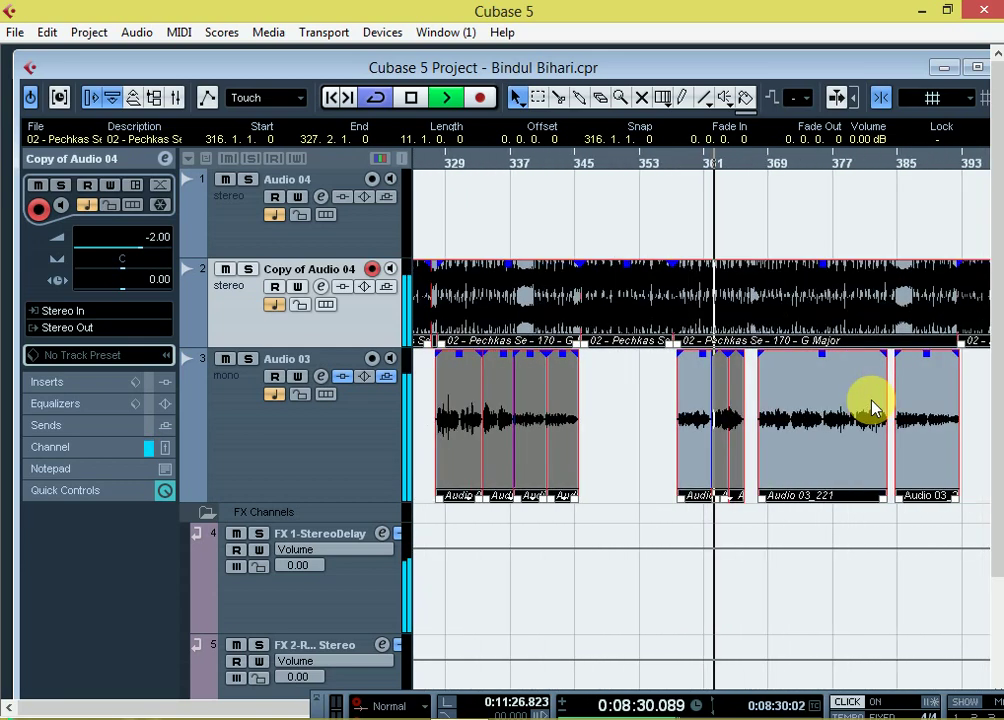
key("g")
key("g")
key("g")
key("g")
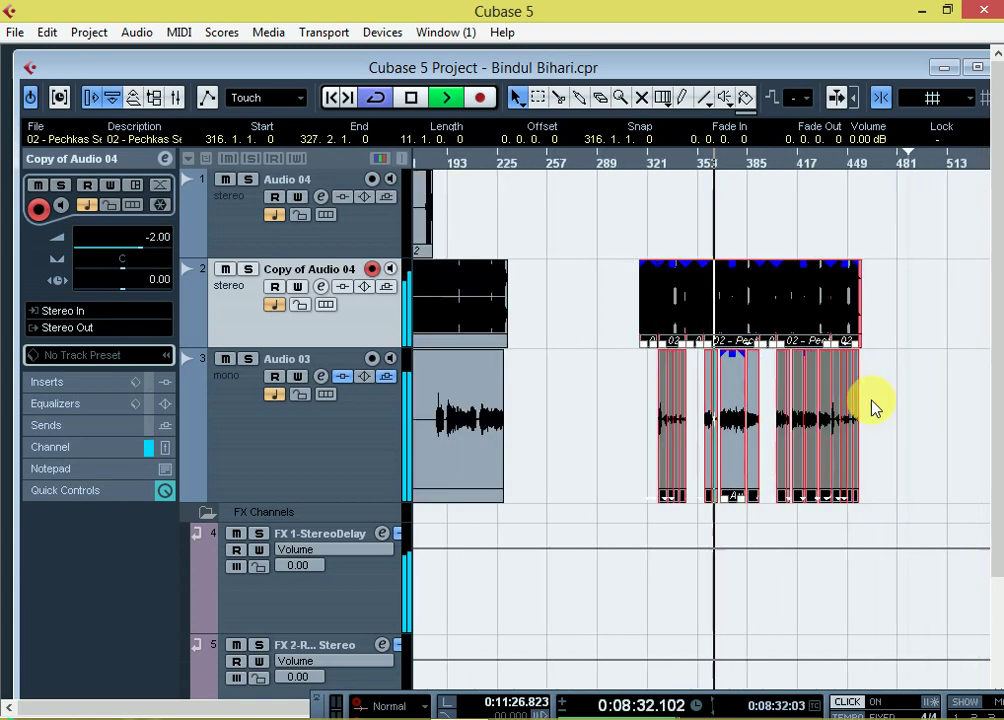
key("h")
key("h")
key("h")
key("h")
key("h")
key("g")
key("g")
key("g")
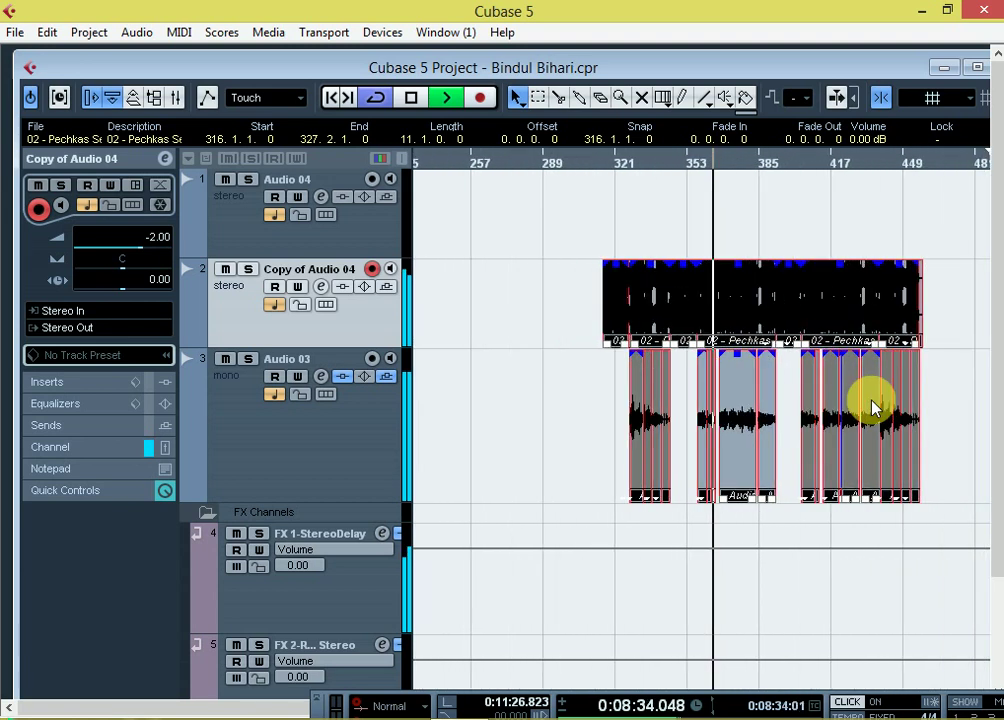
key("g")
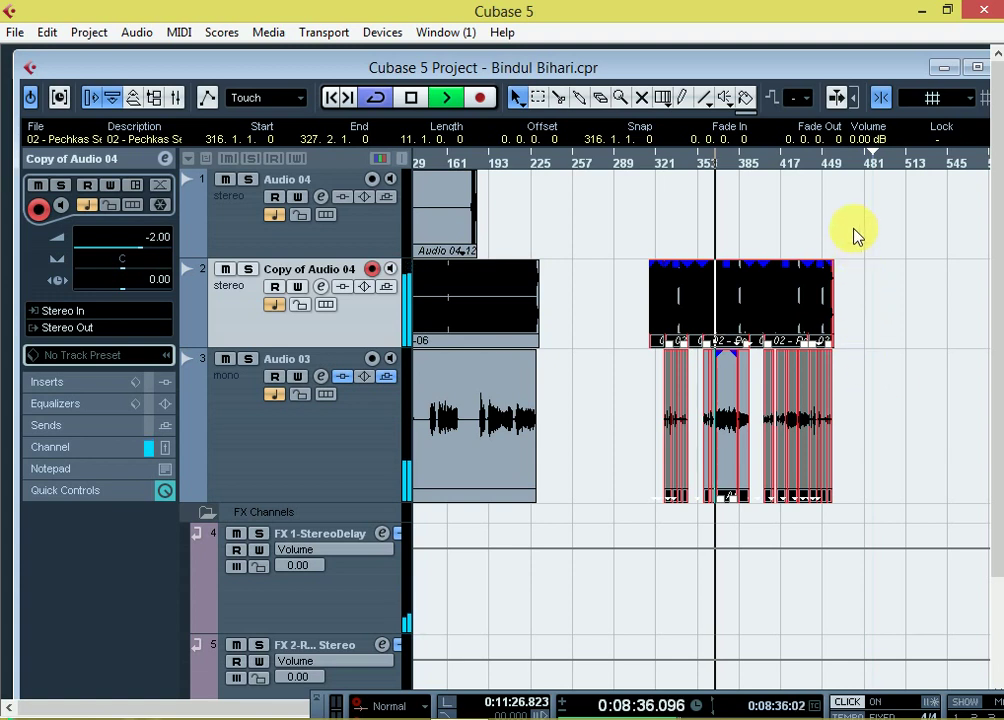
- Stop playback and set the left and right locators around the selected backing and vocal clips
key("space")
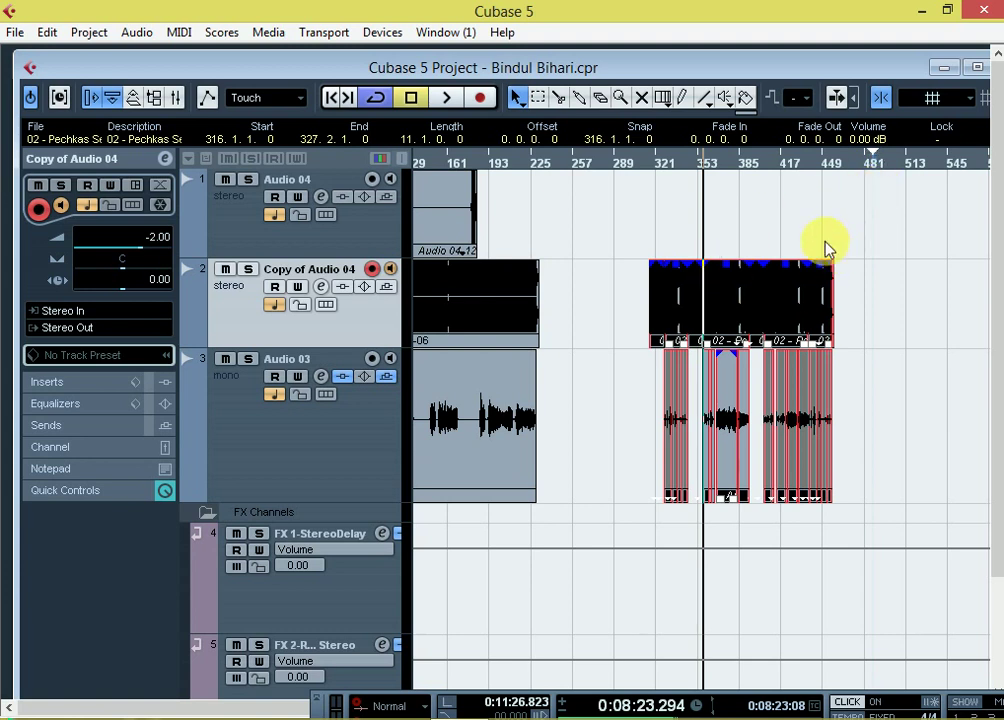
key("p")
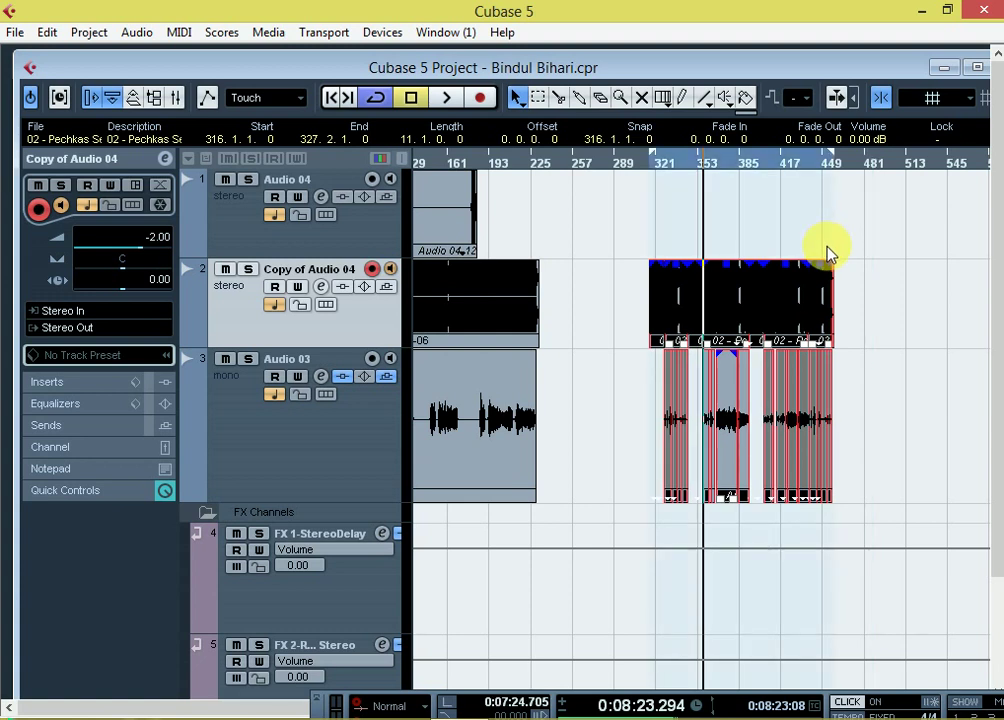
left_click(14, 33)
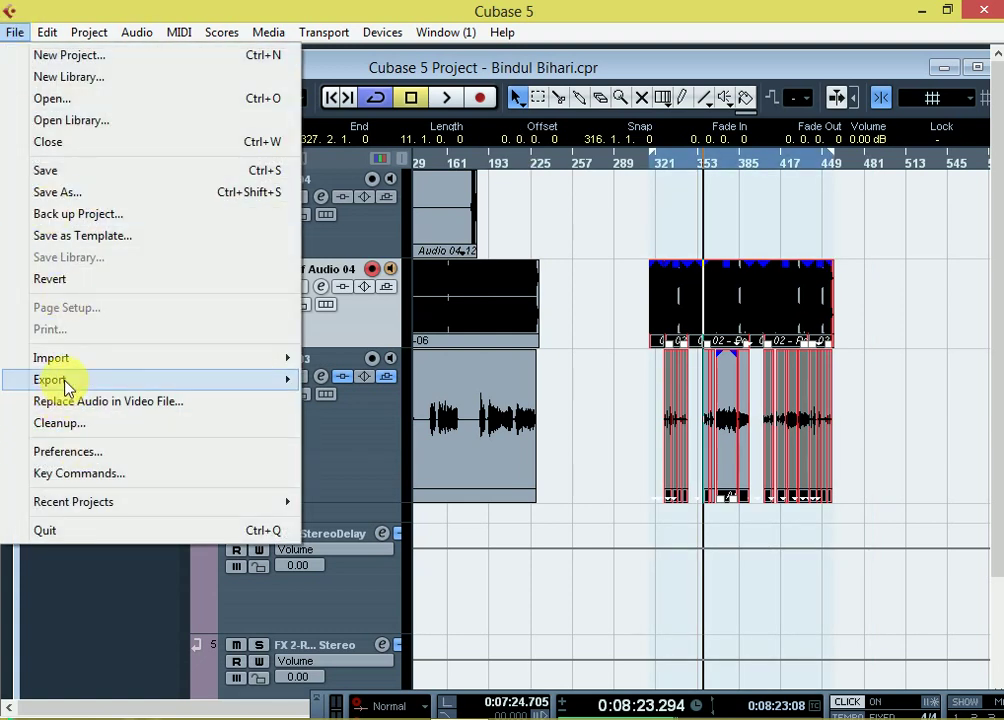
mouse_move(66, 387)
left_click(421, 425)
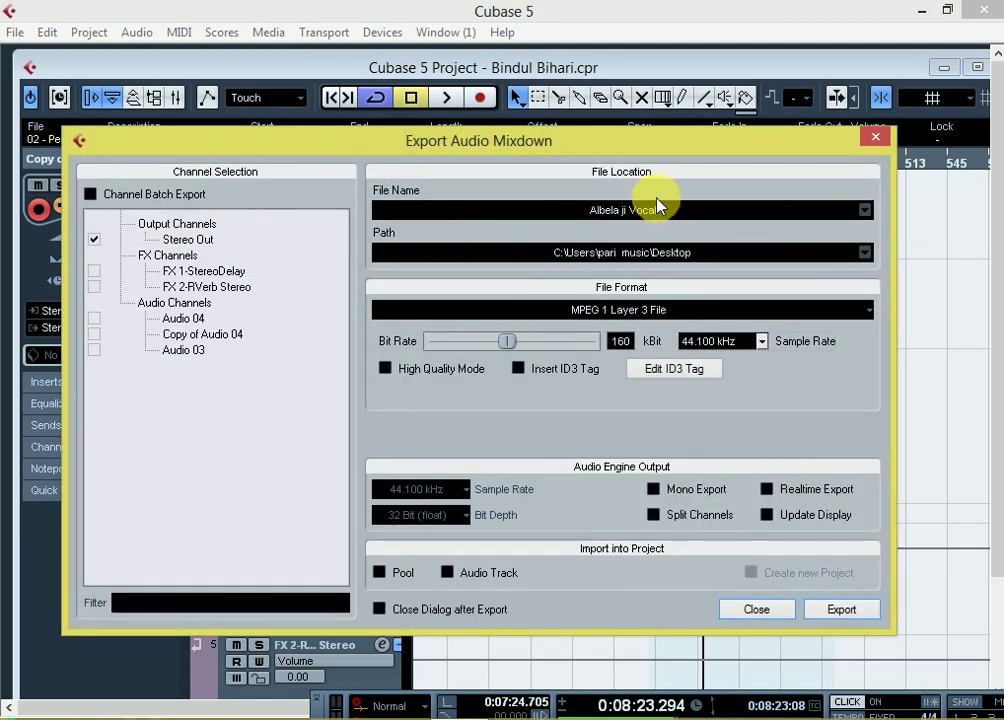
left_click_drag(756, 152, 763, 203)
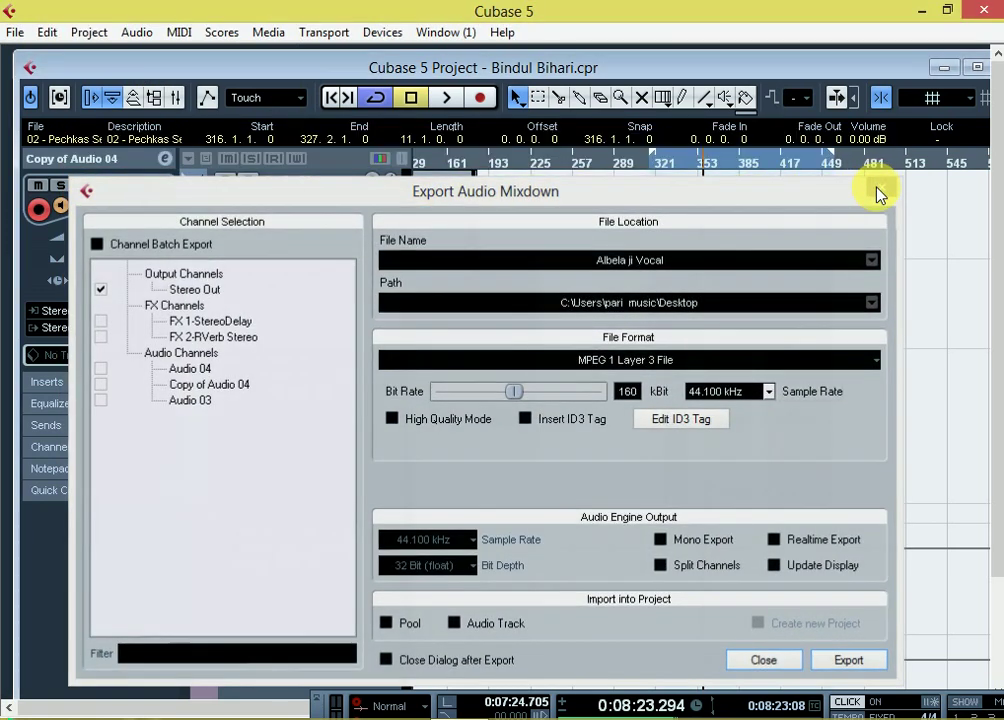
left_click(876, 193)
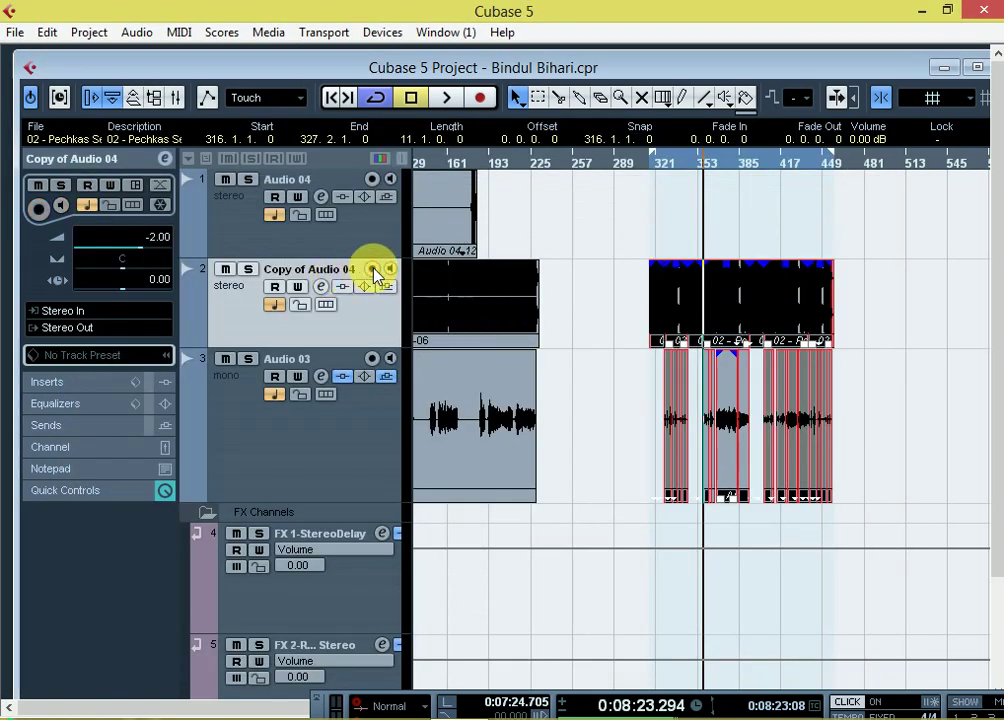
- Export the Stereo Out mixdown to the desktop as an MPEG 1 Layer 3 file named "Piywa 22", and close the export settings
left_click(13, 32)
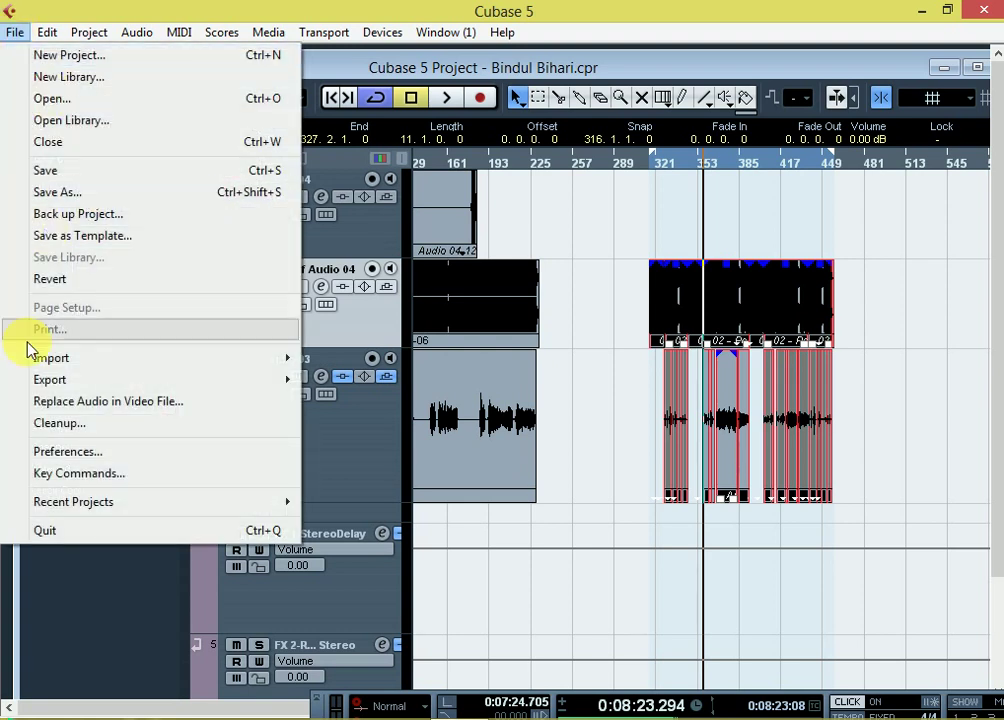
mouse_move(34, 380)
left_click(466, 421)
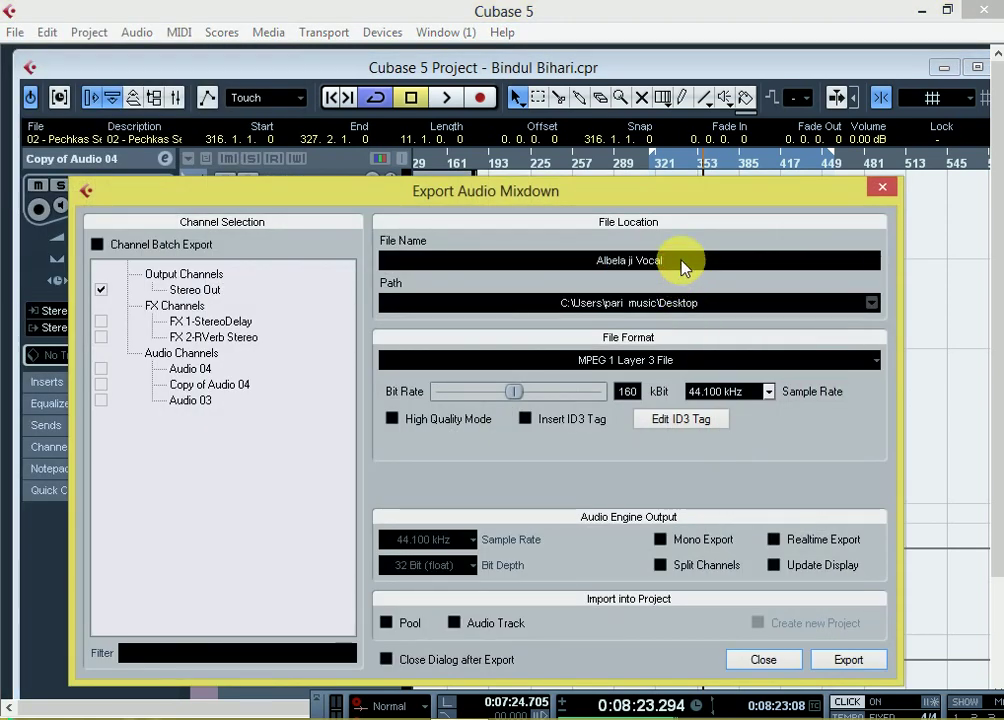
left_click(683, 262)
key("BackSpace")
key("BackSpace")
key("BackSpace")
key("BackSpace")
key("BackSpace")
key("BackSpace")
key("BackSpace")
key("BackSpace")
key("BackSpace")
key("BackSpace")
key("BackSpace")
key("BackSpace")
key("BackSpace")
key("BackSpace")
key("BackSpace")
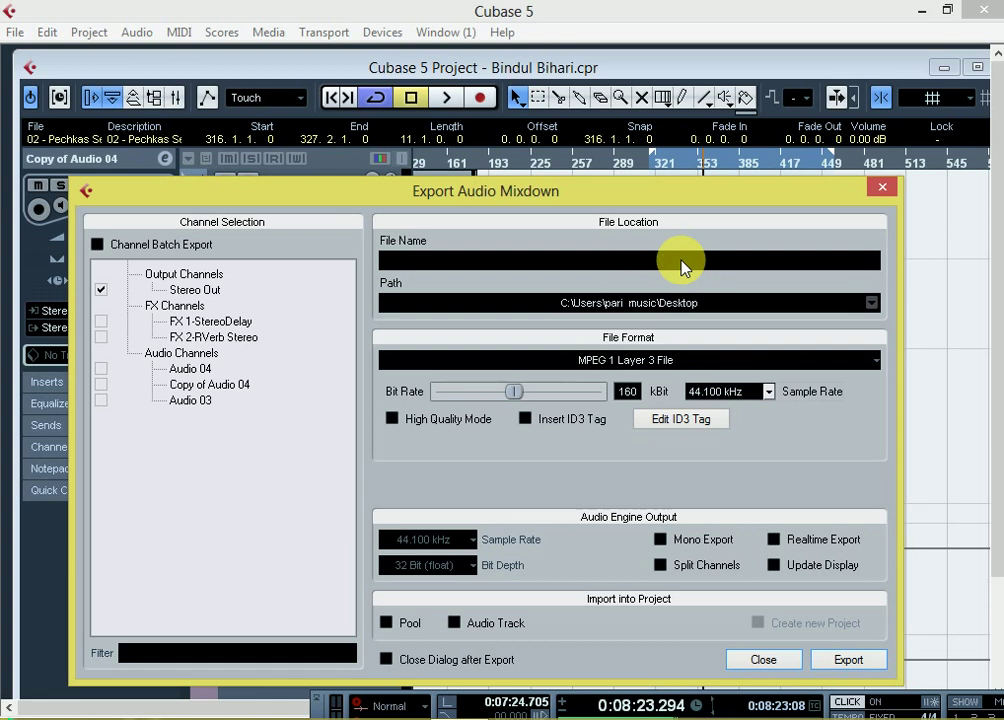
type("Piywa 22")
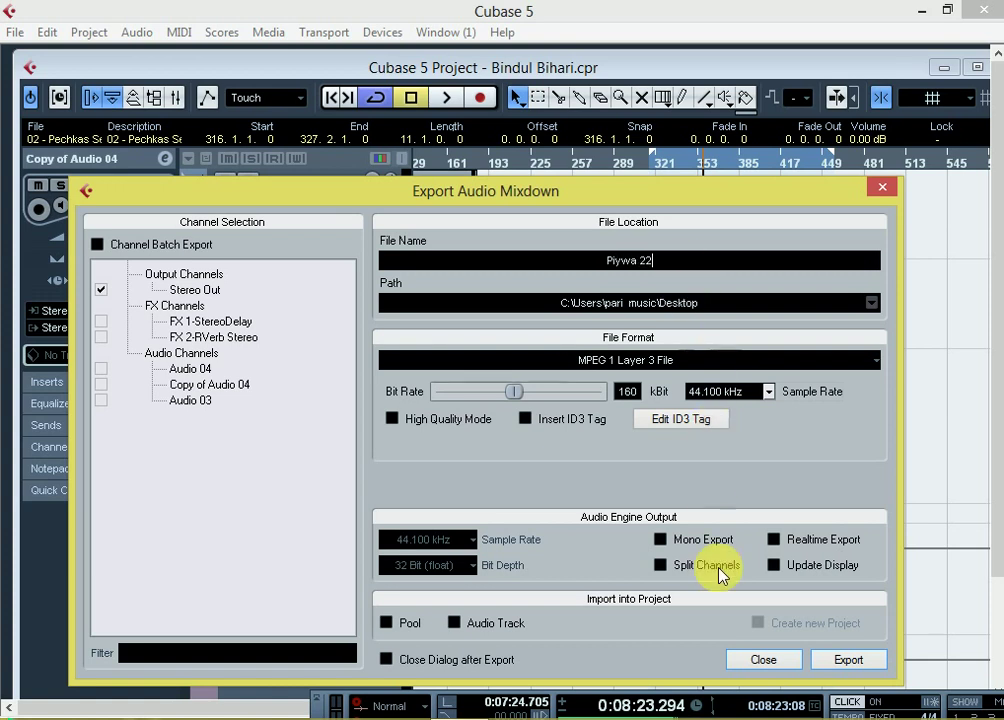
left_click(846, 664)
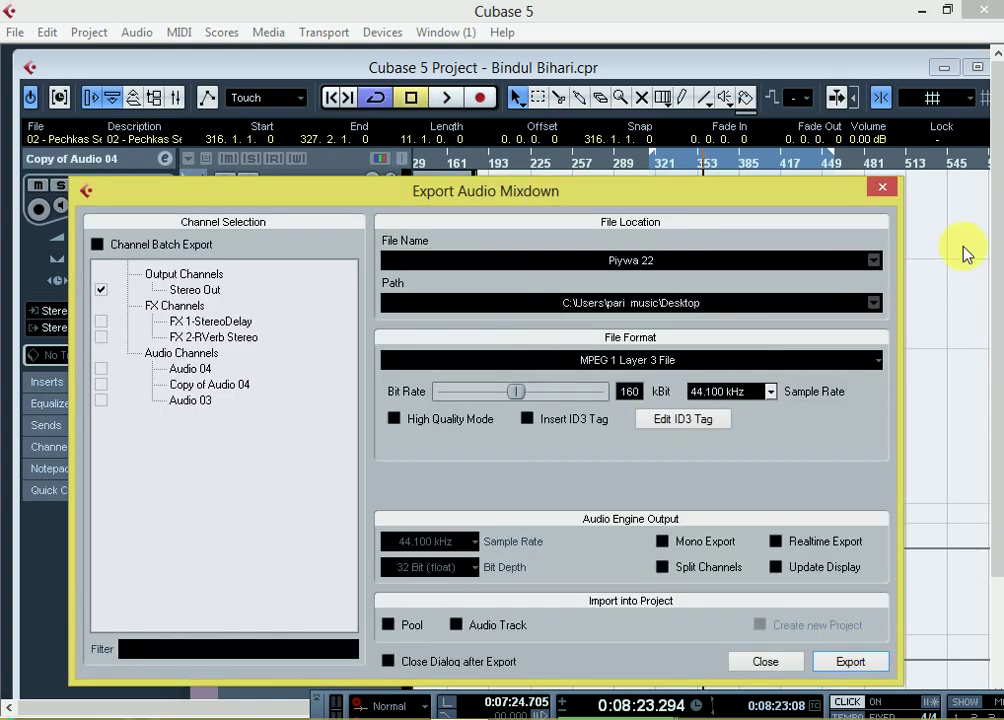
left_click(882, 188)
- Minimize Cubase and play the exported Piywa 22 file from the desktop in VLC, listening from about 00:14
left_click(921, 13)
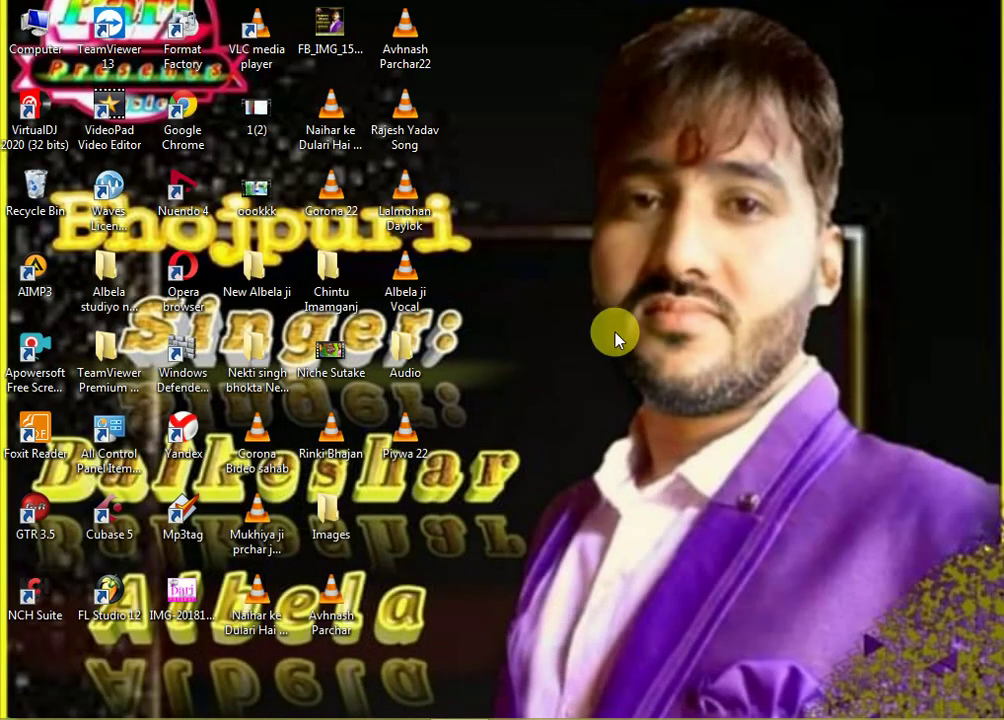
double_click(406, 436)
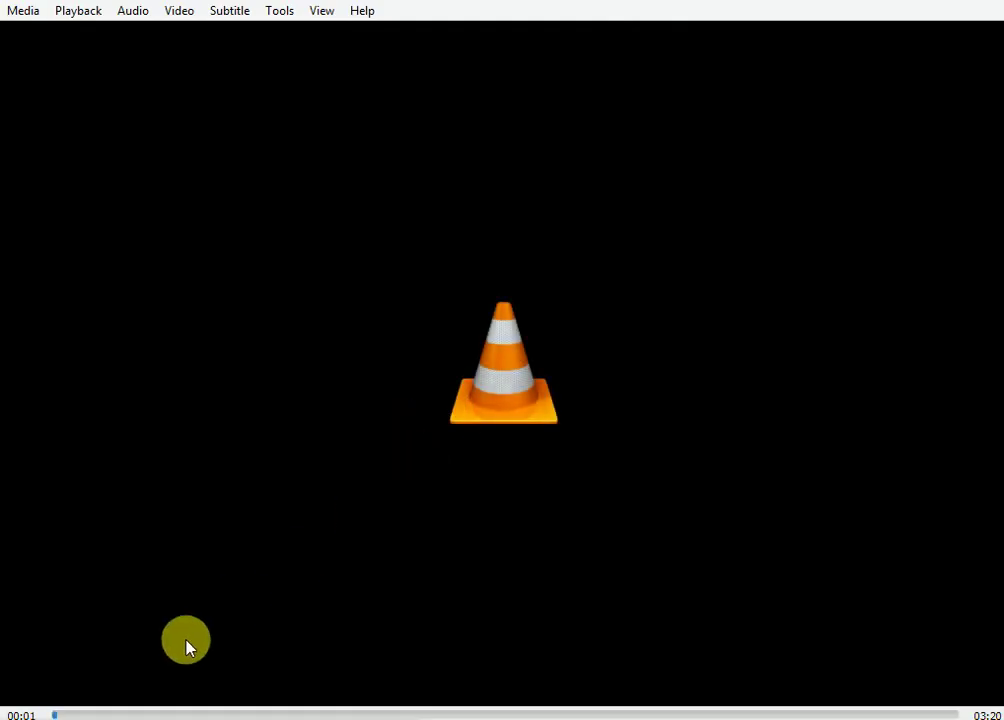
left_click(147, 714)
left_click(128, 713)
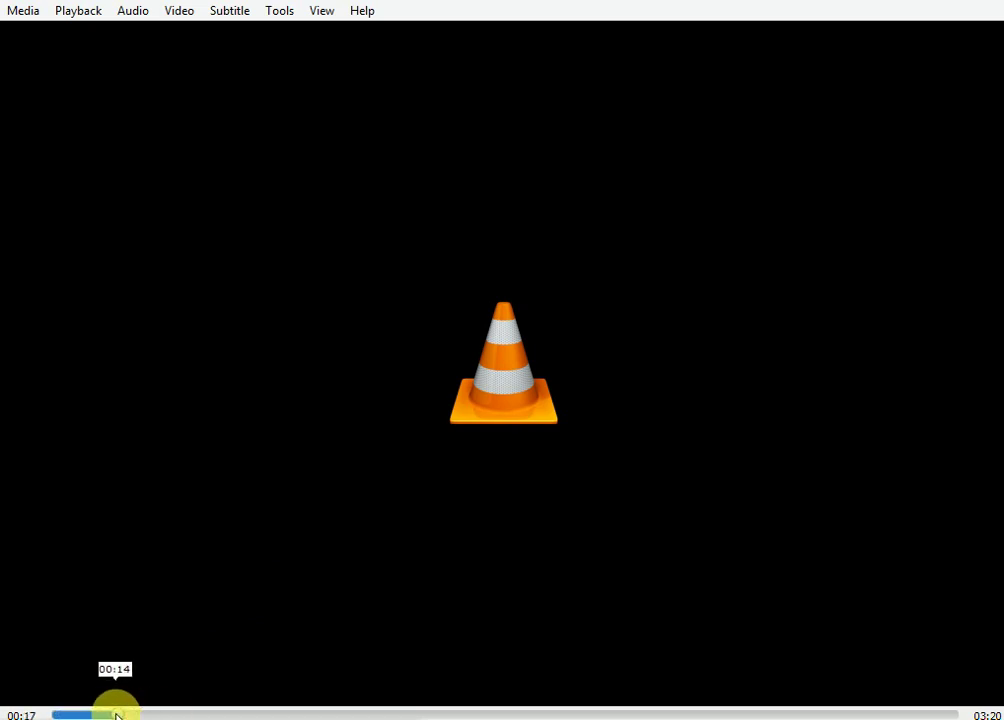
left_click(117, 714)
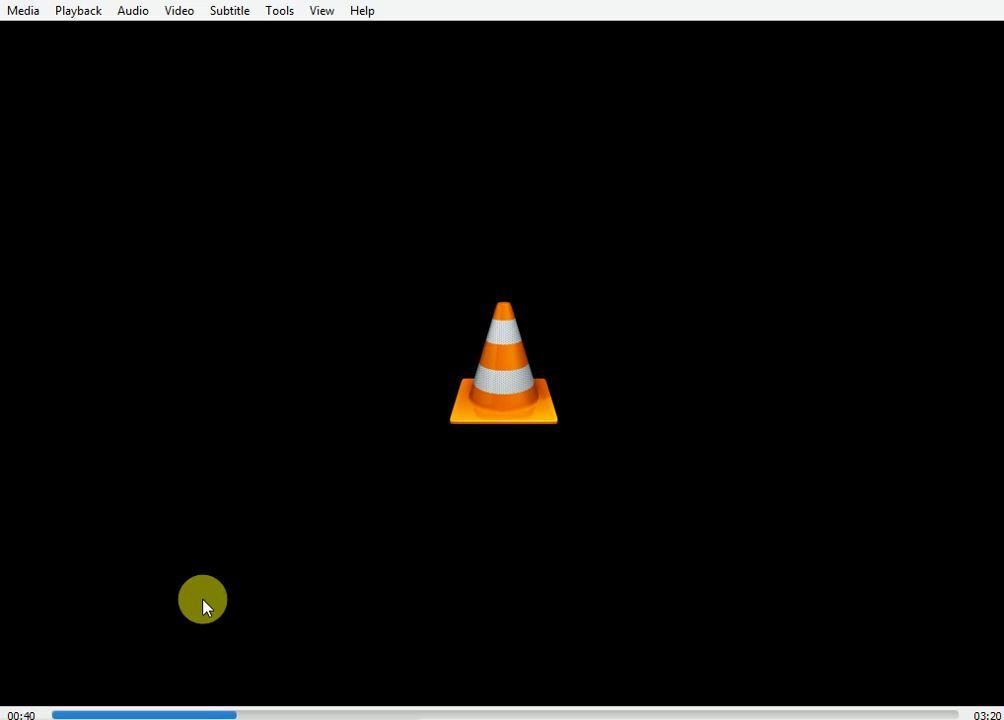
- Skip forward through the exported mix to about 01:01, listen to that passage, and close VLC
key("alt")
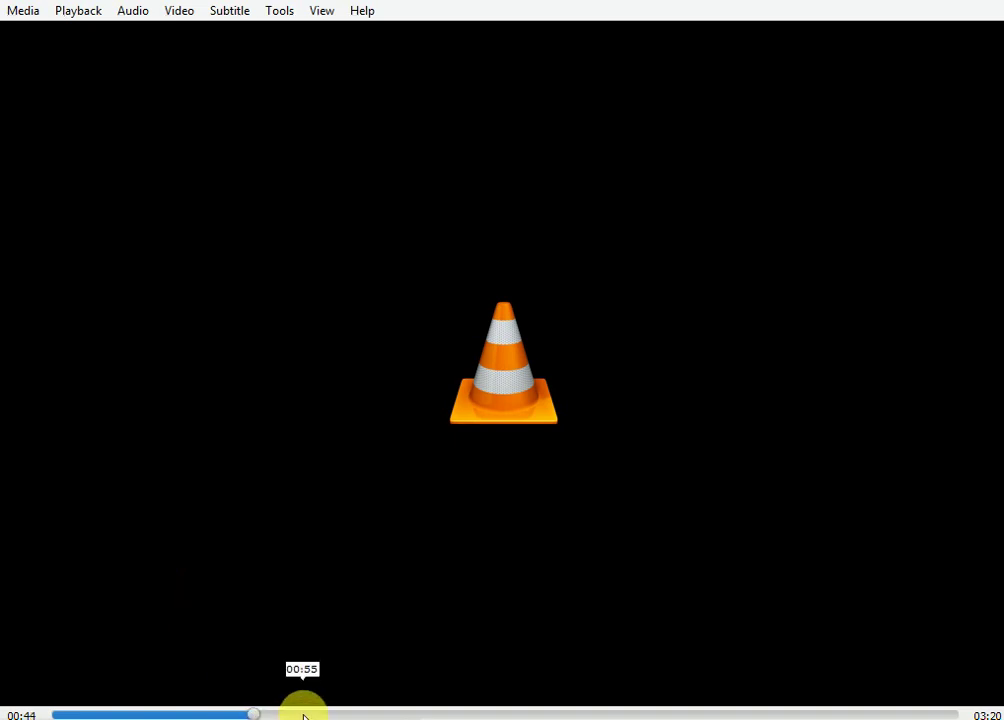
left_click(280, 714)
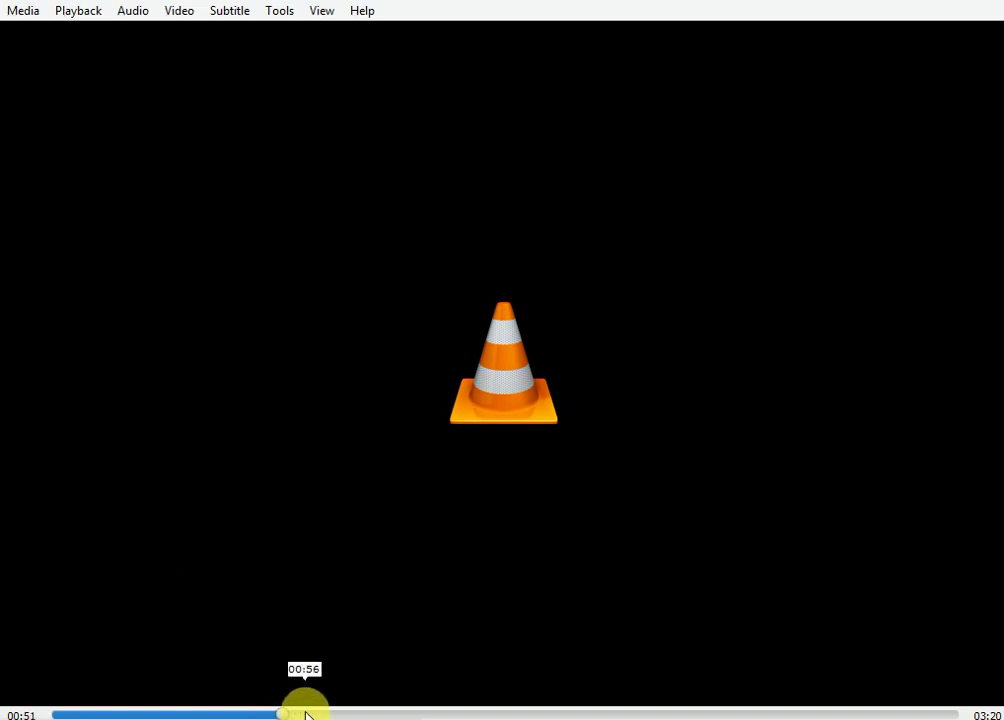
left_click(306, 714)
left_click(328, 714)
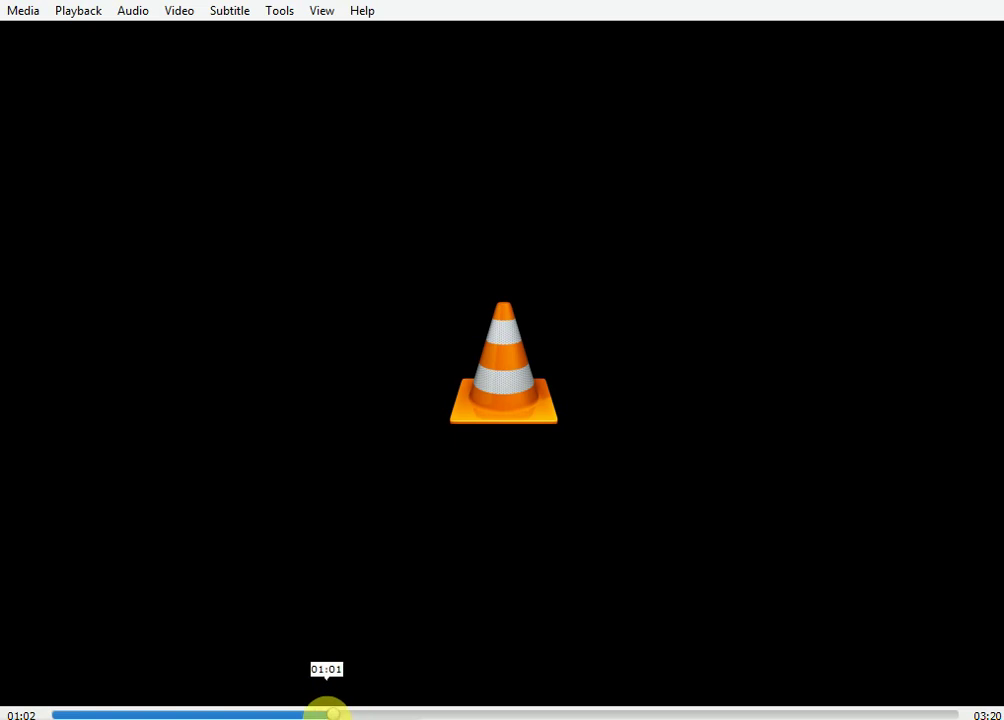
left_click(325, 714)
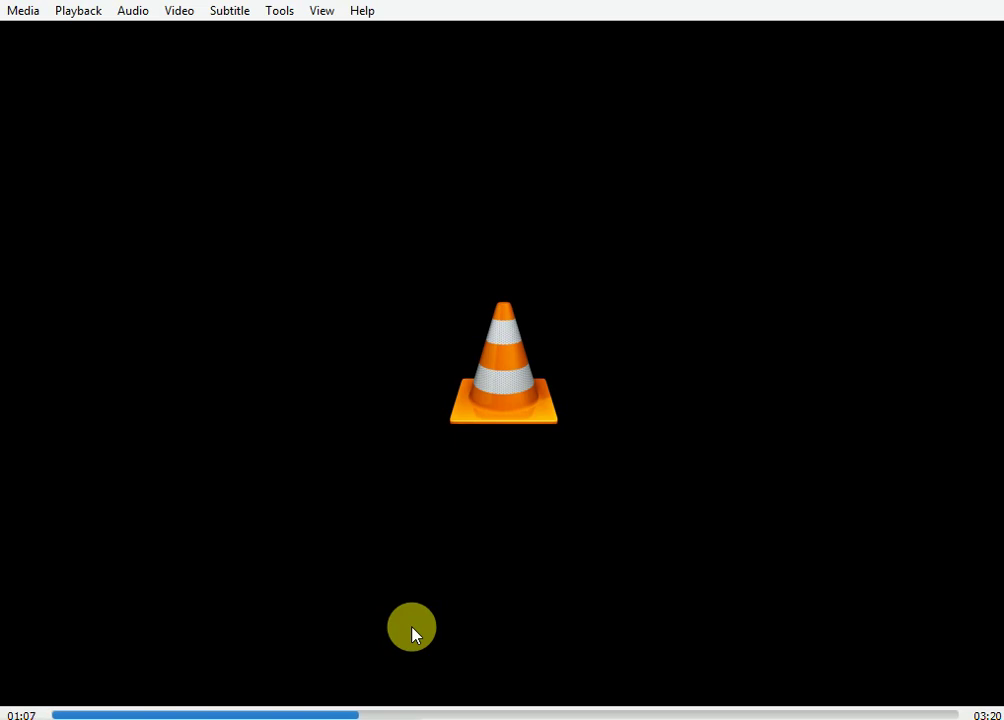
key("alt")
key("alt+F4")
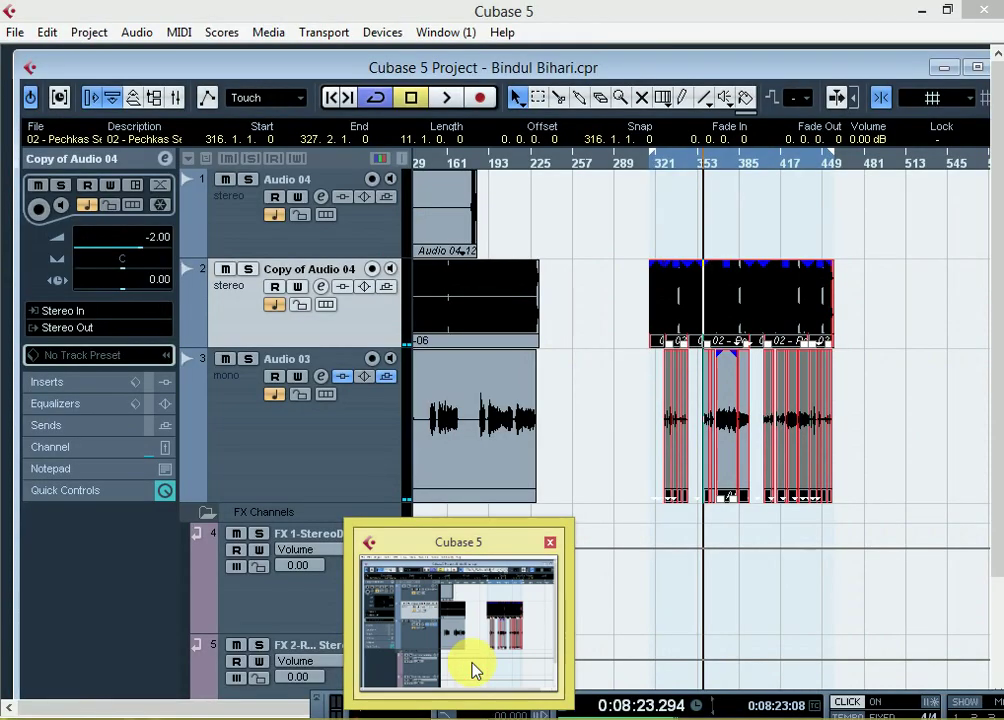
- Switch back to Cubase and open the channel settings of the Audio 03 vocal track
left_click(473, 665)
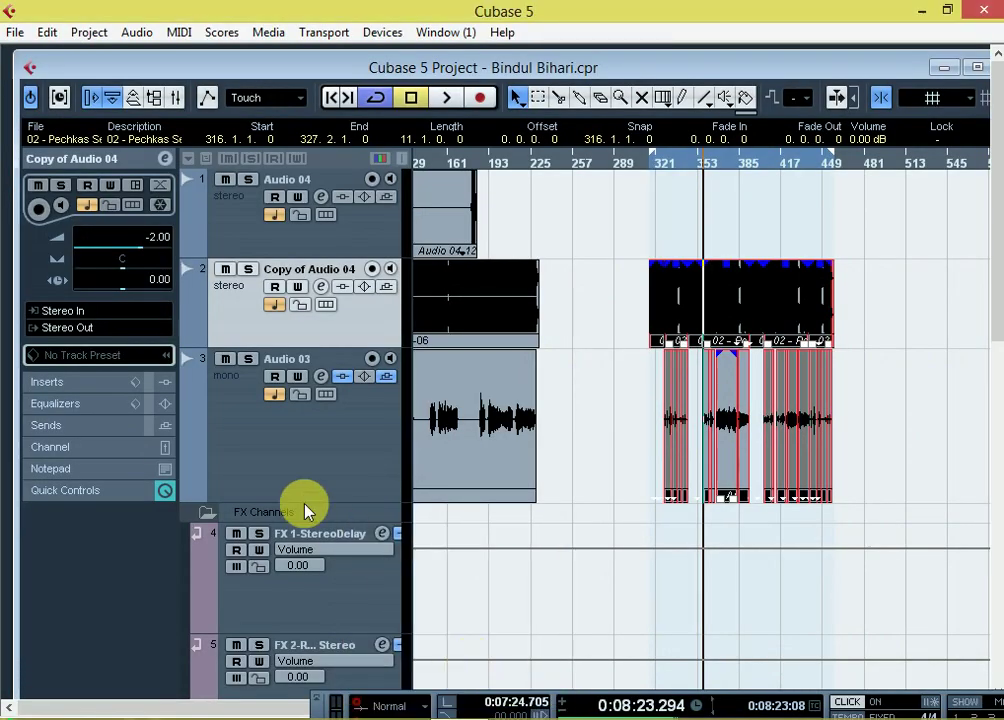
left_click(322, 388)
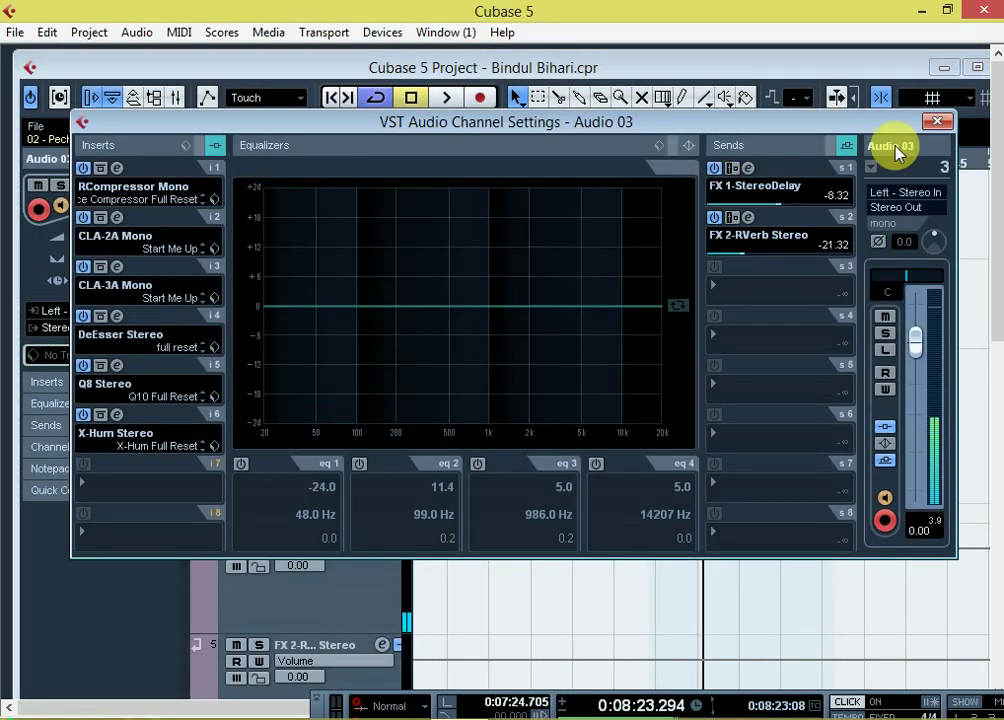
left_click(928, 119)
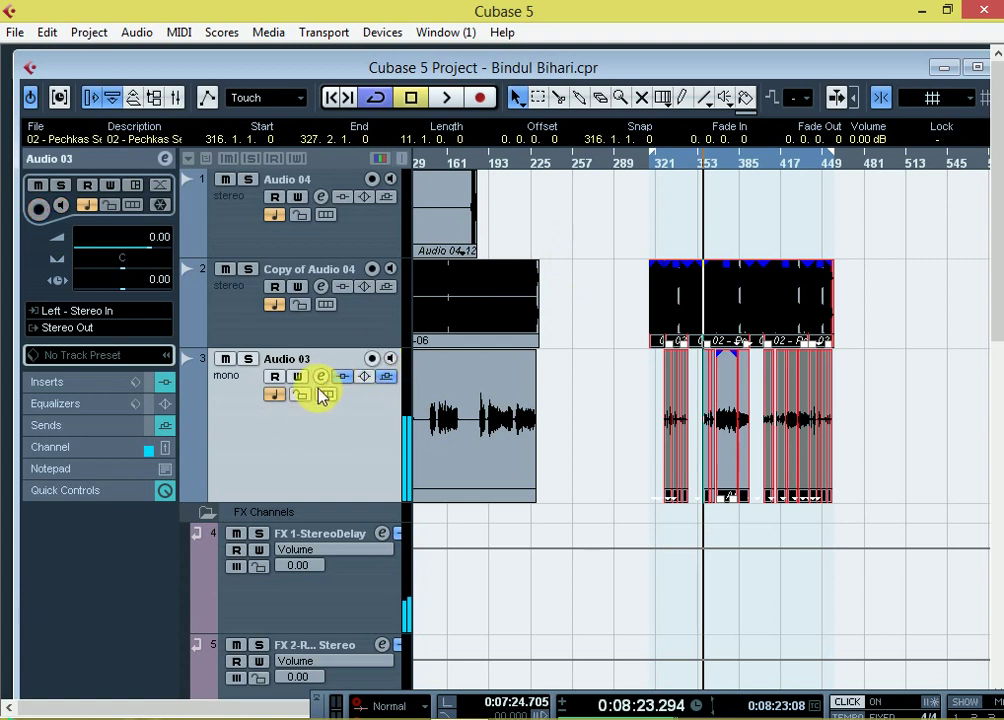
left_click(320, 379)
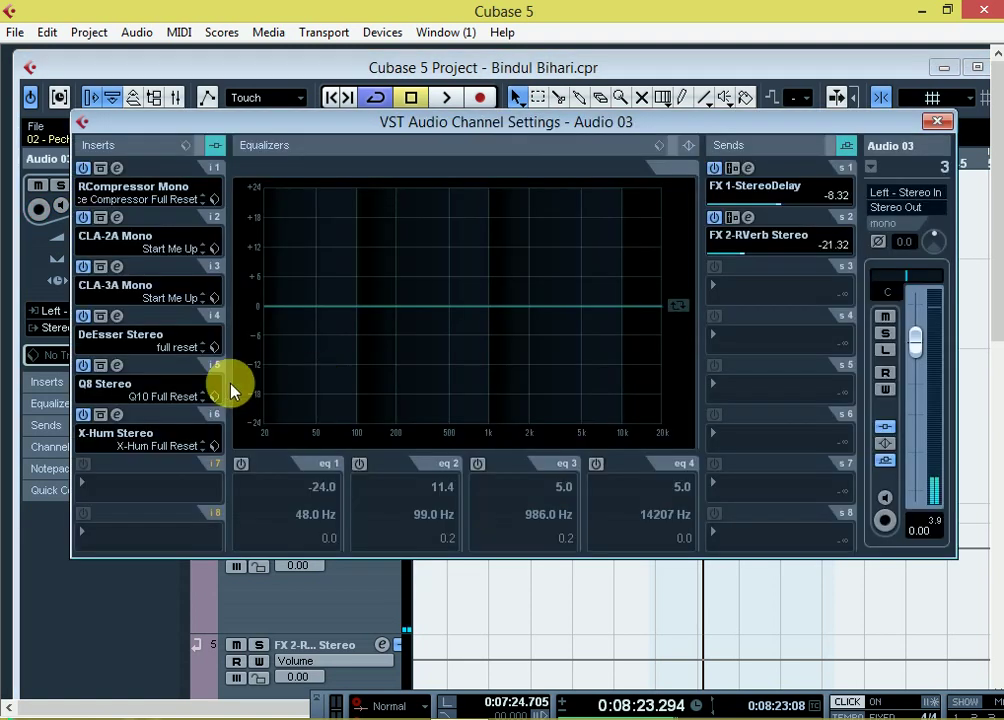
- Open the X-Hum, Q8 and DeEsser insert editors of Audio 03 and spread them out to review their settings
left_click(117, 414)
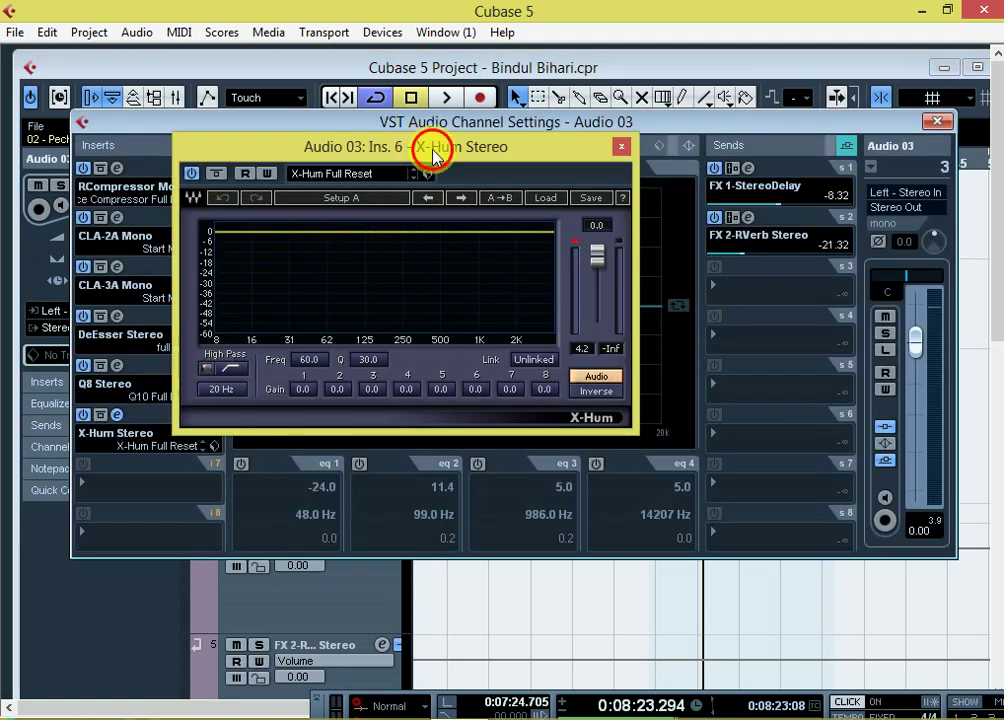
left_click_drag(426, 144, 541, 199)
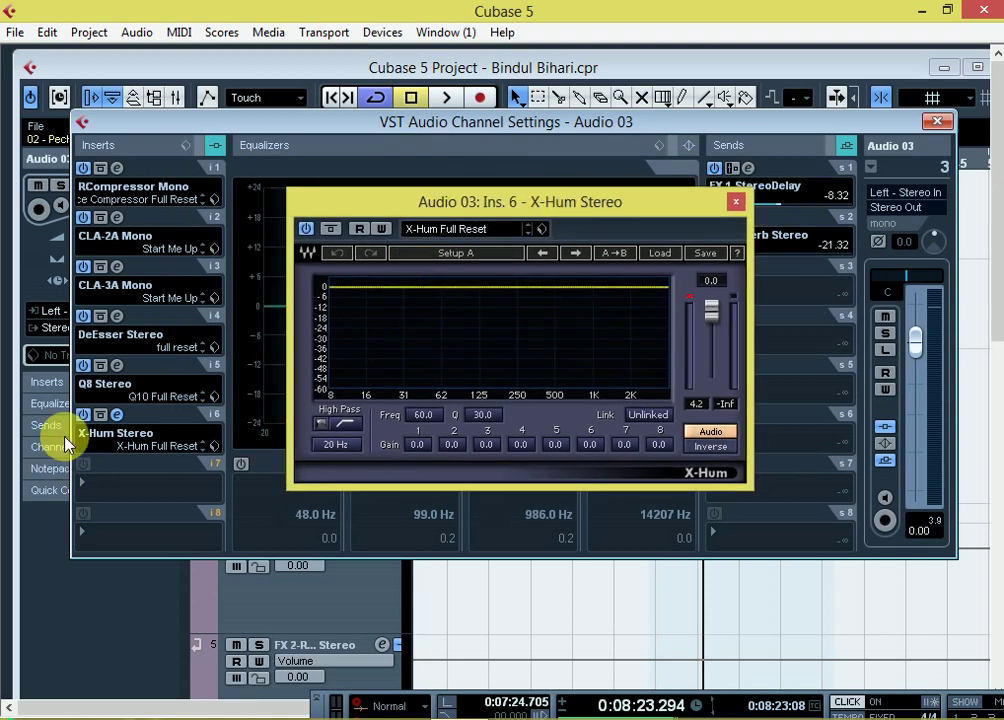
left_click(117, 365)
left_click_drag(435, 128, 671, 226)
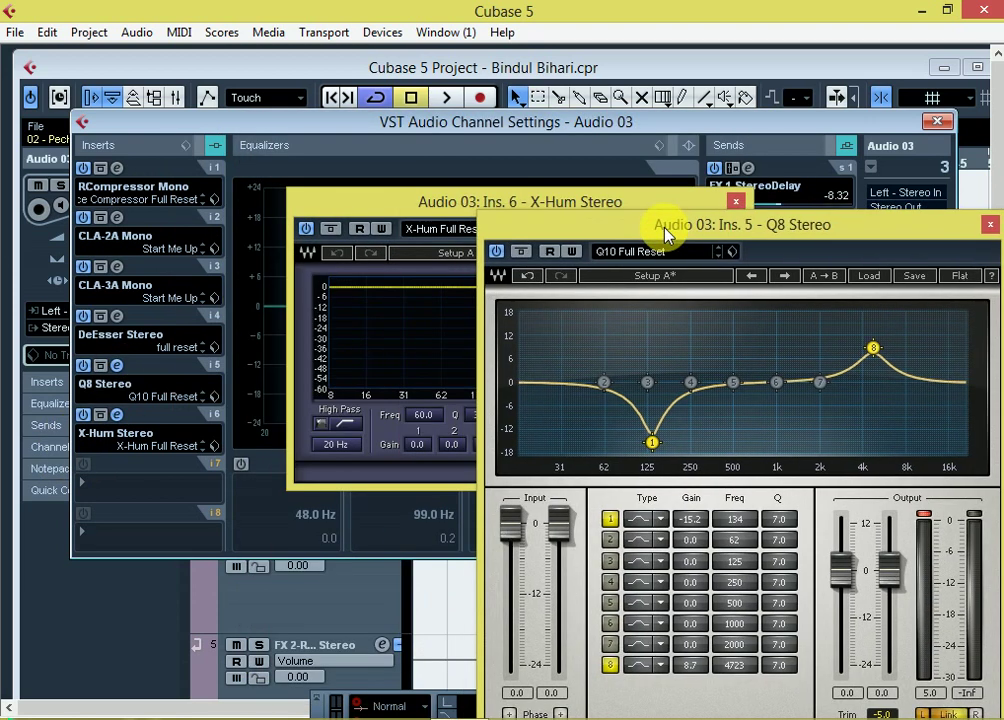
left_click(117, 316)
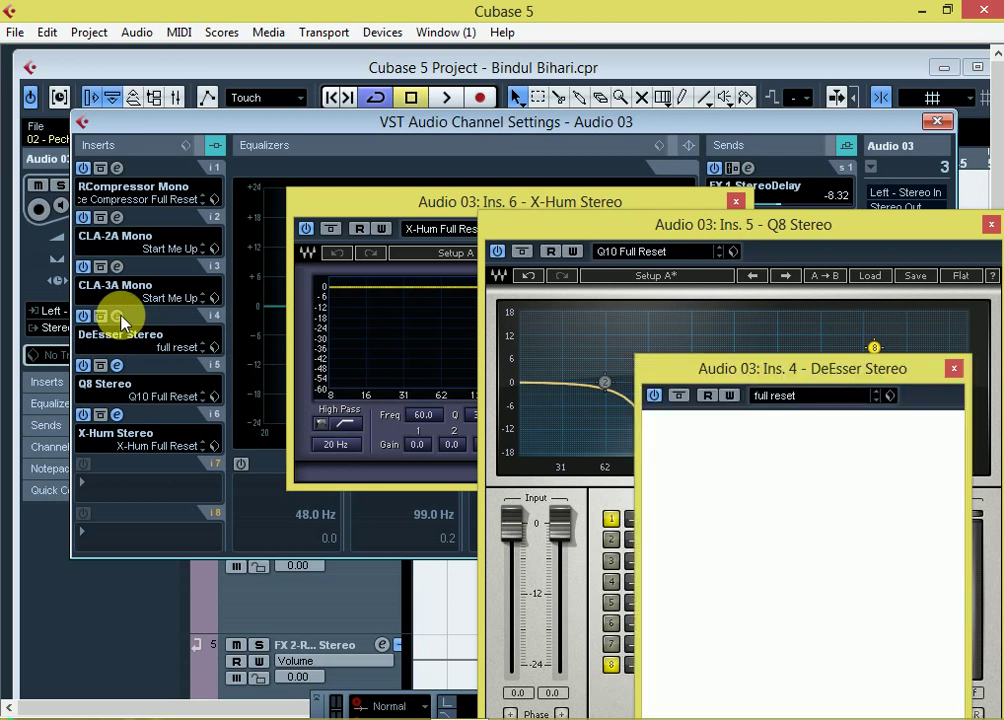
left_click_drag(717, 380, 247, 511)
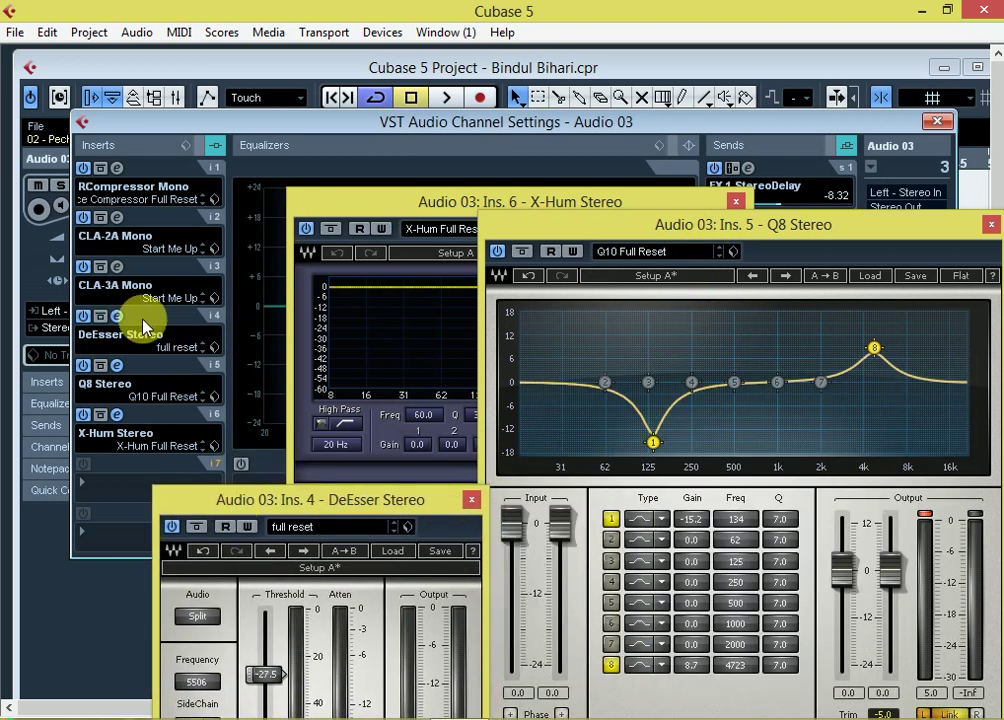
- Open the CLA-3A, CLA-2A and RCompressor insert editors of Audio 03 and arrange them to review the compressor settings
left_click(117, 267)
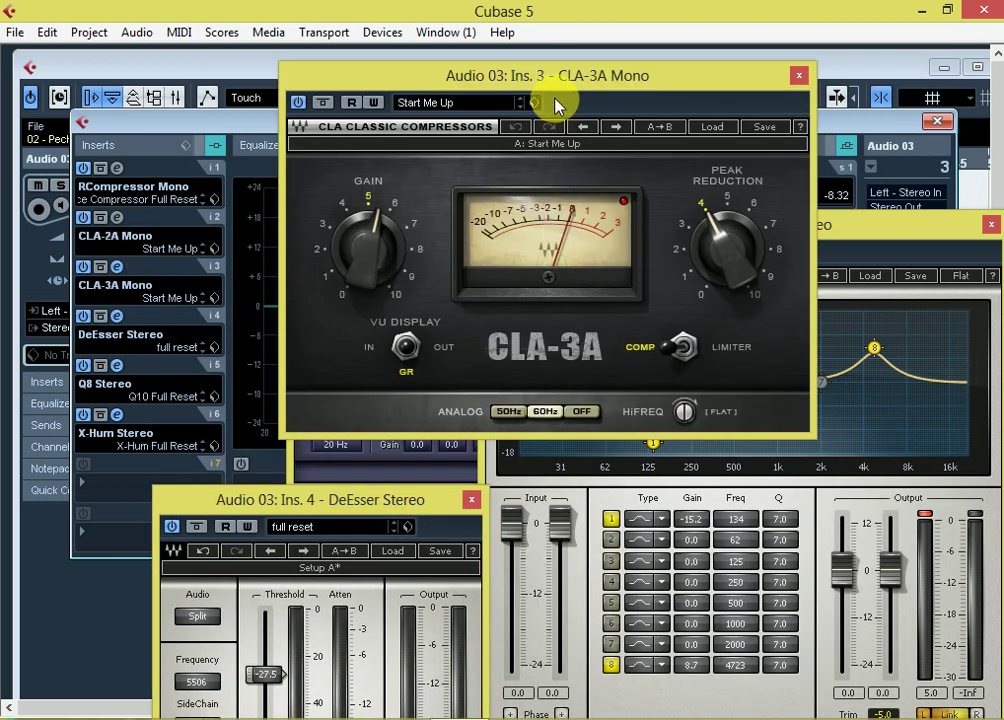
left_click_drag(556, 72, 70, 342)
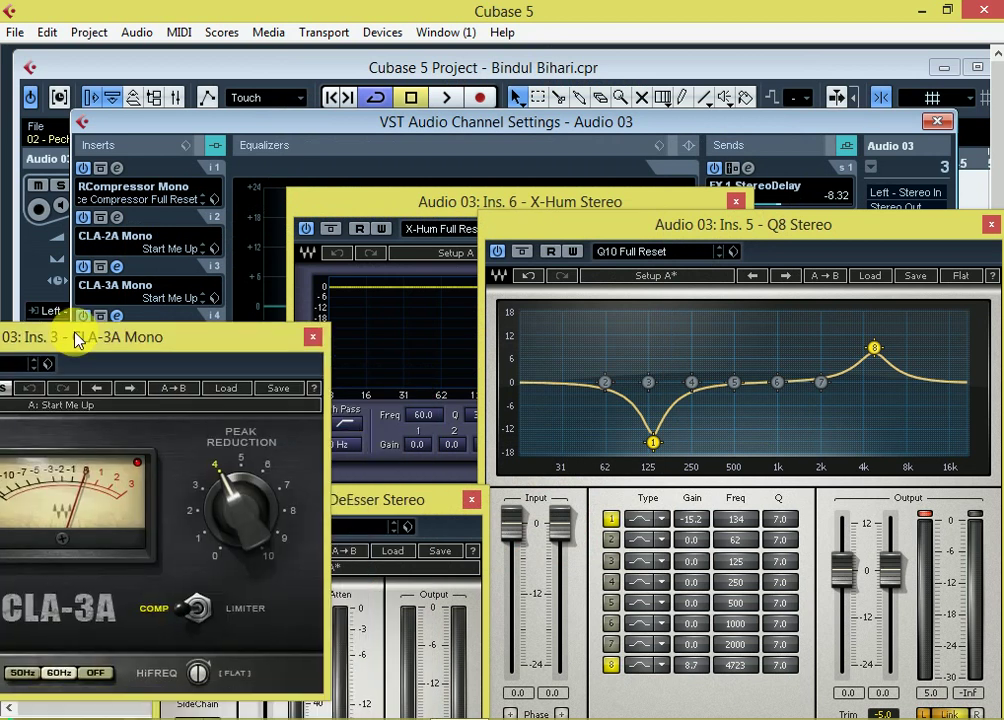
left_click(117, 217)
left_click_drag(413, 48, 251, 94)
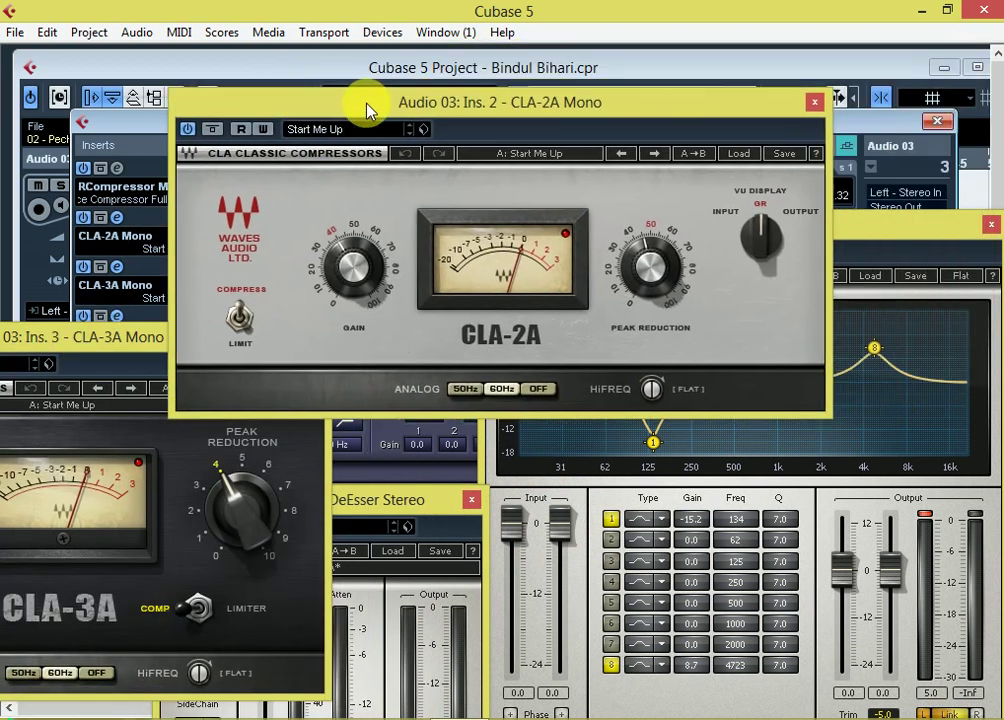
left_click(118, 169)
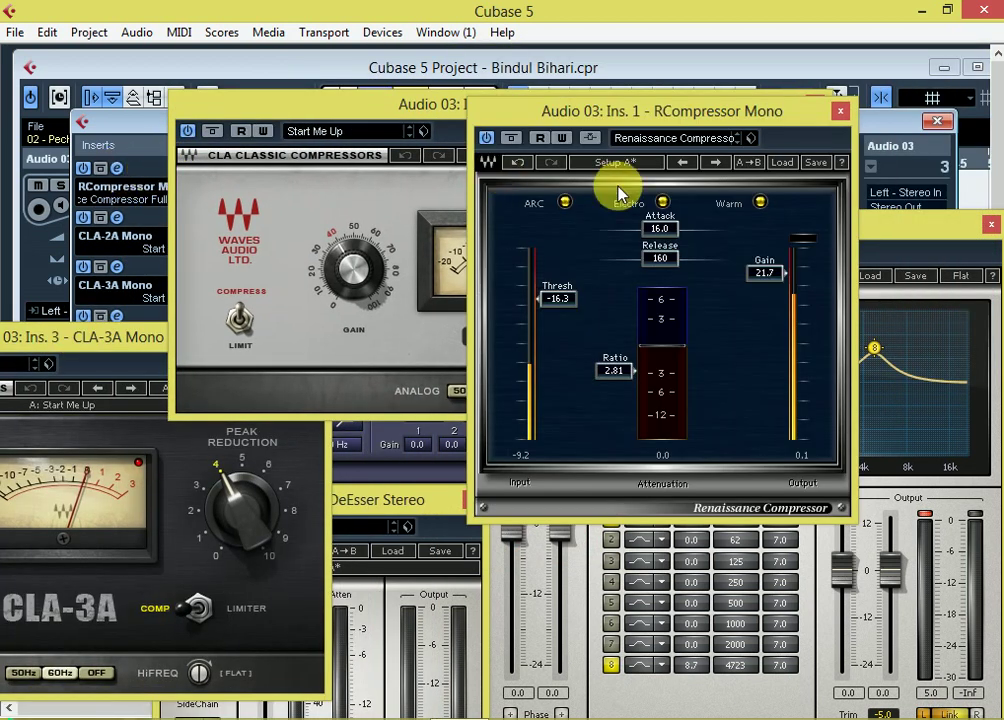
- Close all six insert editors of Audio 03, bringing the Q8 and DeEsser settings into view before closing them
left_click(840, 116)
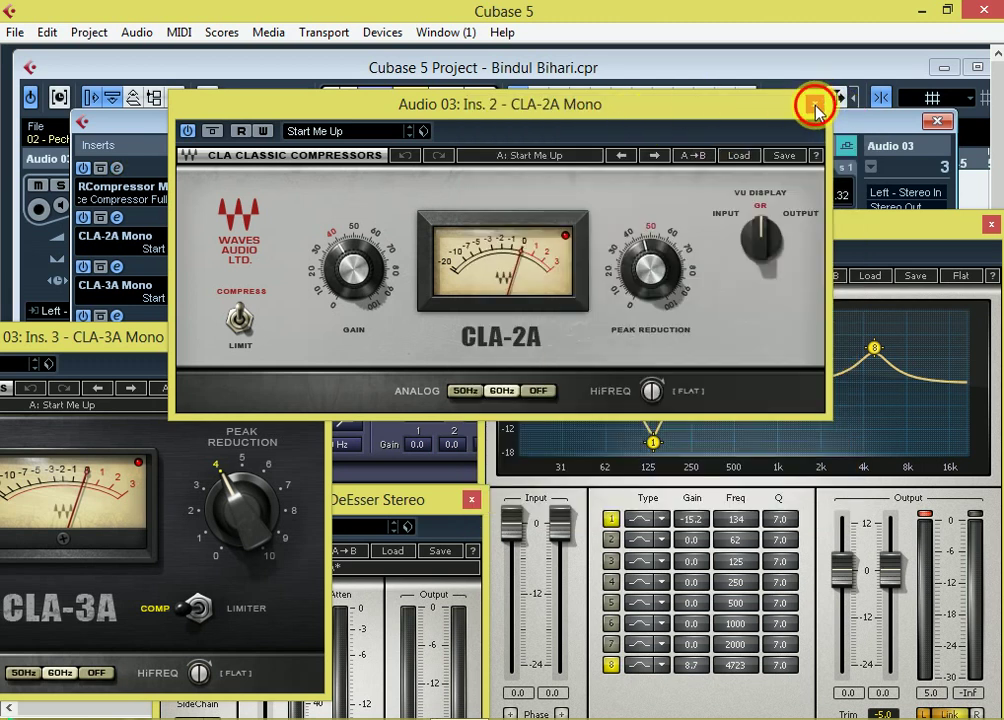
left_click(816, 104)
left_click(313, 339)
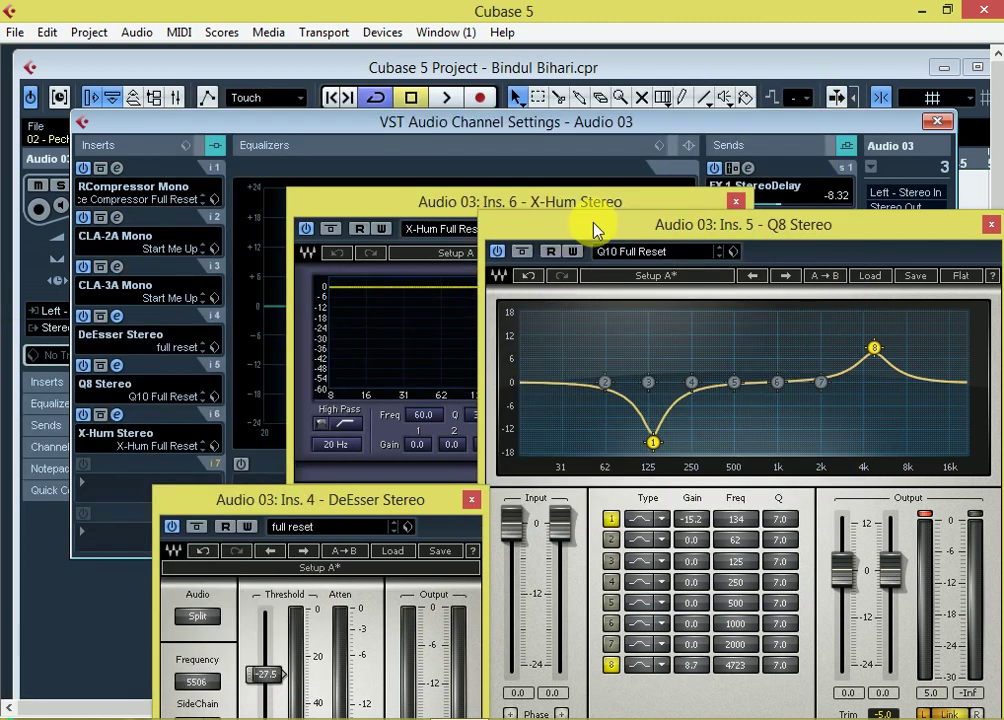
left_click_drag(605, 231, 212, 227)
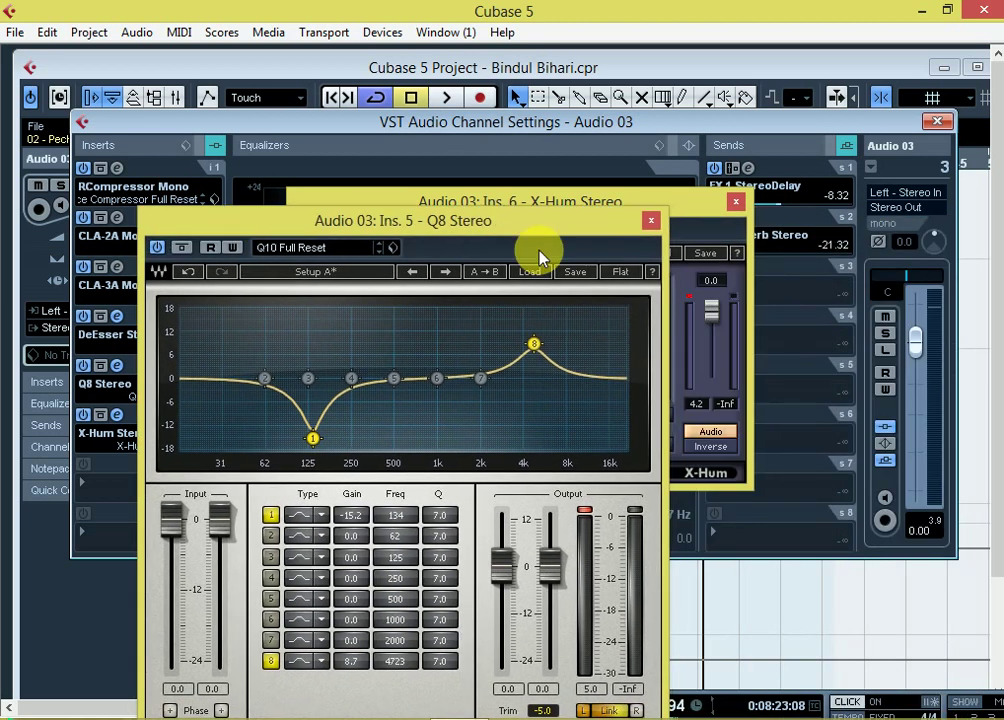
left_click(653, 221)
left_click(734, 205)
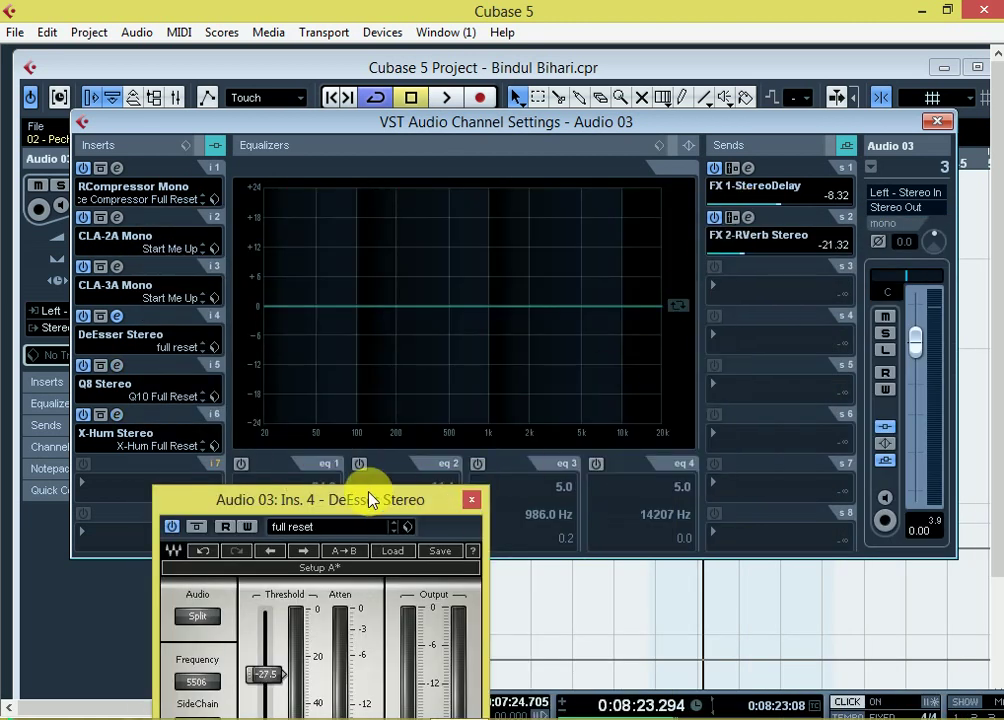
left_click_drag(388, 502, 352, 406)
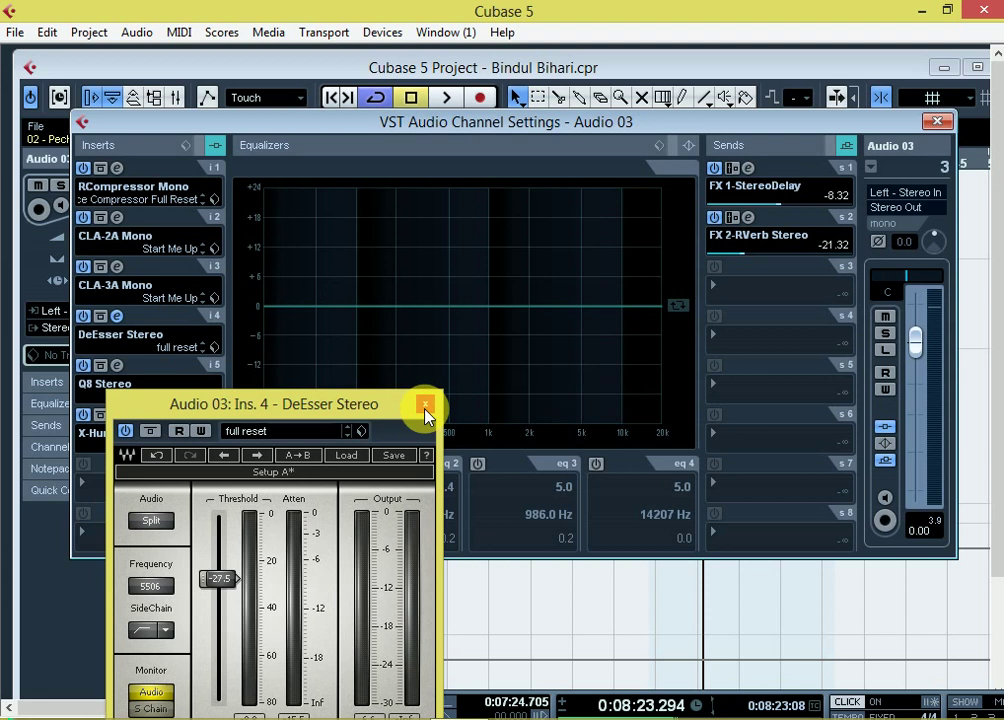
left_click(425, 406)
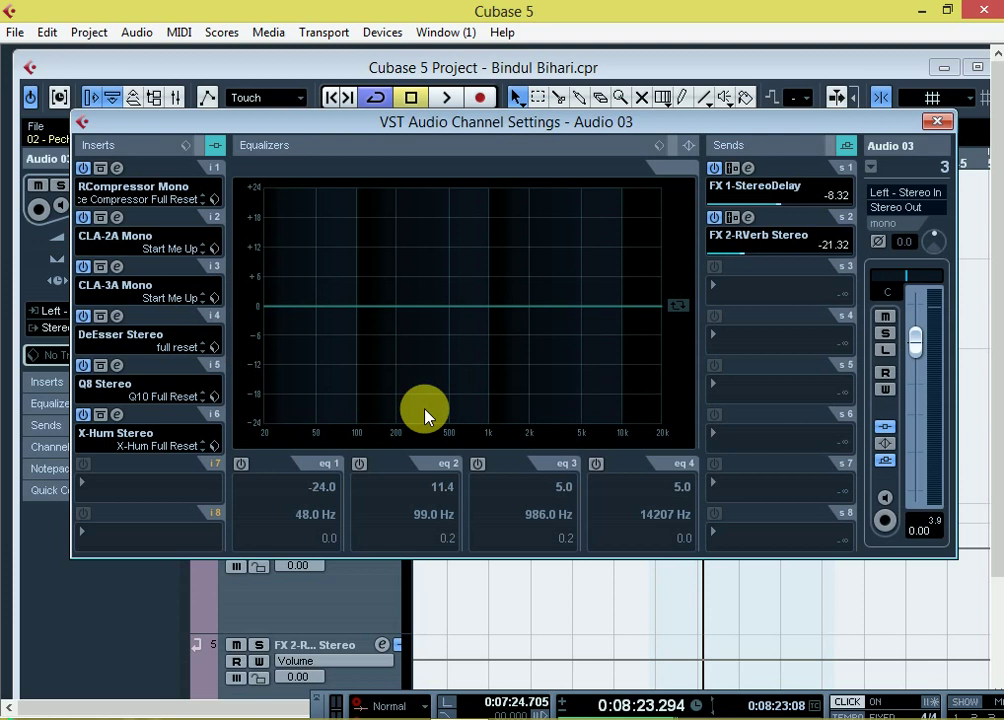
- Close the Audio 03 channel settings and minimize Cubase to return to the desktop
left_click(941, 125)
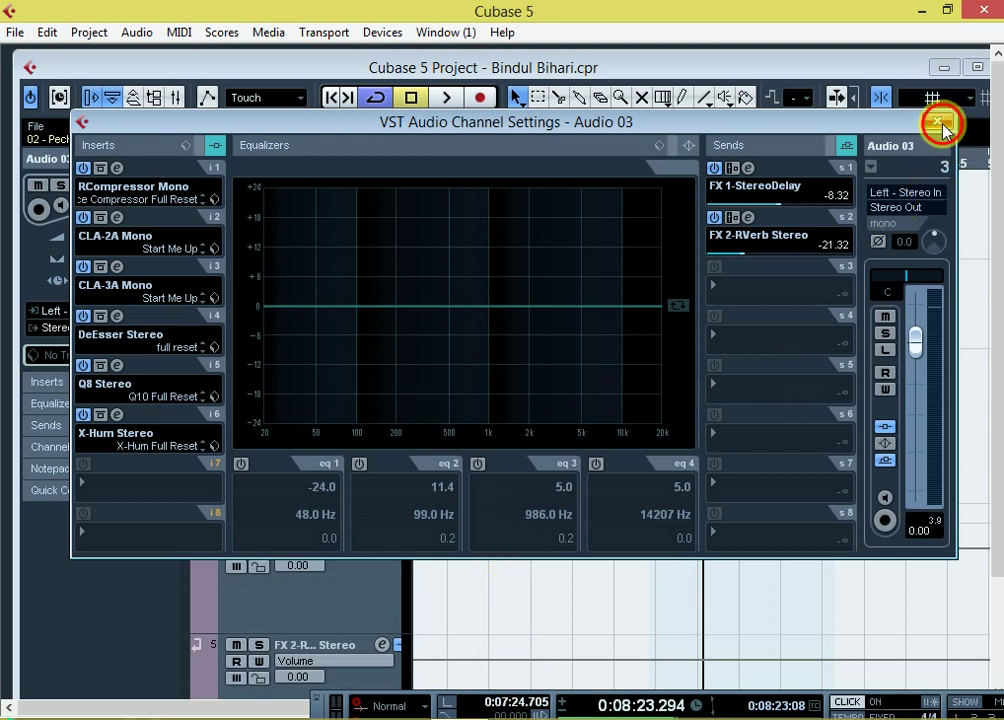
left_click(925, 11)
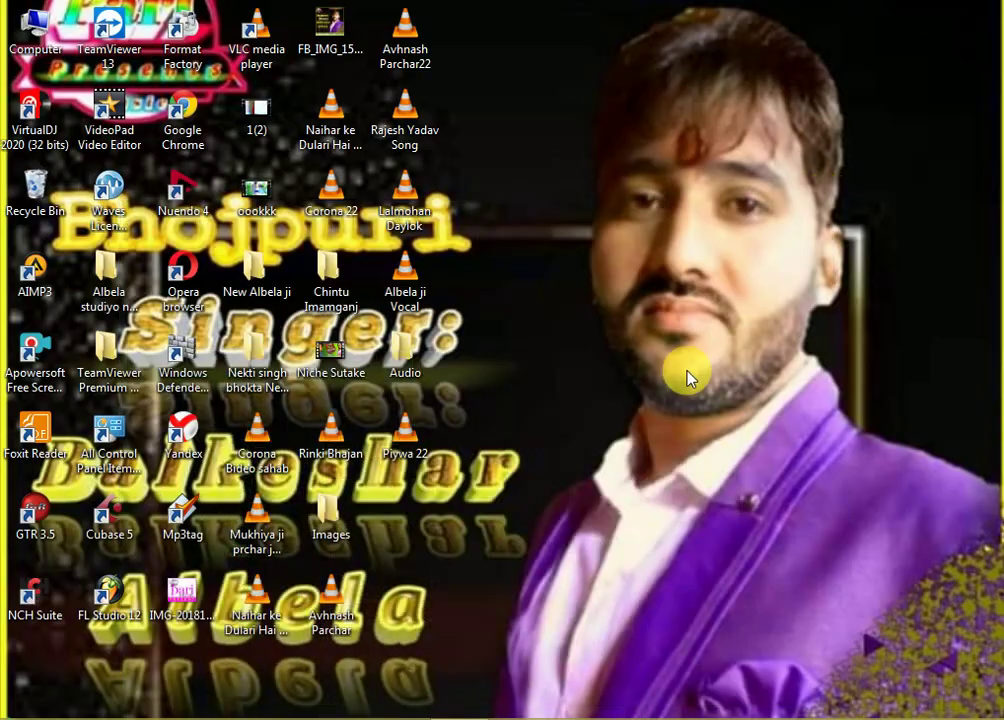
right_click(667, 312)
left_click(708, 359)
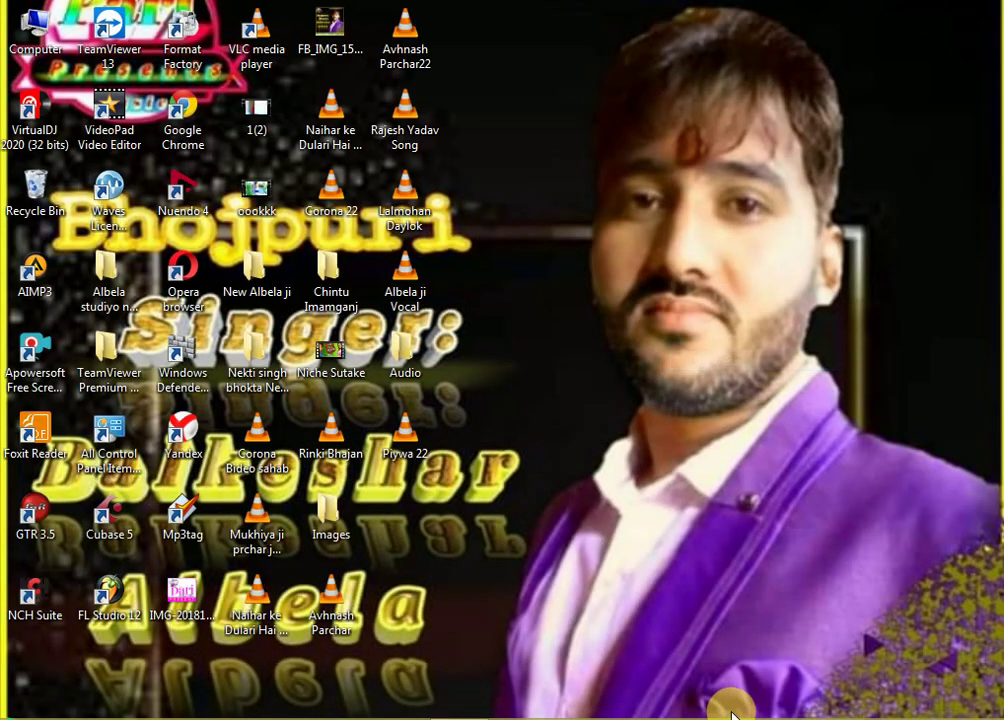